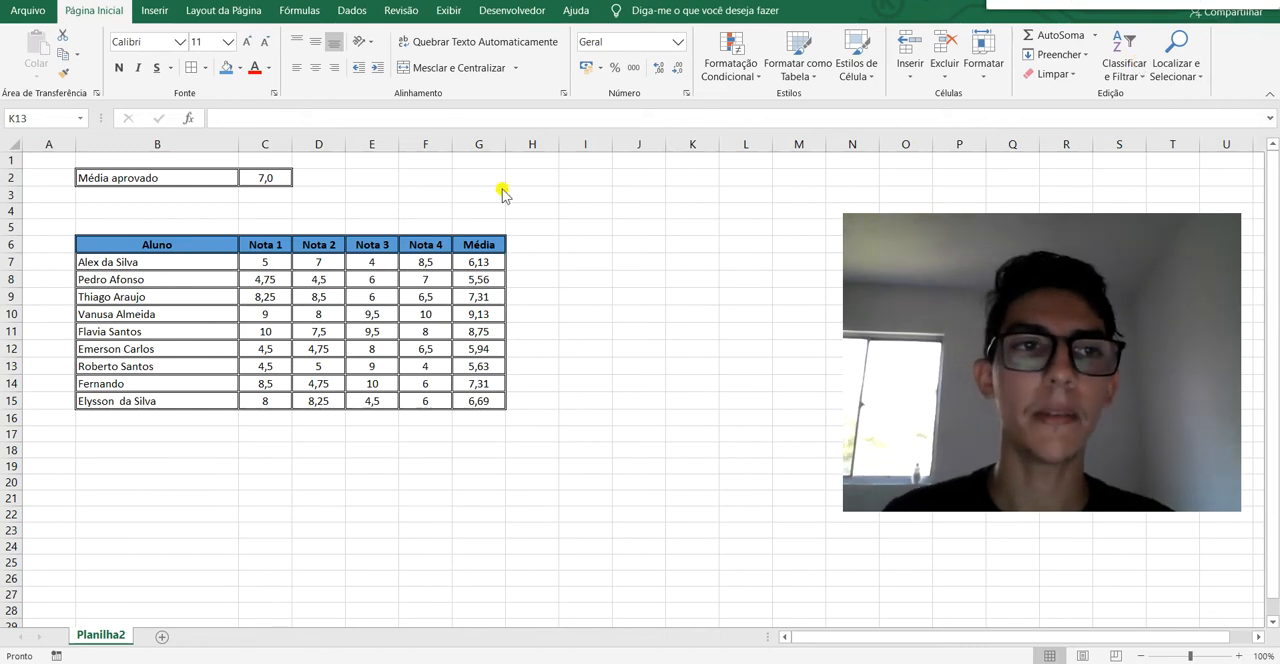
Check the averages of the first five students in the Média column.
click(315, 178)
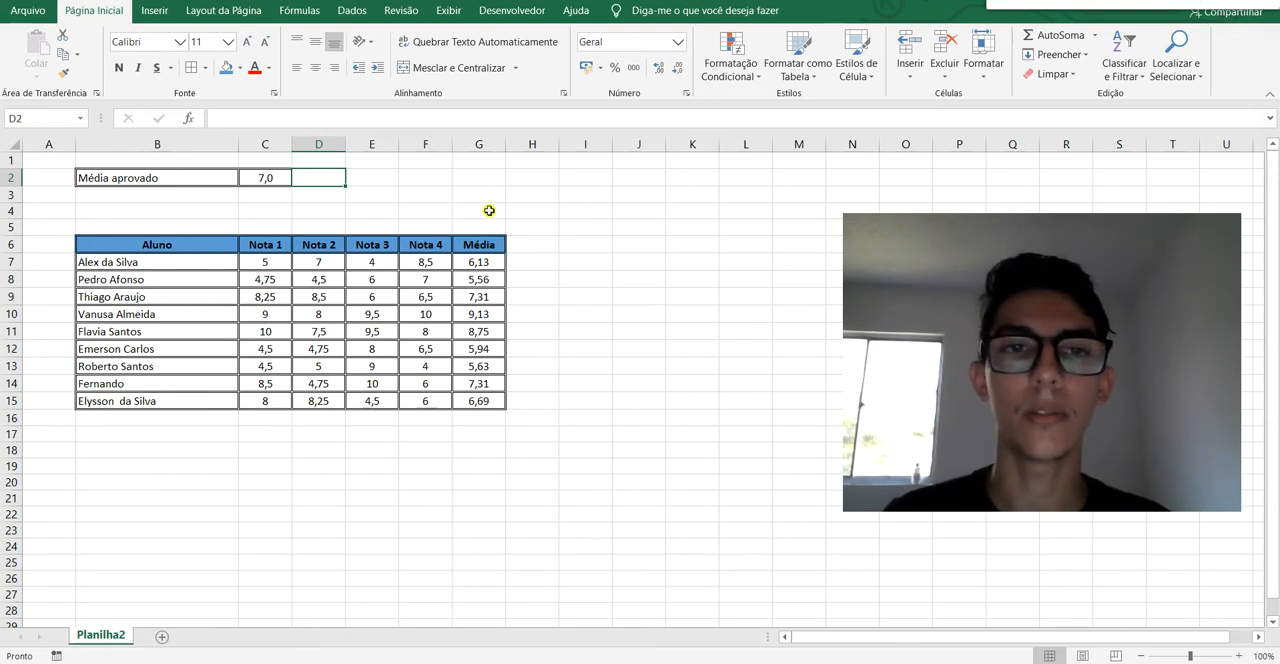
click(489, 260)
click(487, 281)
click(488, 297)
click(490, 315)
click(491, 332)
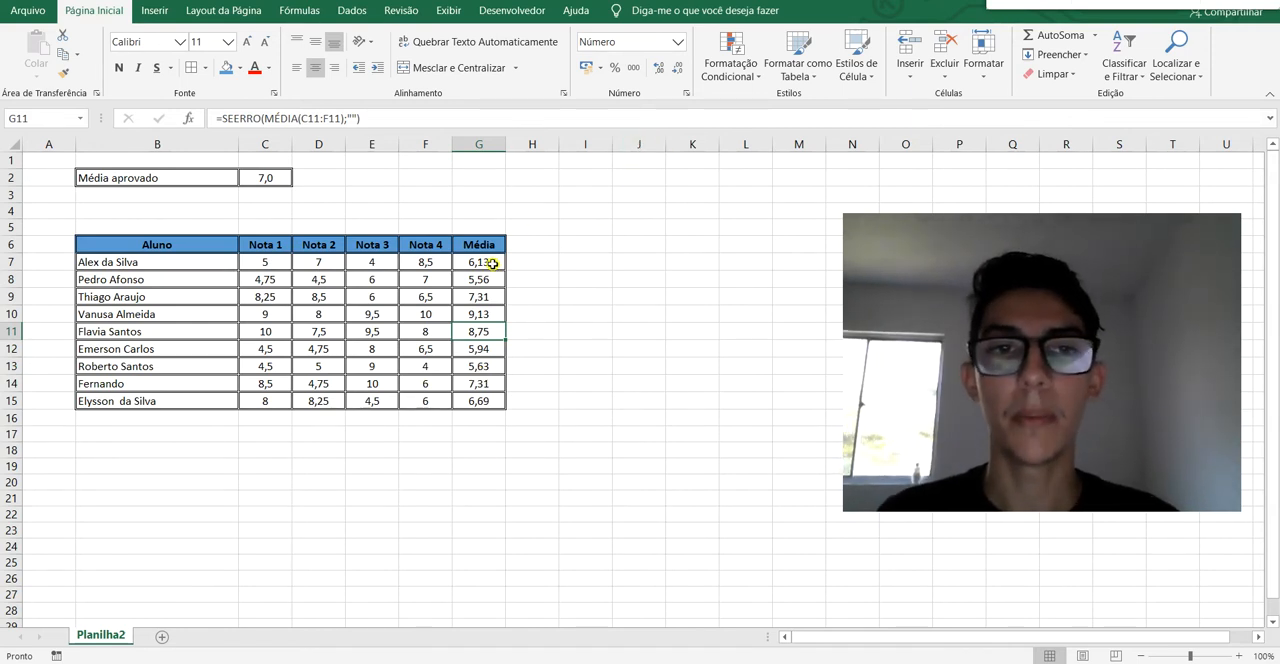
Start a new conditional formatting rule for G7:G15 of type "Formatar apenas células que contenham", based on Valor da Célula.
drag(492, 263, 486, 400)
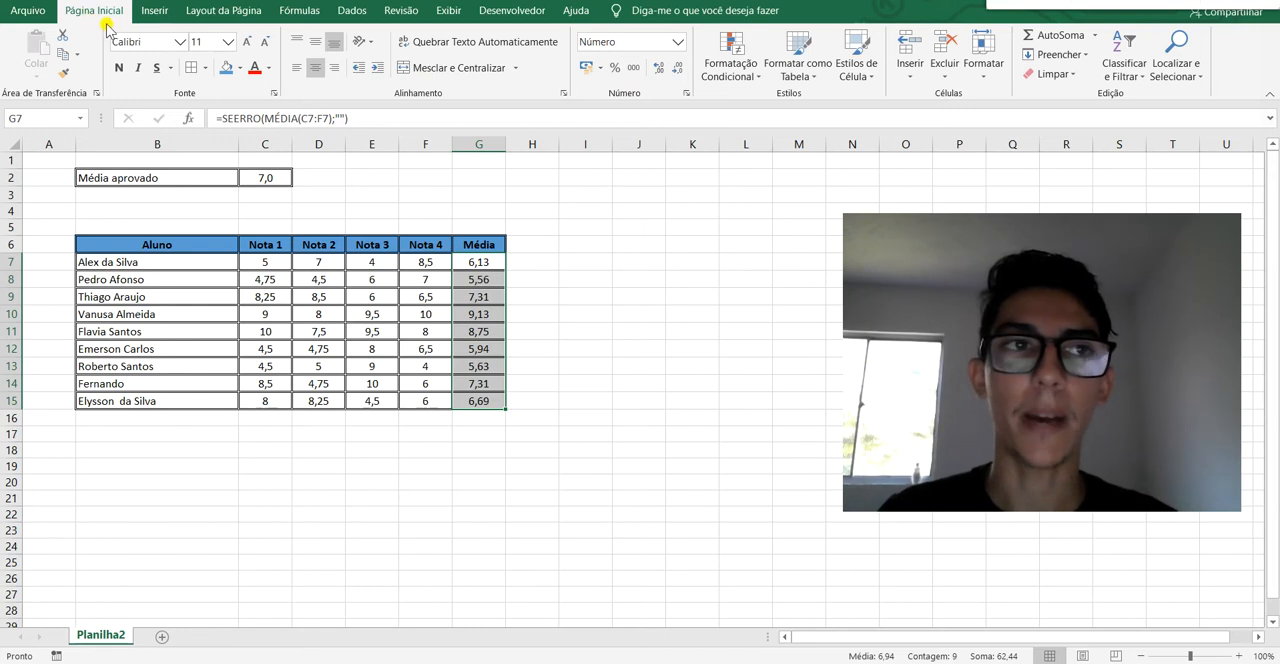
click(757, 84)
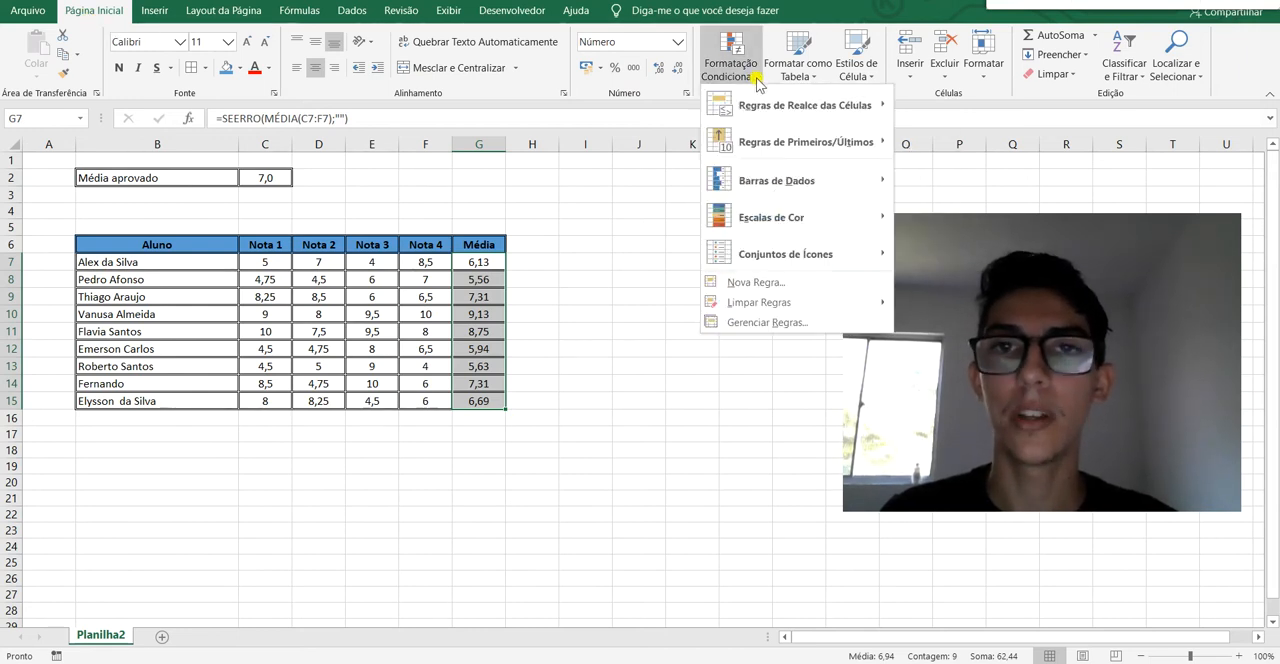
click(805, 284)
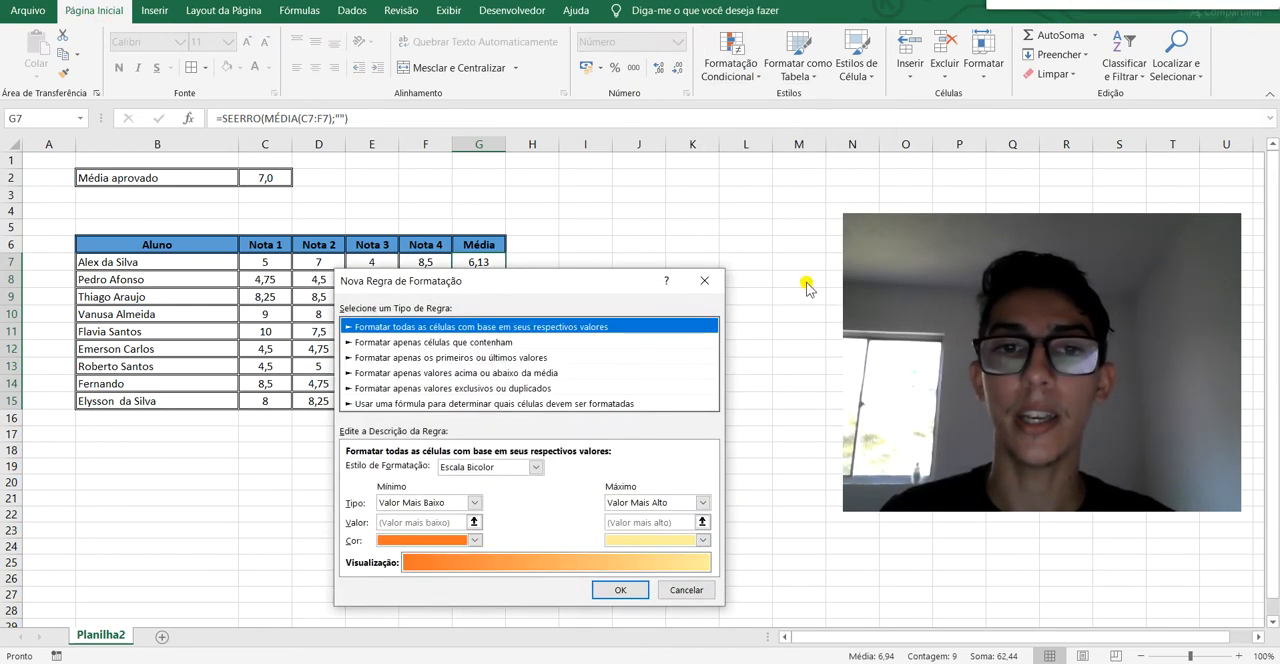
drag(563, 281, 553, 208)
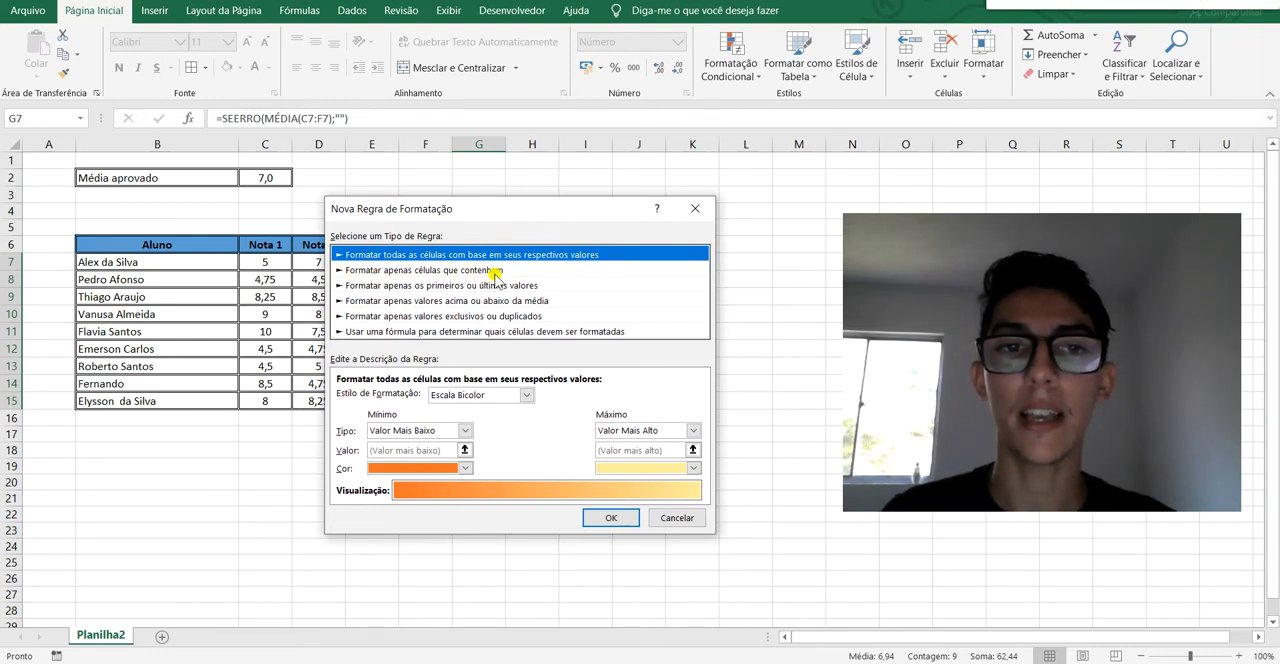
click(527, 272)
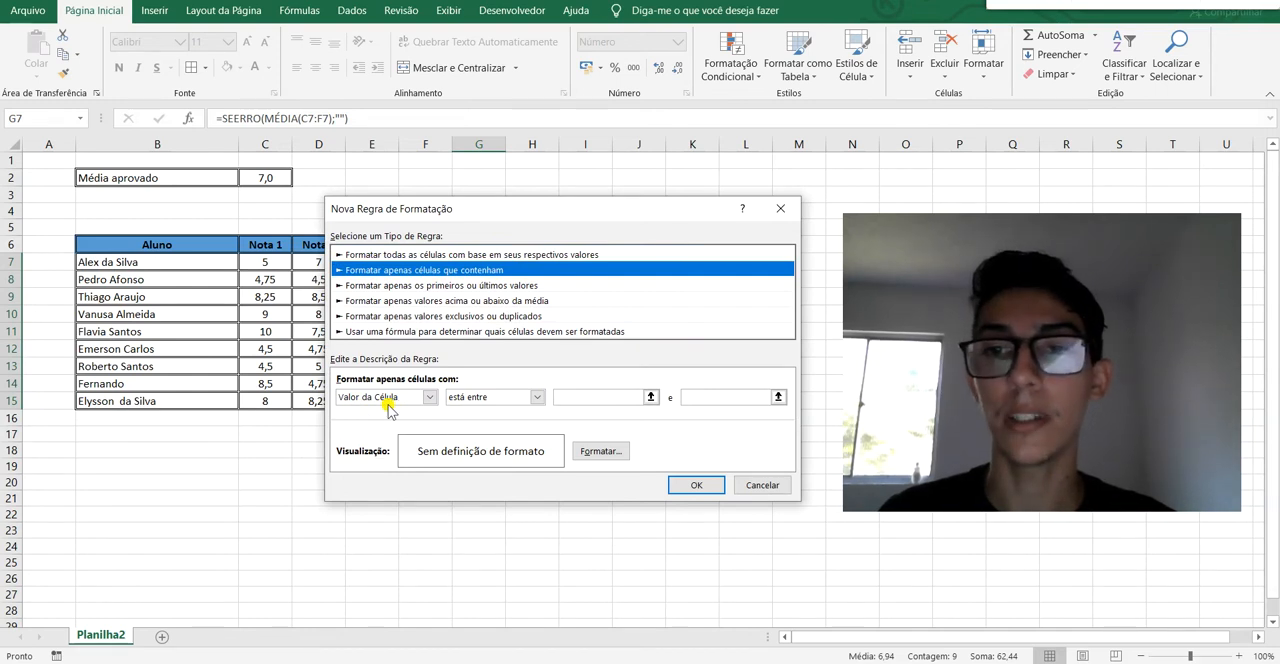
click(430, 397)
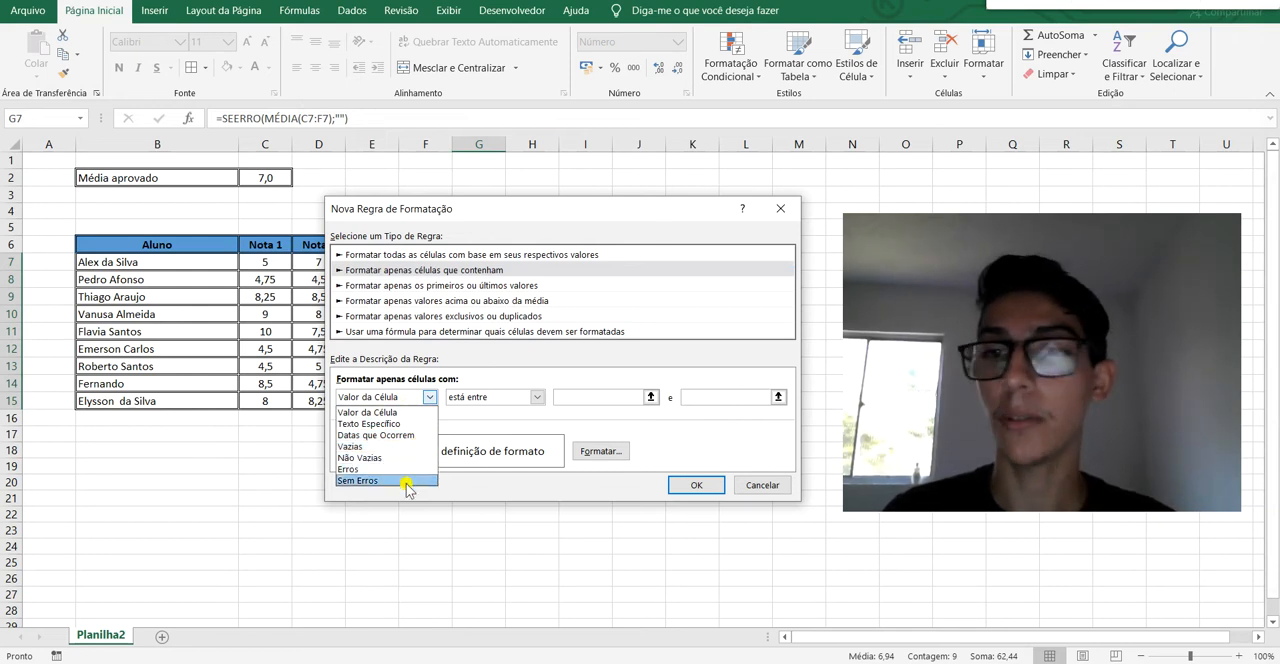
click(410, 413)
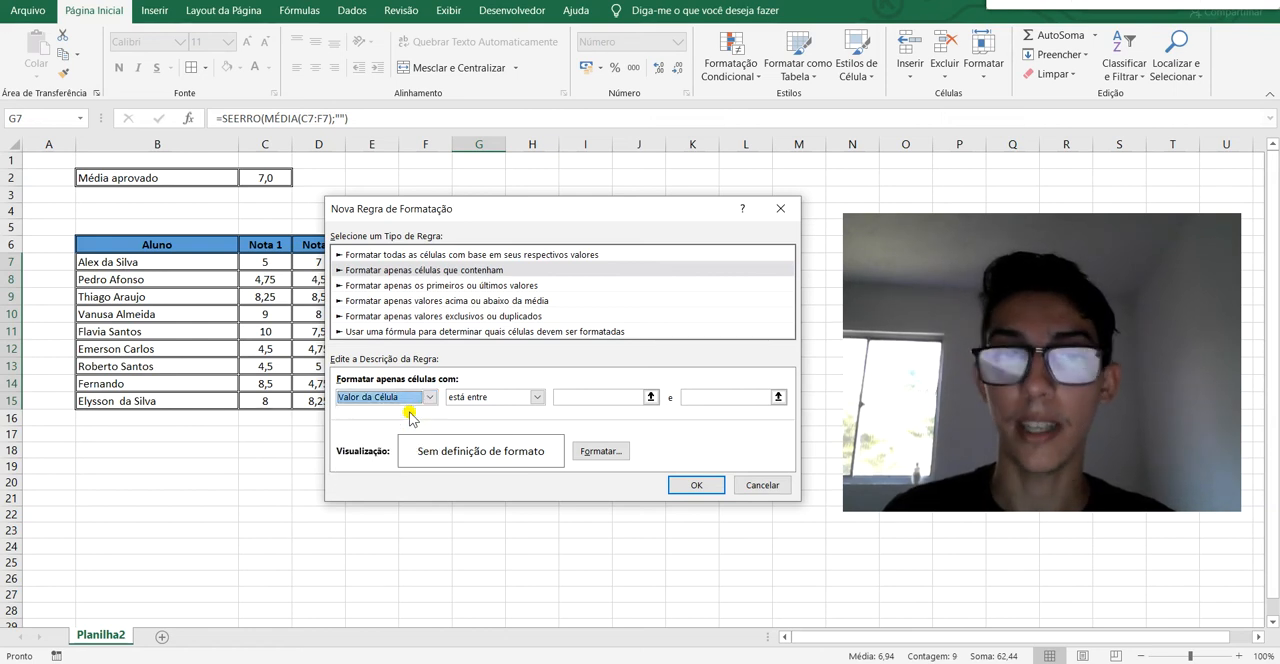
Set the rule condition to "está entre" with the limits 5 and 7.
click(536, 398)
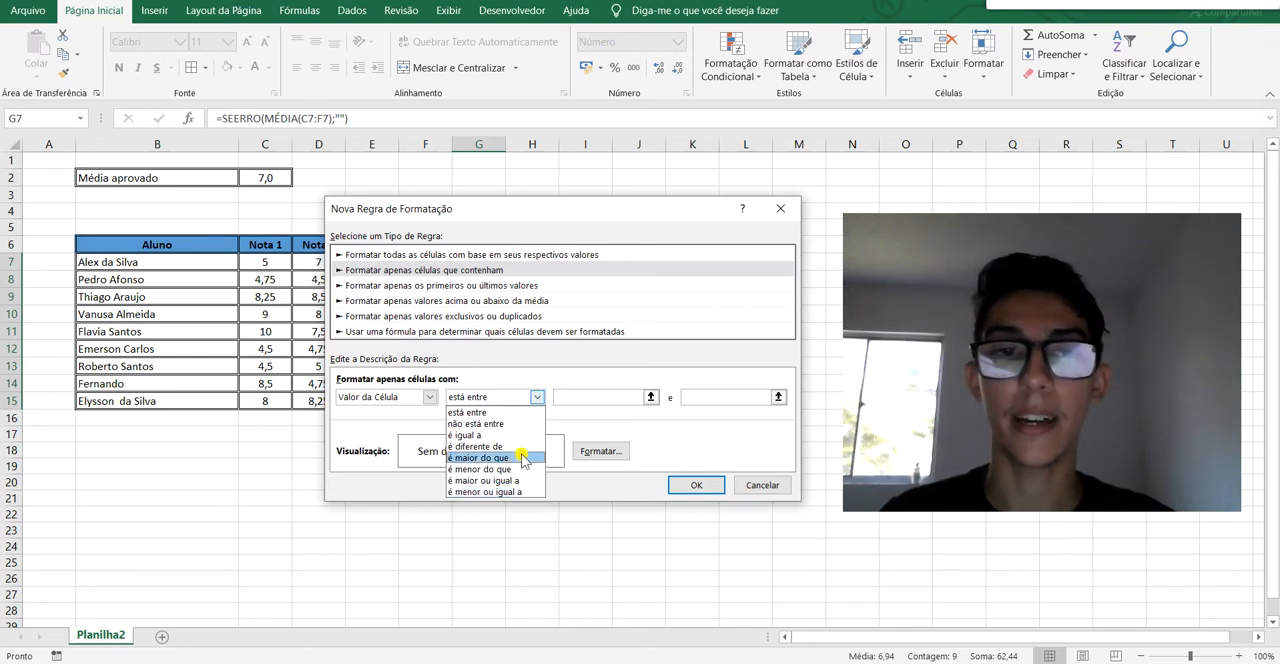
click(490, 412)
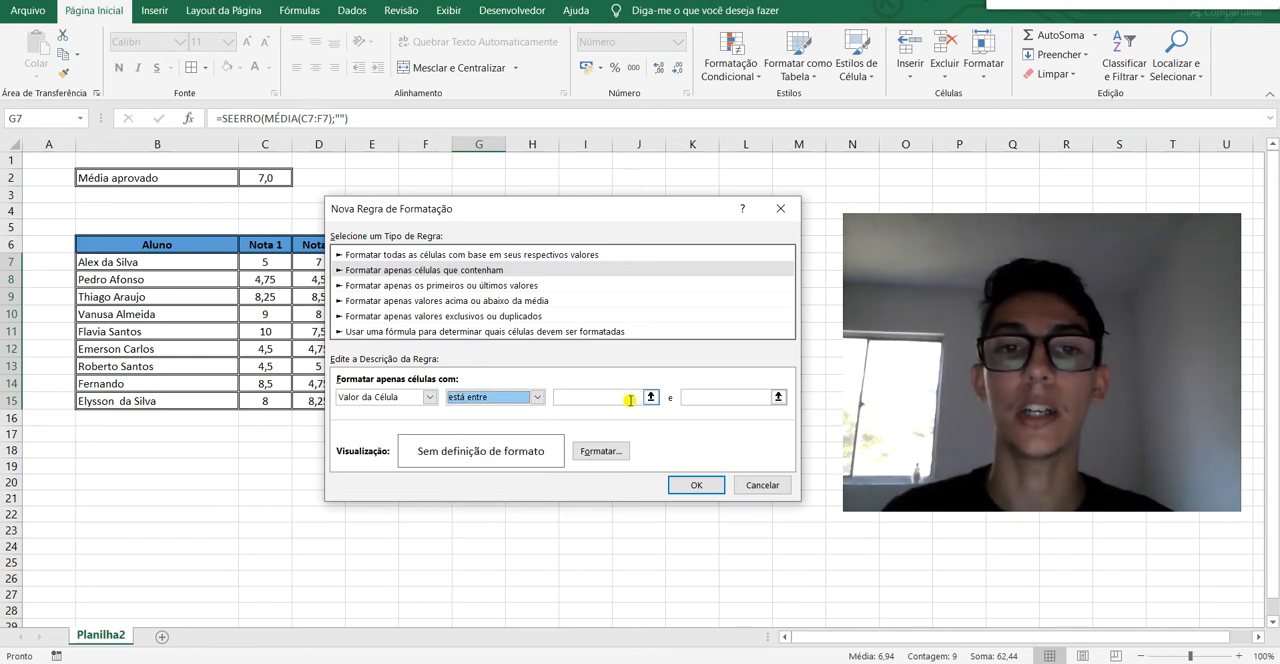
click(630, 400)
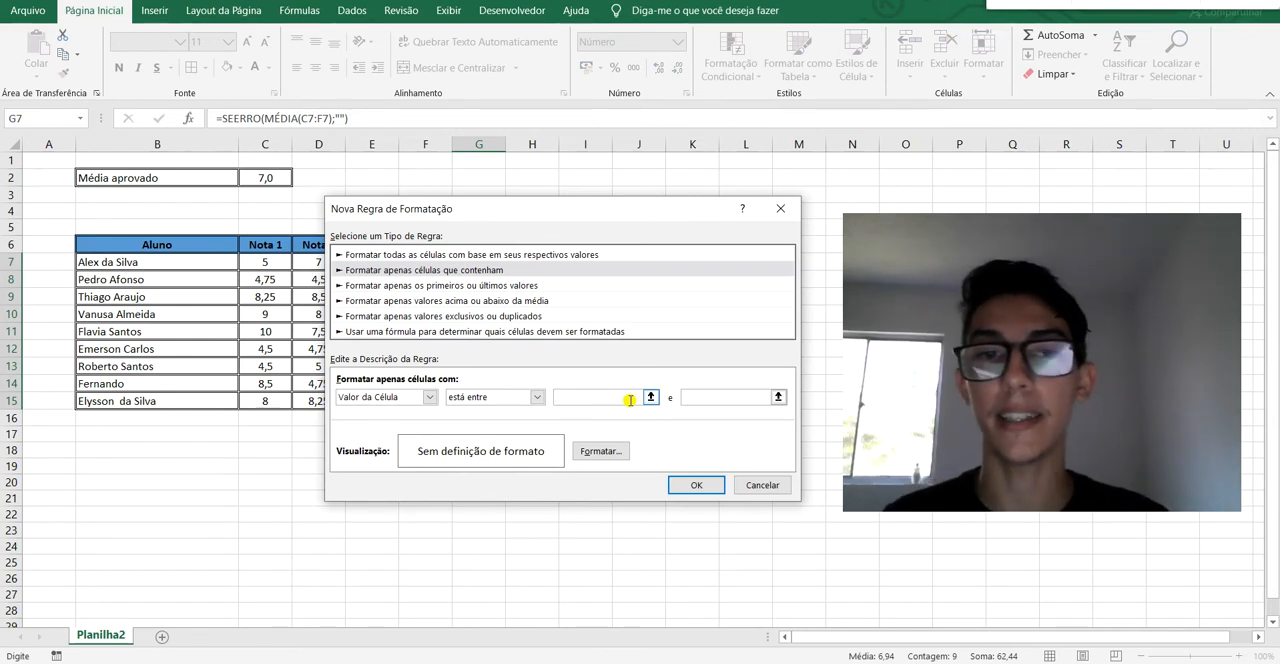
text(5)
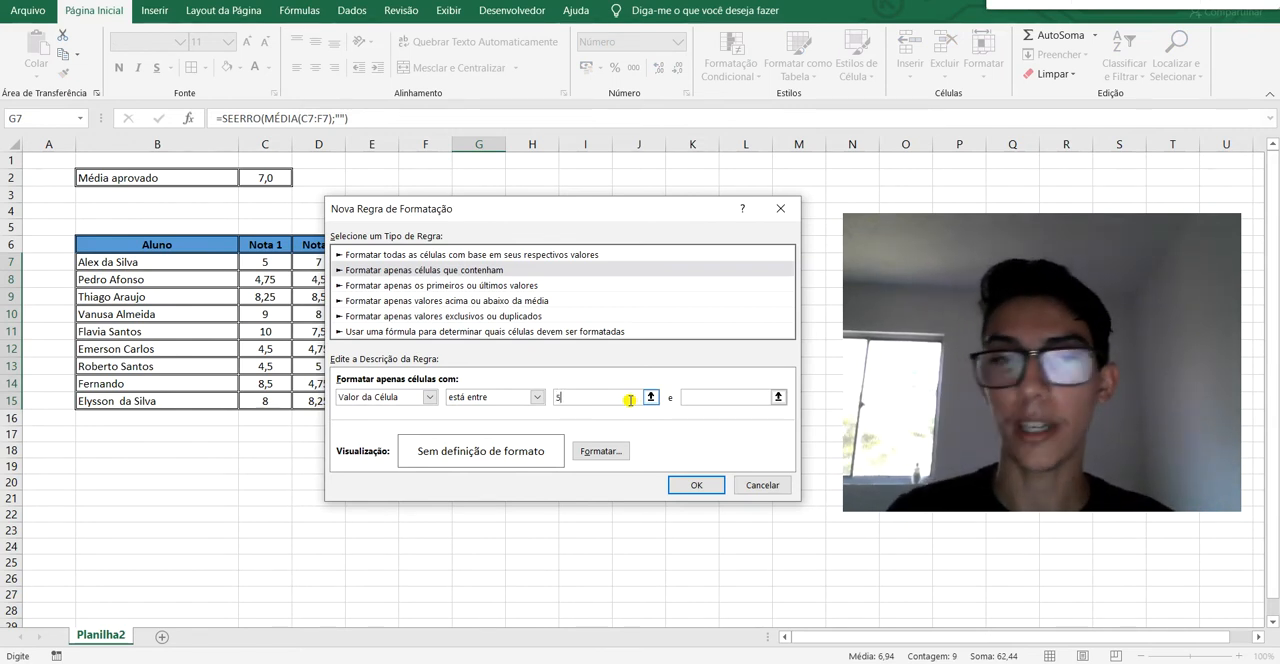
click(745, 396)
text(7)
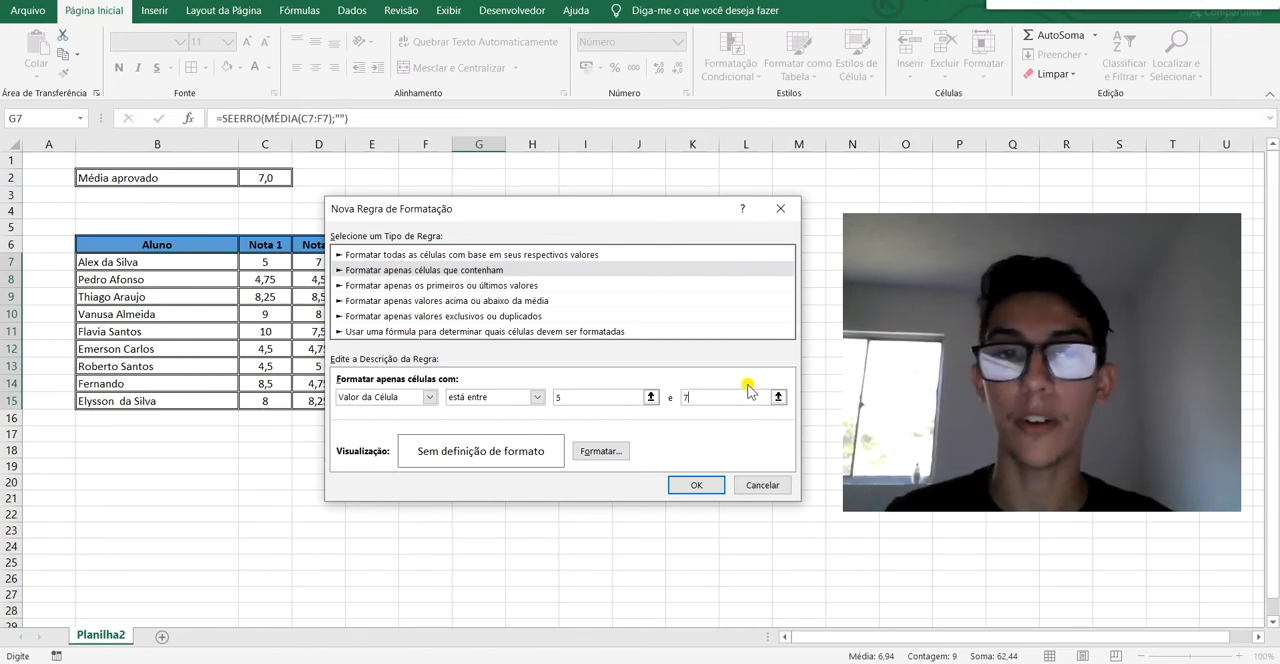
Try the operators "não está entre", "é igual a", "é diferente de" and "é maior do que" in the rule condition.
click(537, 396)
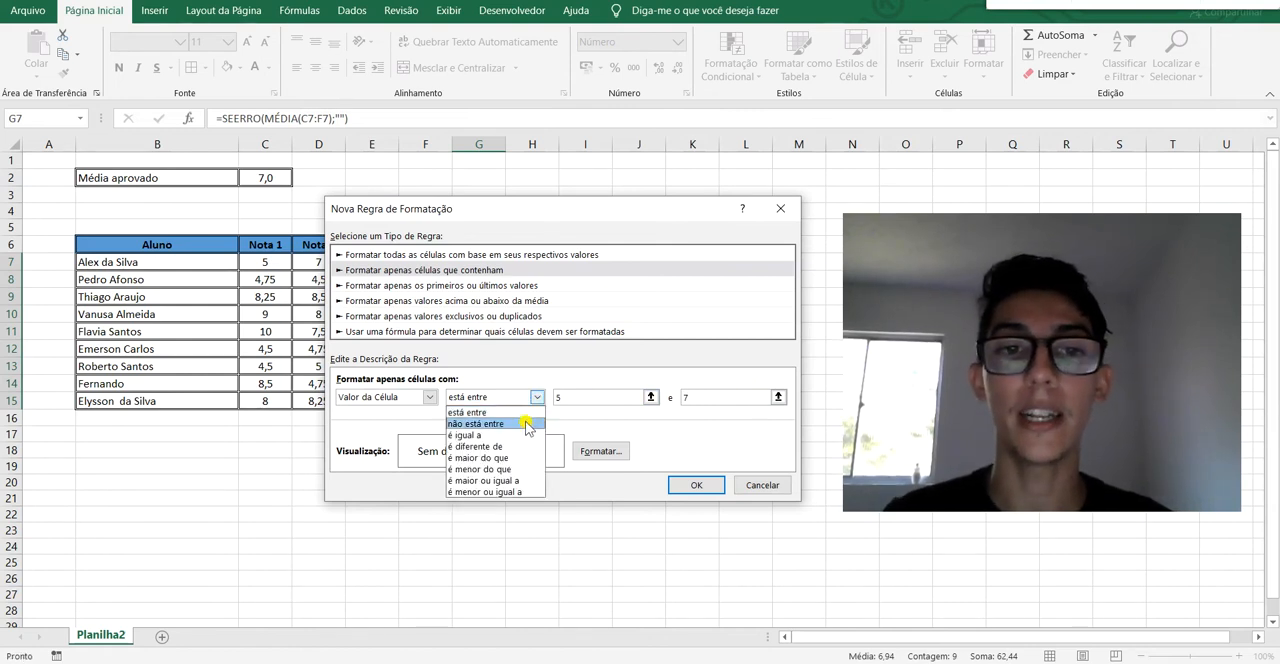
click(527, 420)
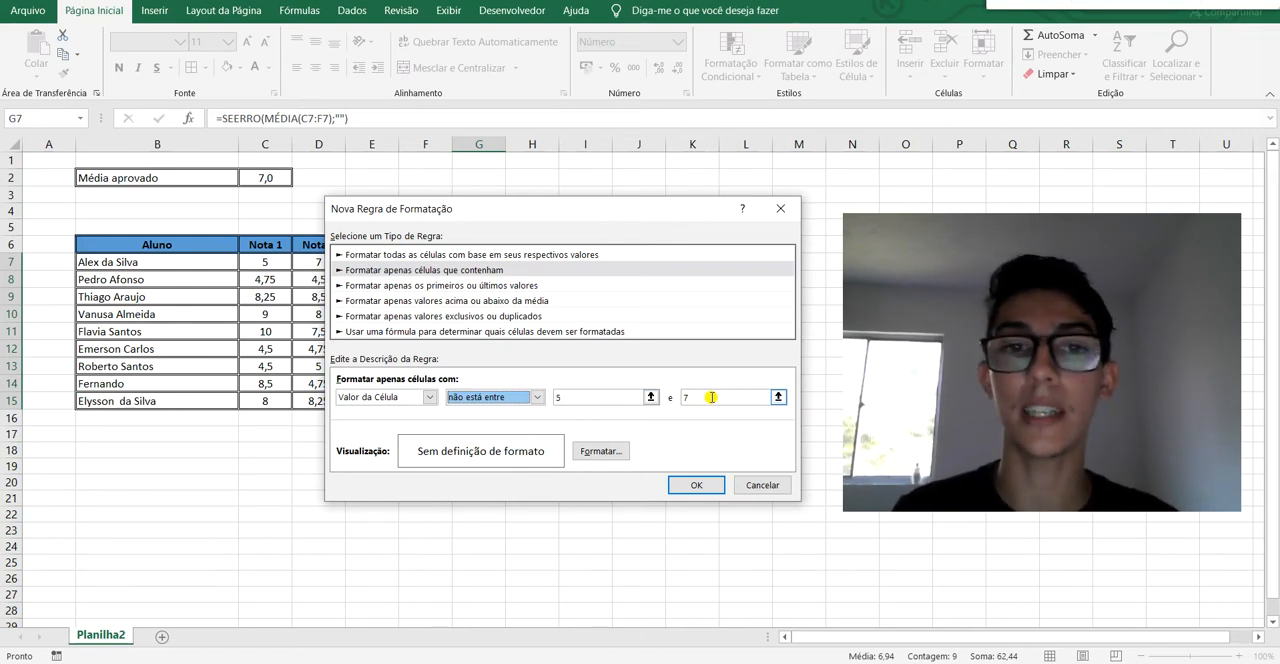
click(537, 398)
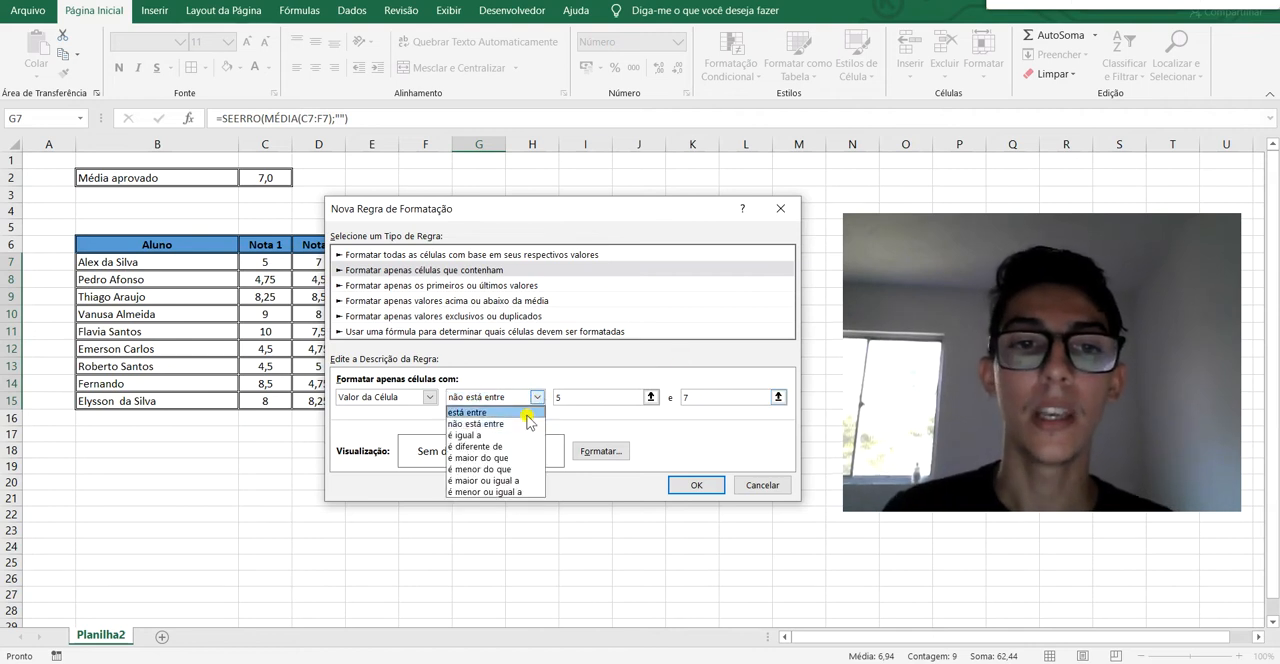
click(510, 435)
click(569, 402)
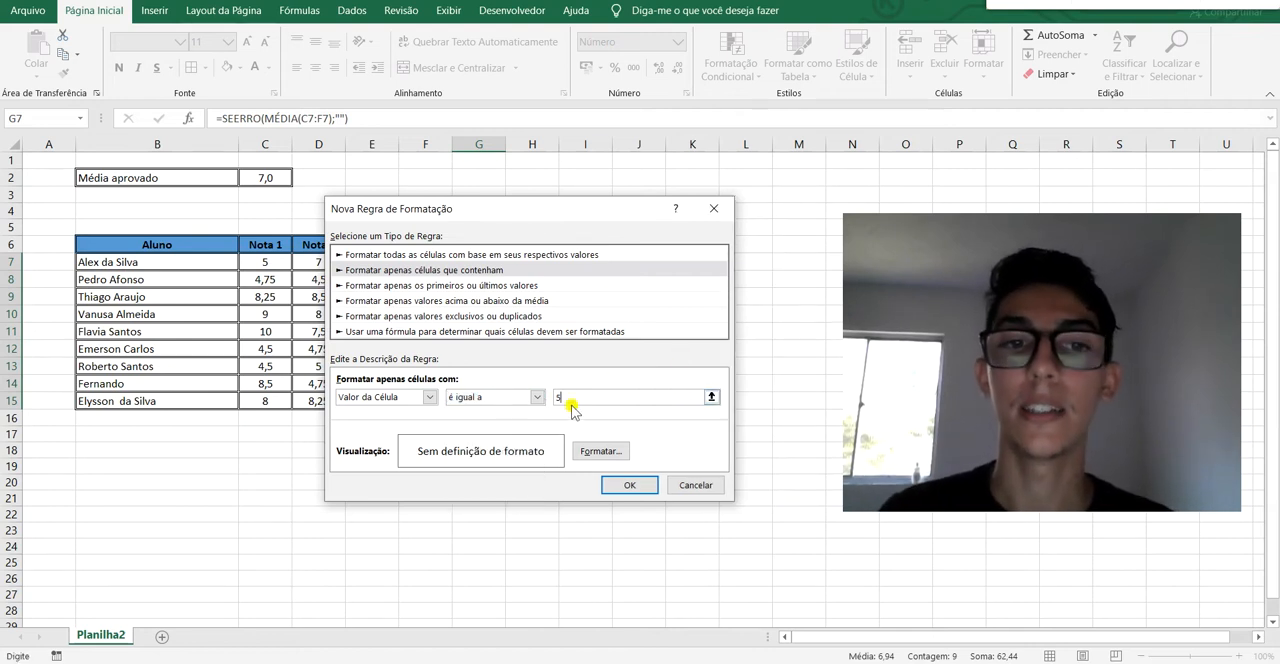
click(536, 398)
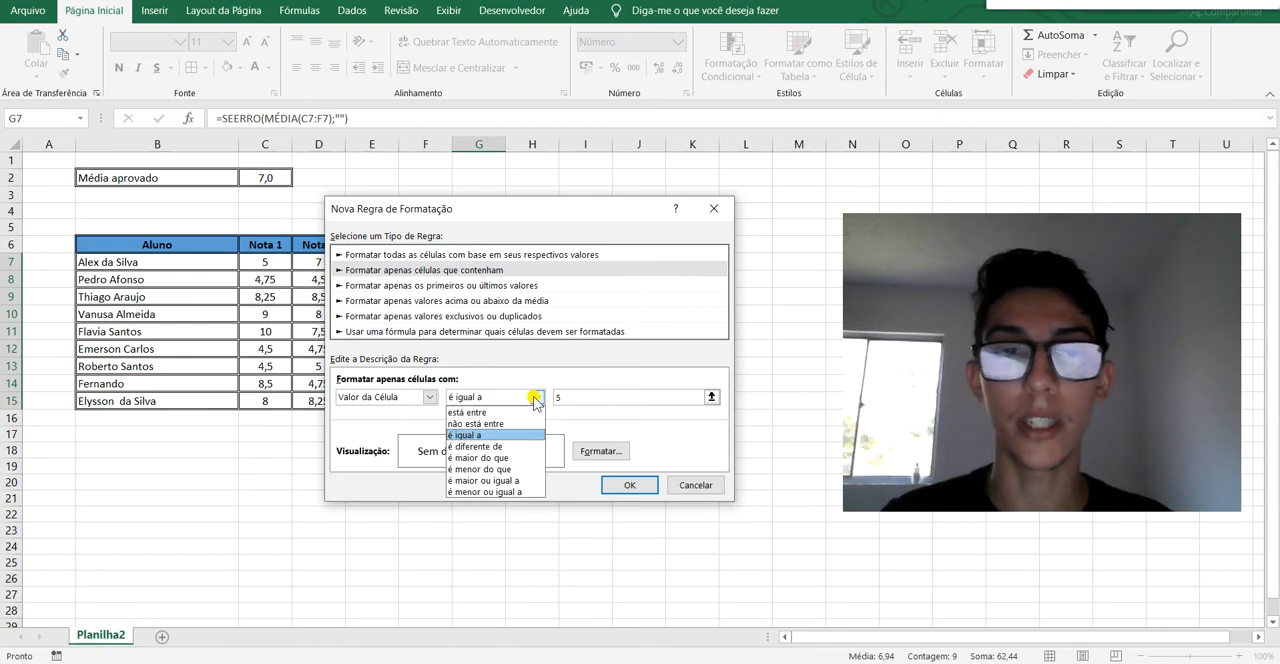
click(529, 447)
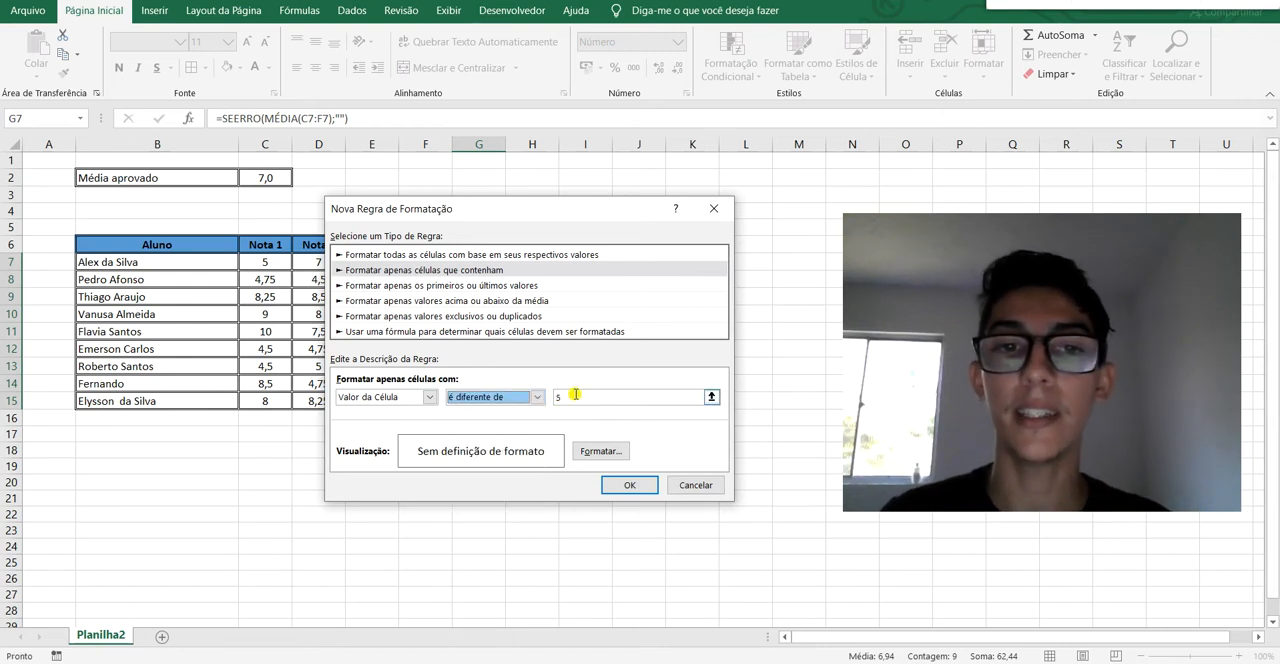
click(537, 397)
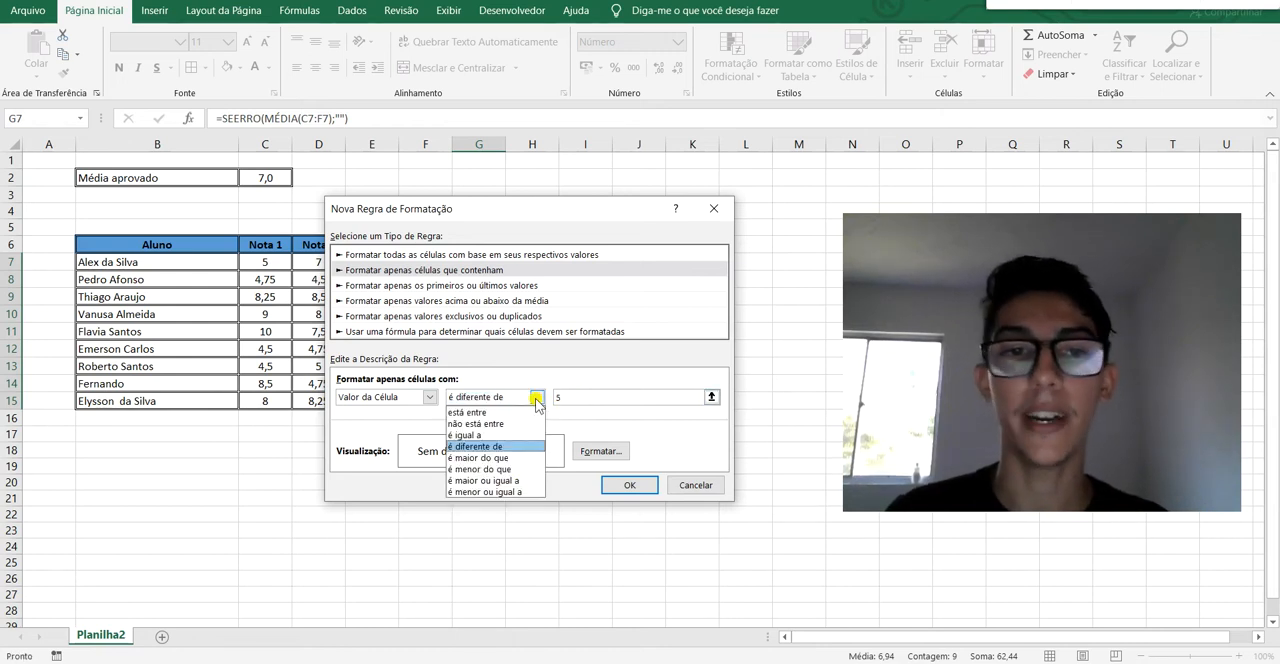
click(538, 458)
click(586, 397)
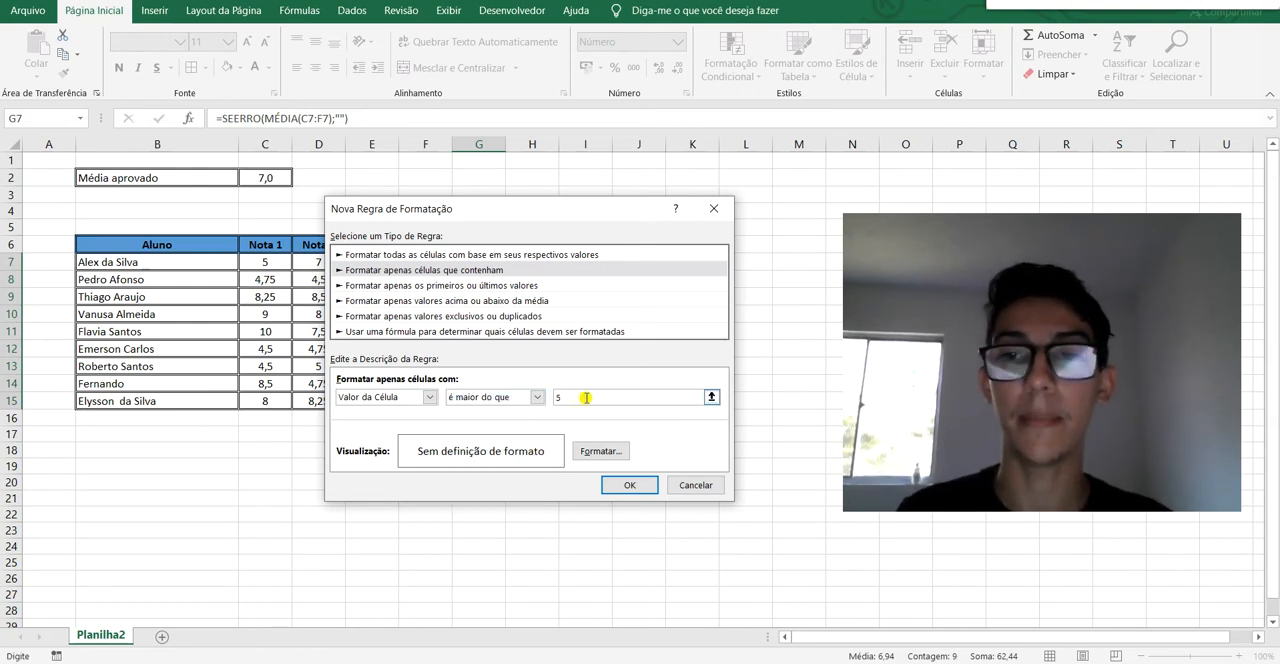
Set the rule condition to "é maior ou igual a" with the value 7.
click(537, 397)
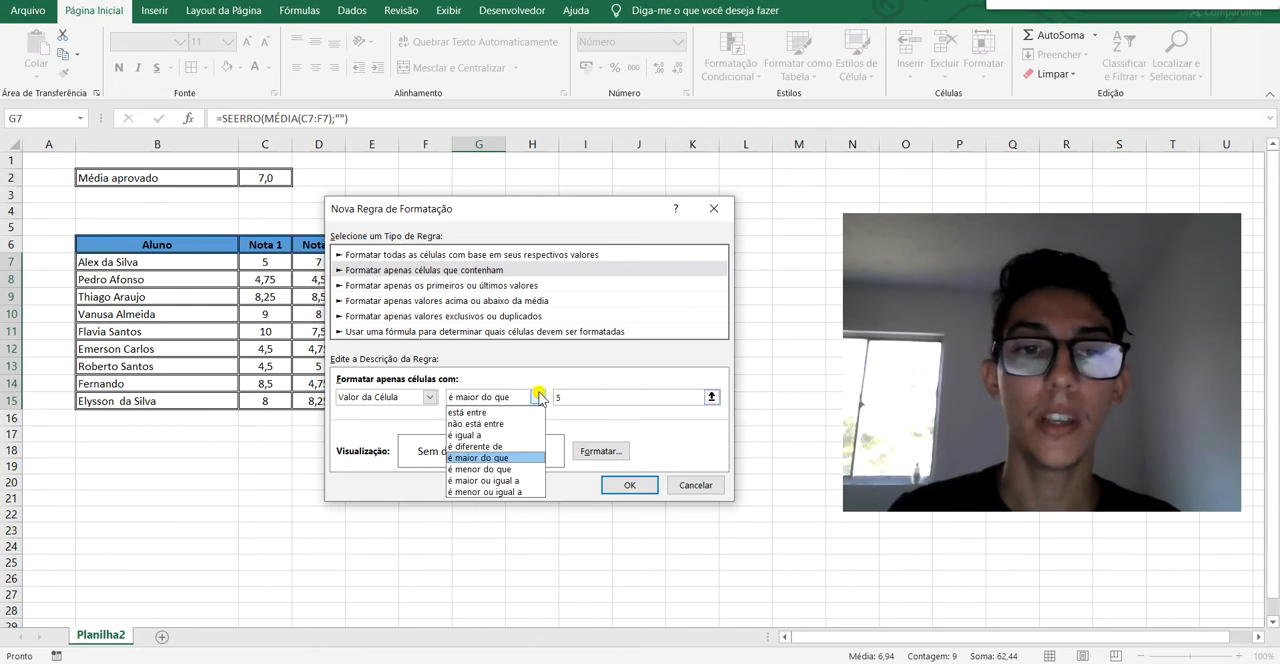
click(539, 481)
click(572, 395)
key(BackSpace)
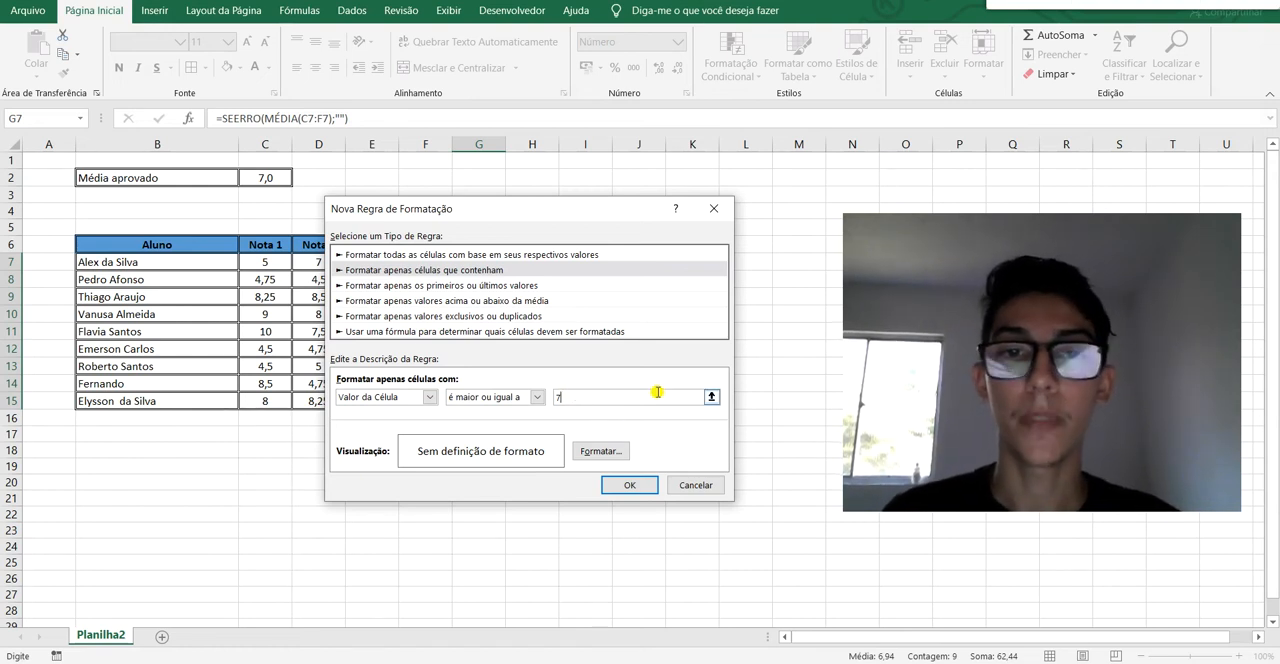
Replace the fixed comparison value with a reference to the passing average cell, =$C$2.
drag(556, 398, 574, 402)
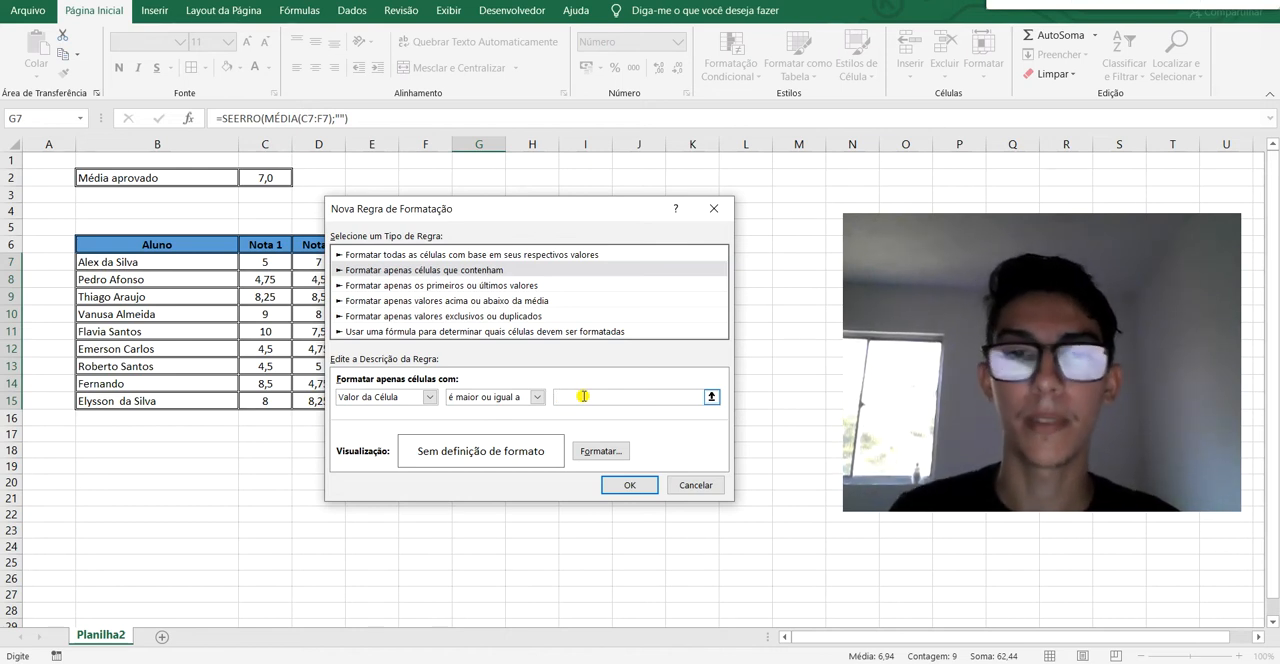
click(711, 399)
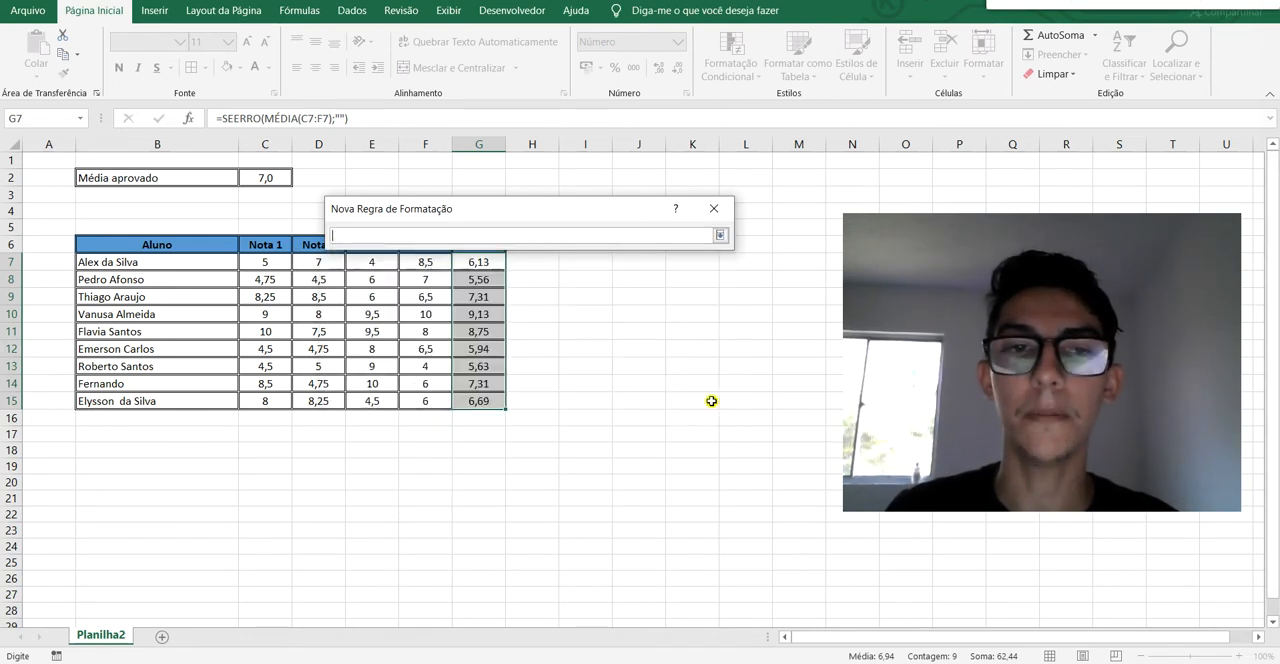
click(257, 178)
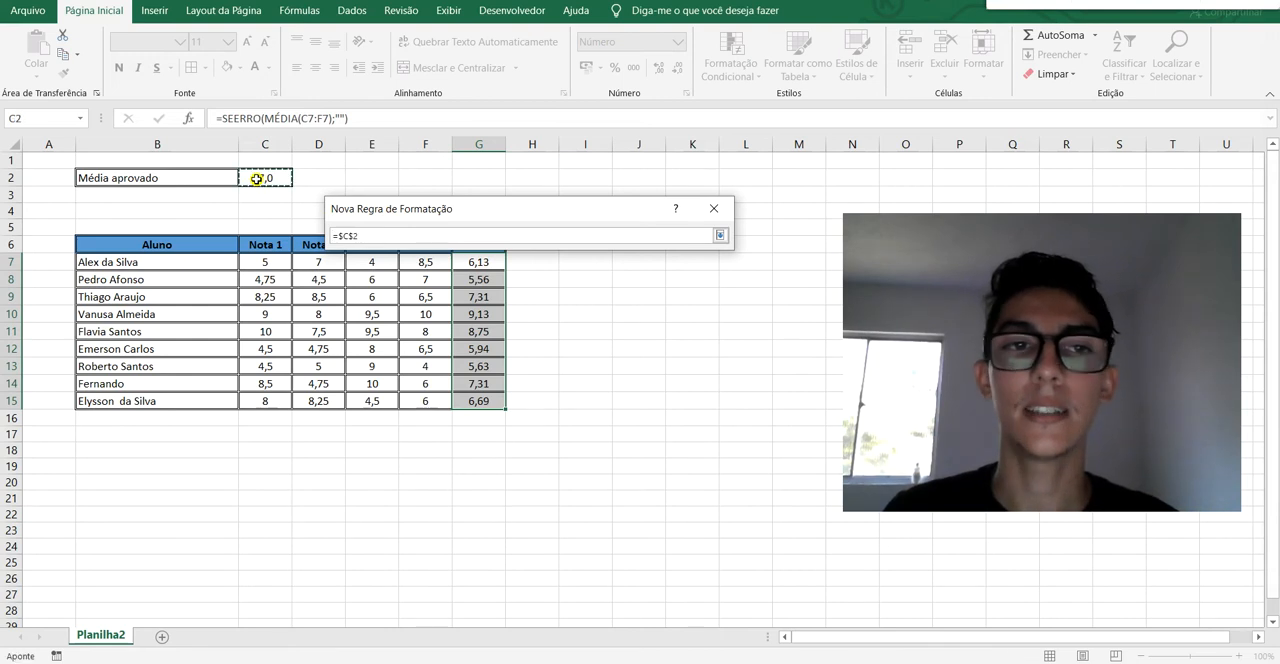
click(719, 236)
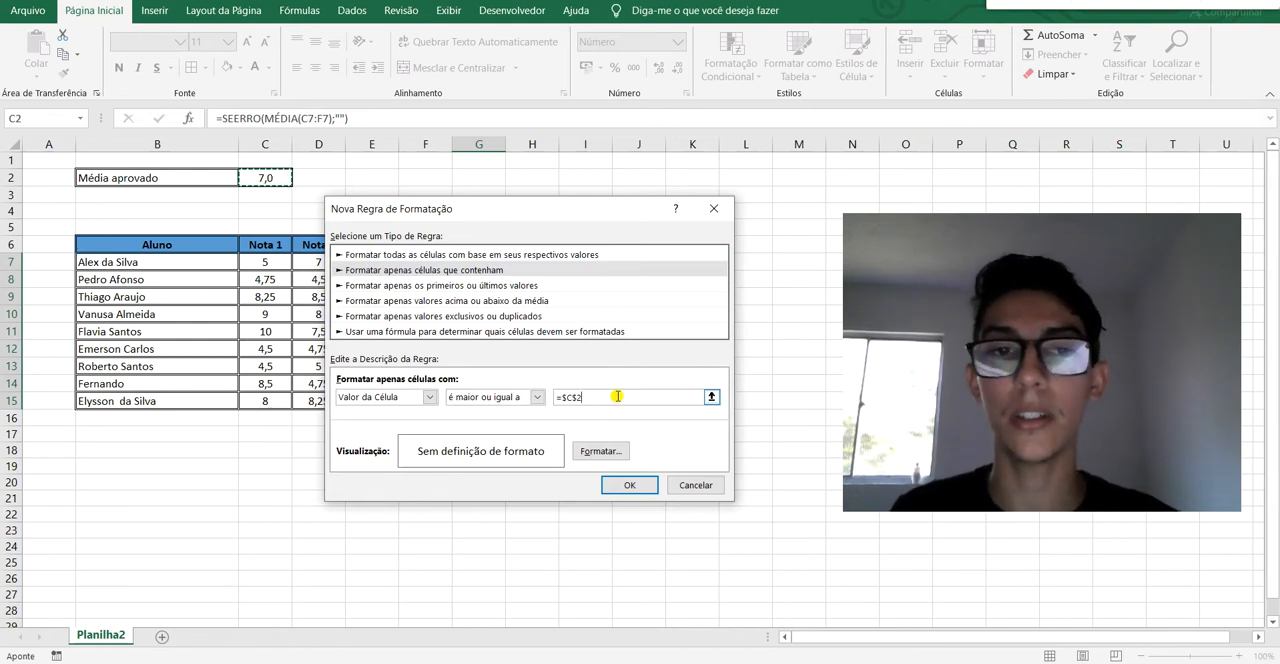
click(537, 397)
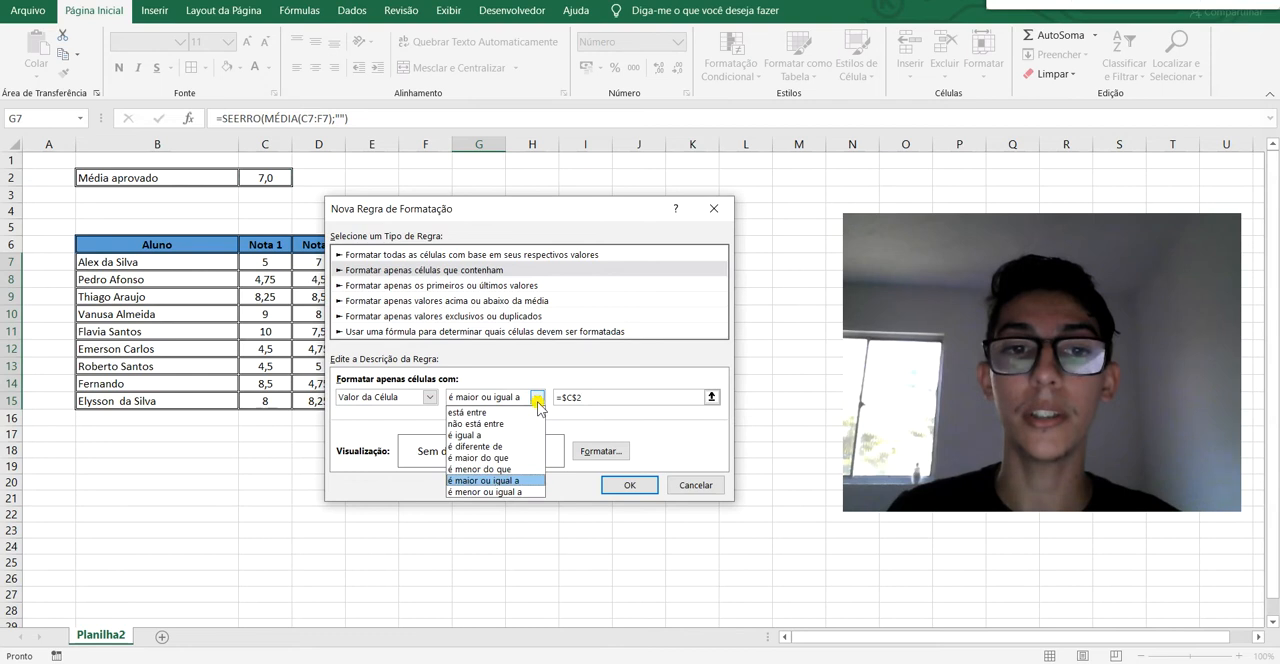
click(537, 397)
click(664, 399)
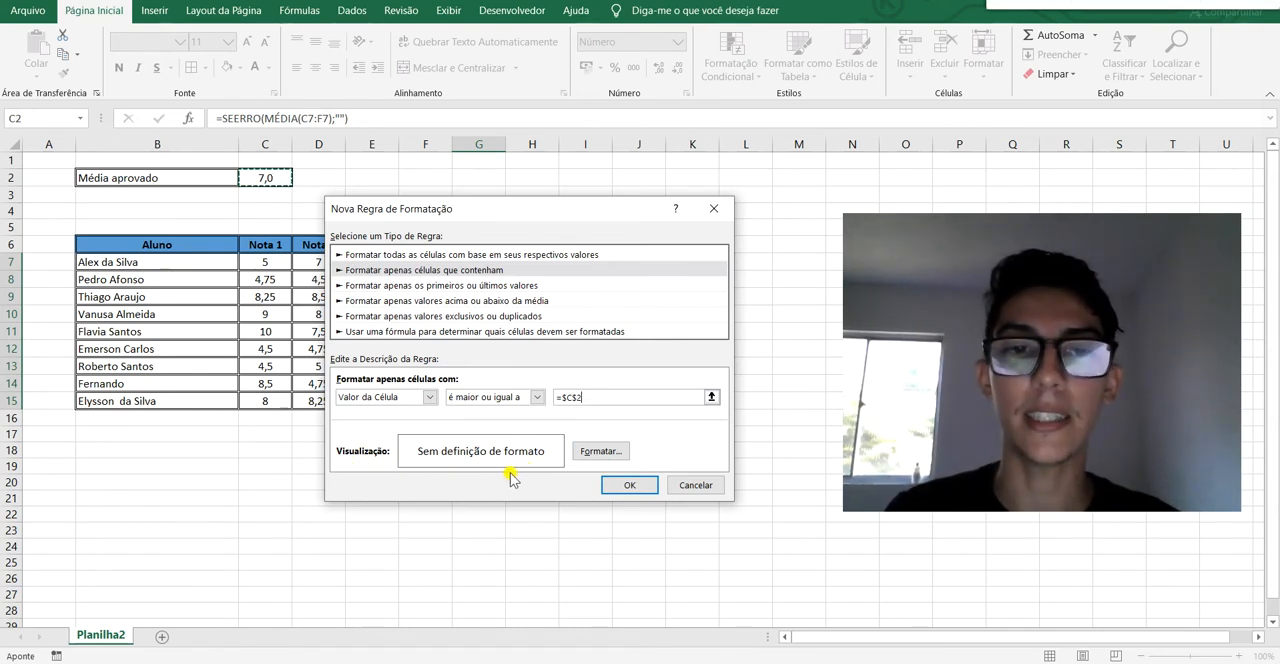
Open the rule's cell format and set the font style to Negrito.
click(622, 452)
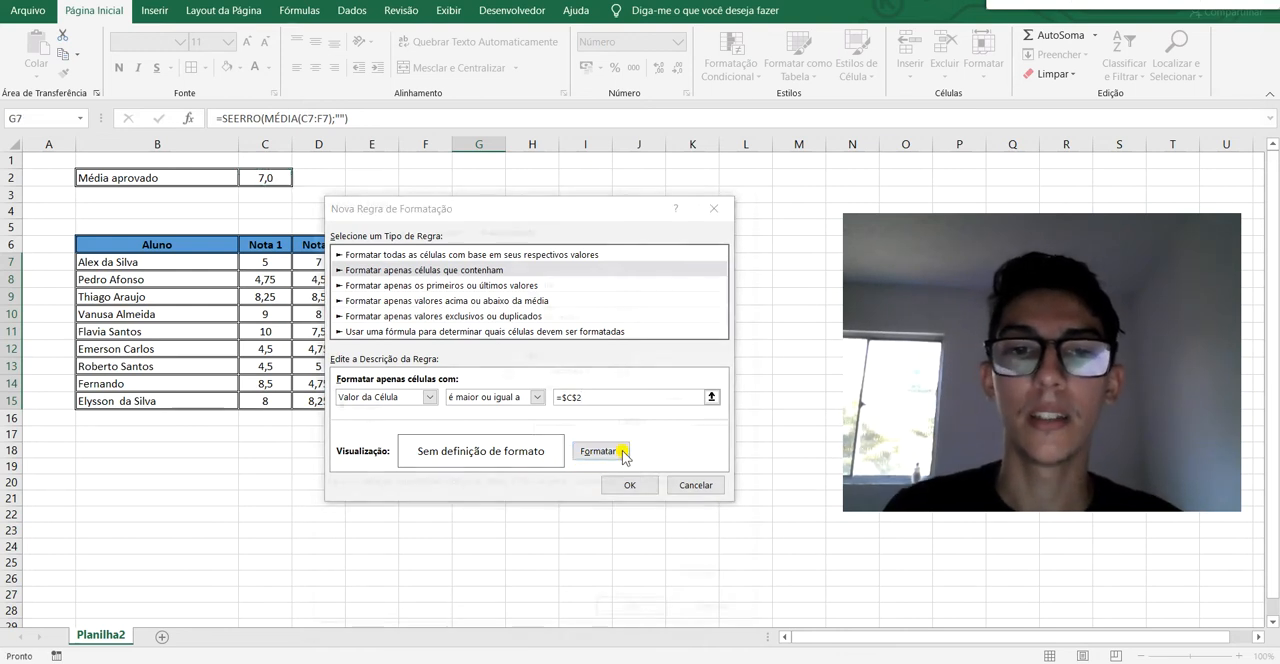
drag(592, 196, 604, 163)
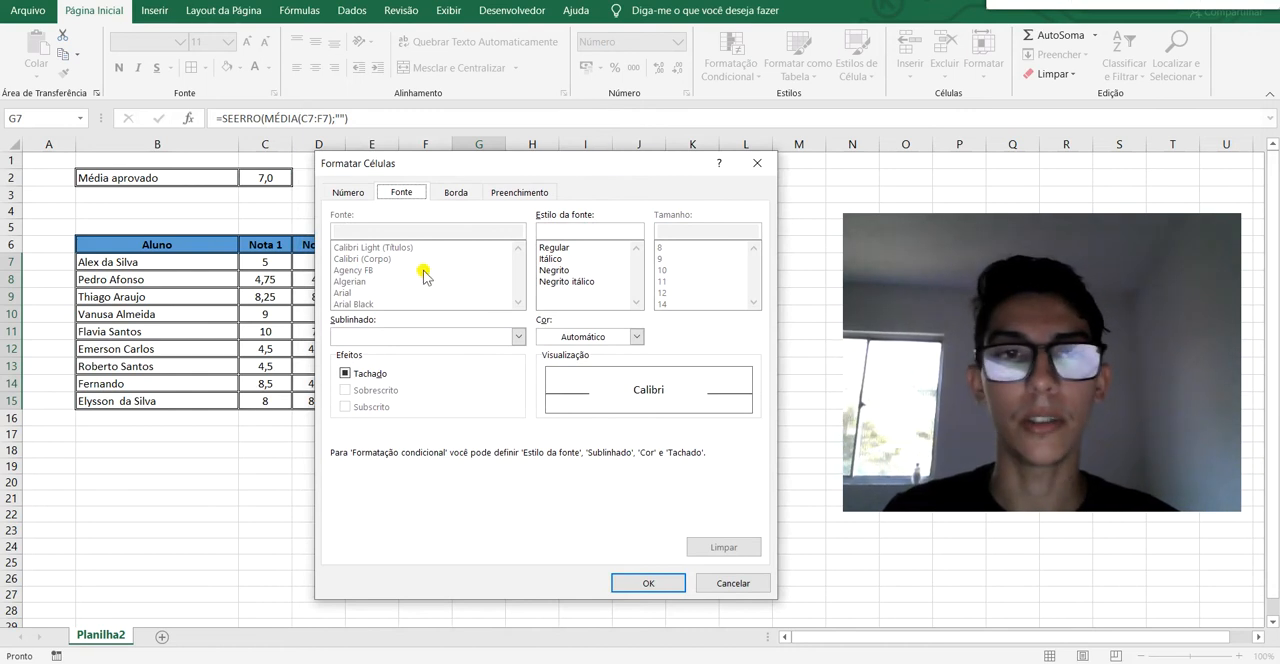
click(364, 195)
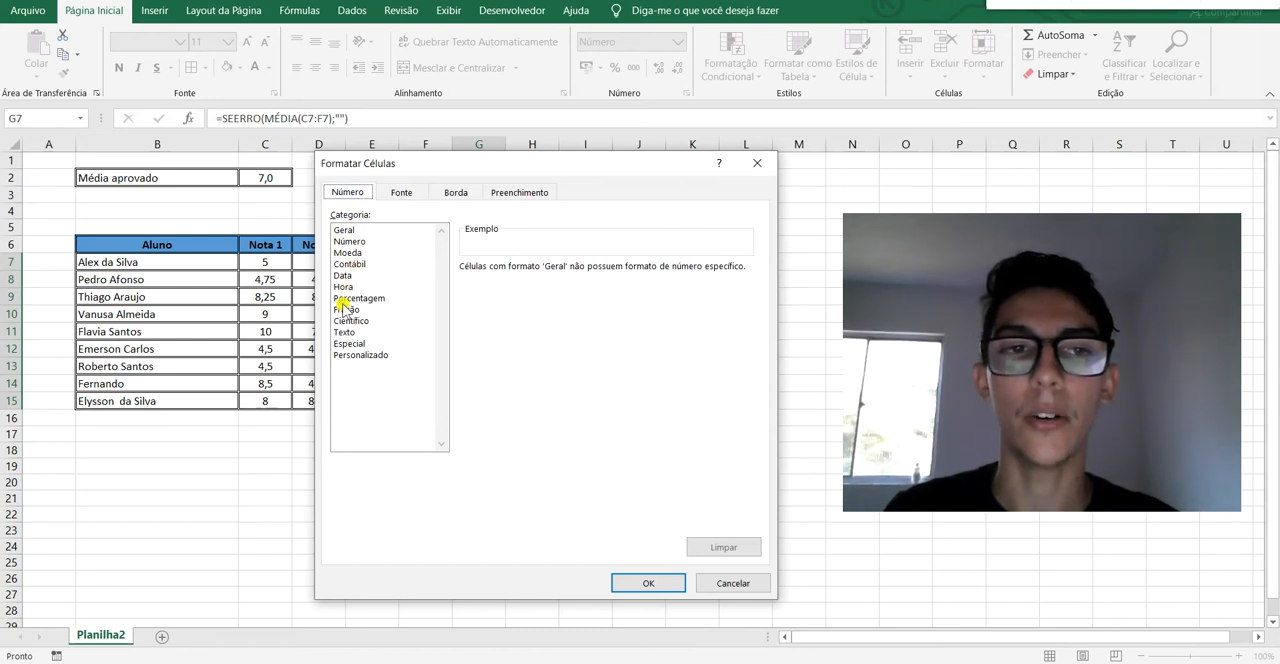
click(421, 195)
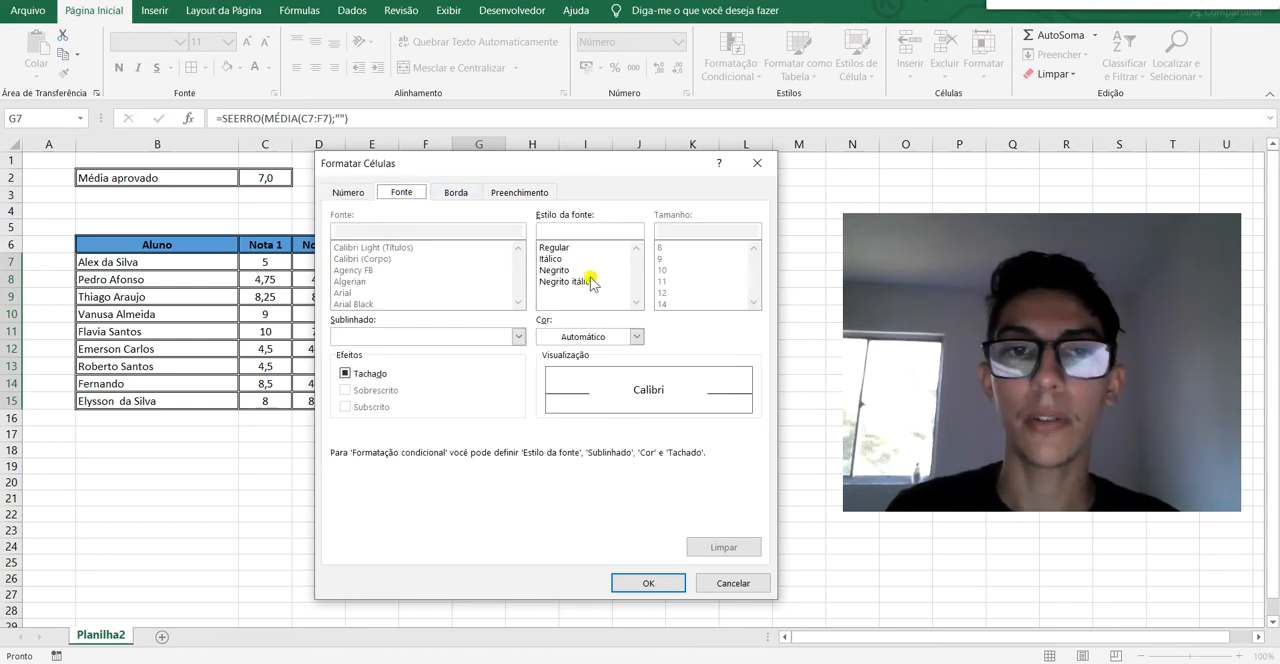
click(553, 270)
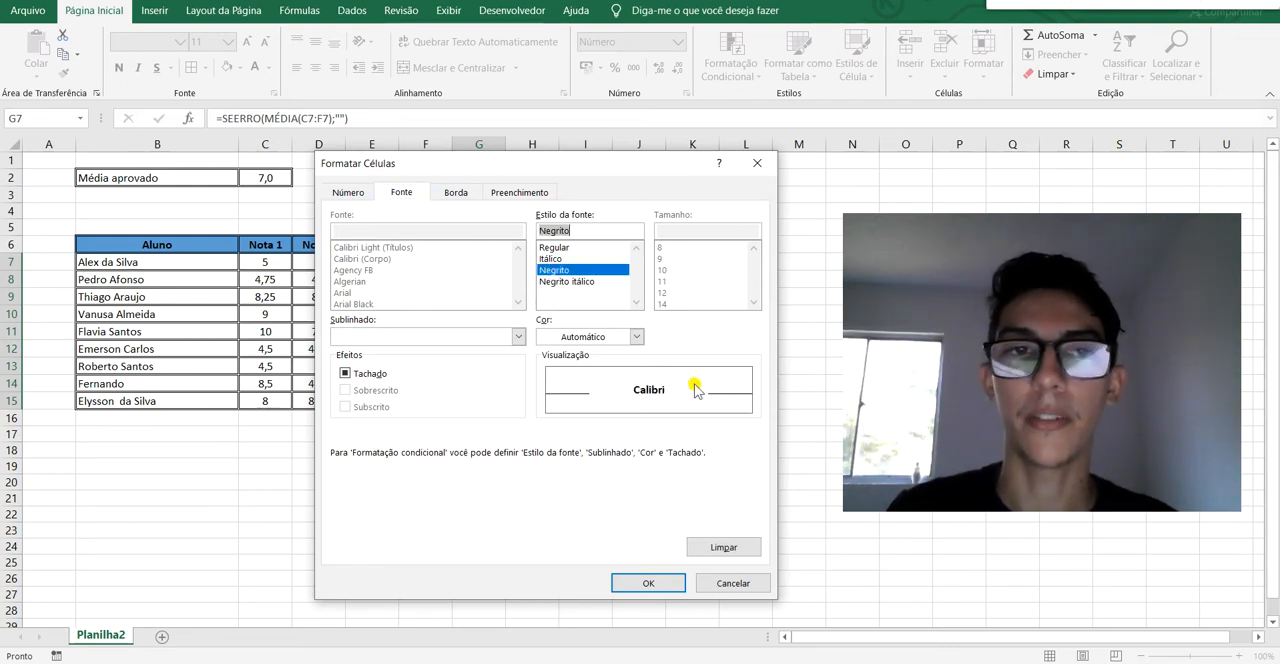
Give the rule's format a green background fill and apply the new rule to the average cells.
click(474, 197)
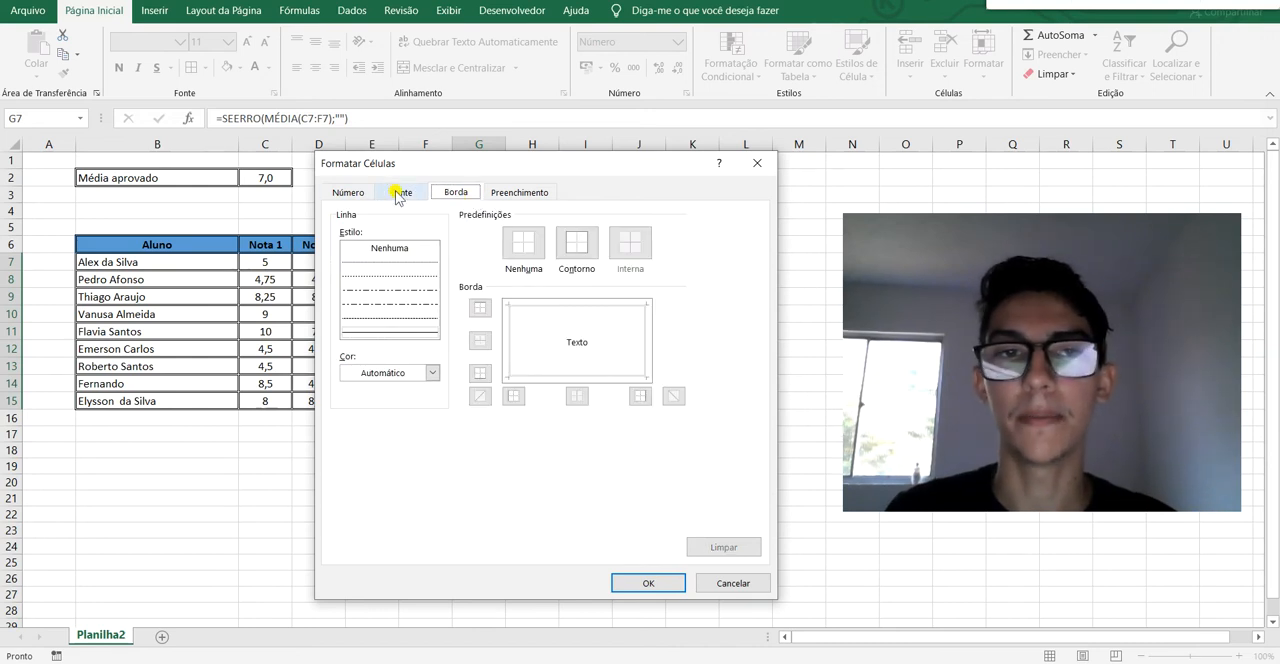
click(548, 194)
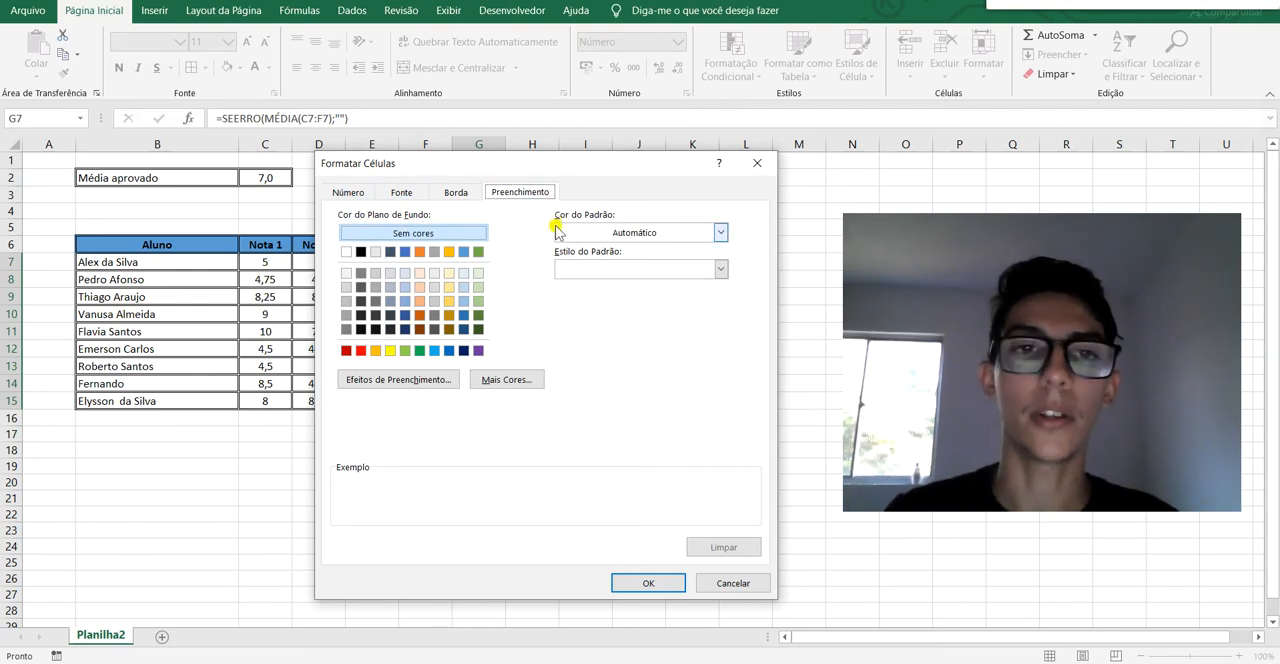
click(479, 252)
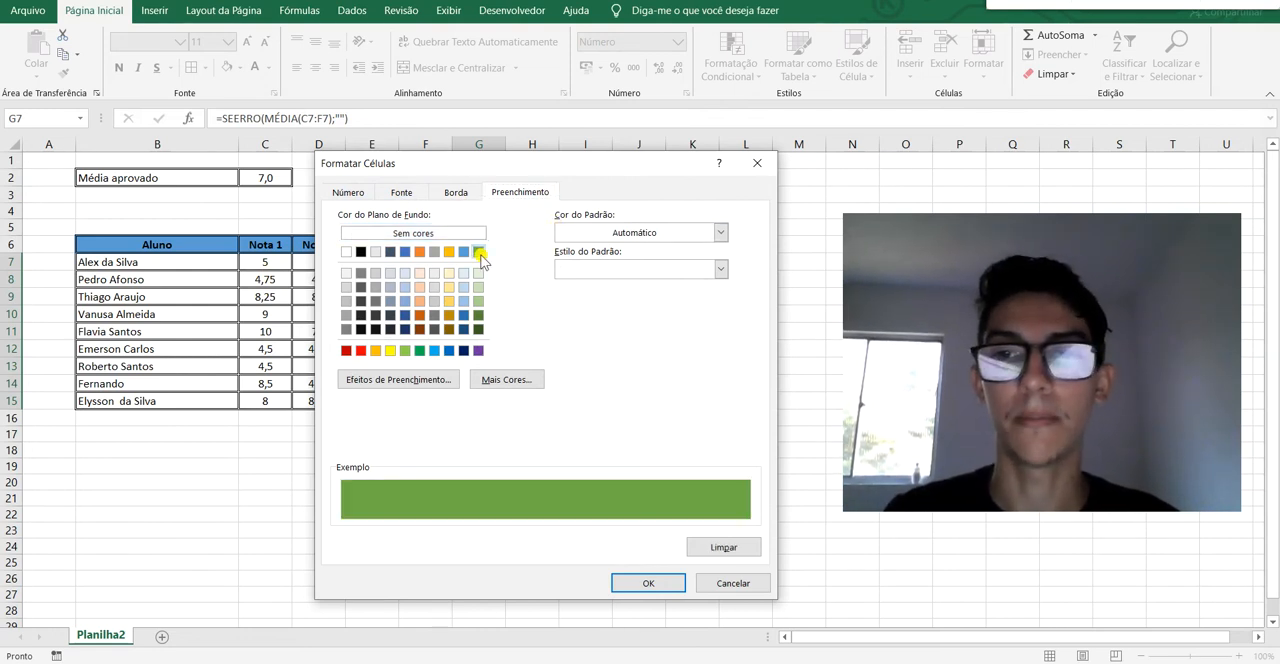
click(652, 583)
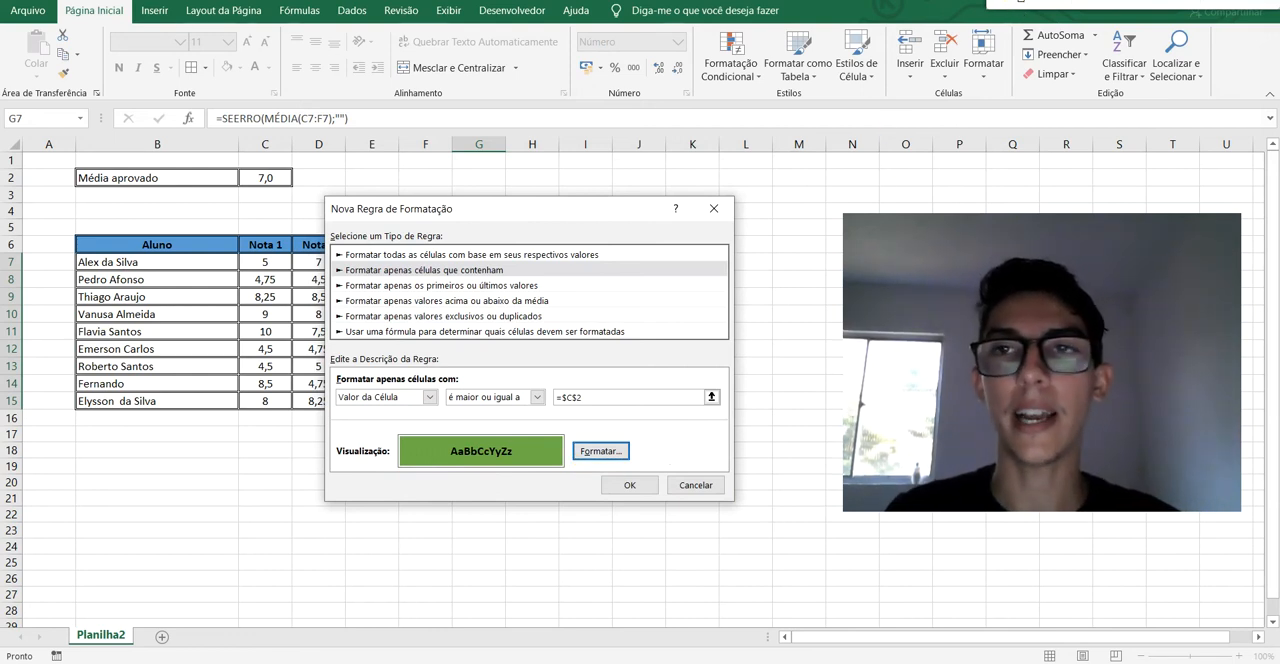
click(1013, 2)
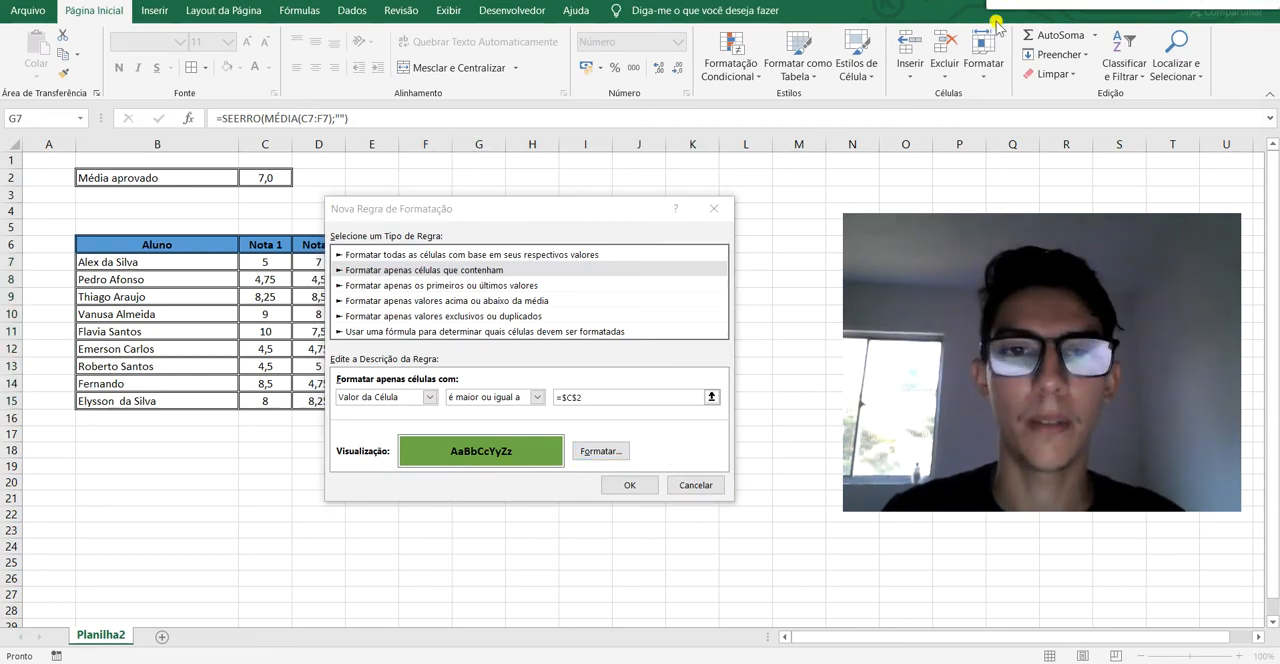
click(629, 485)
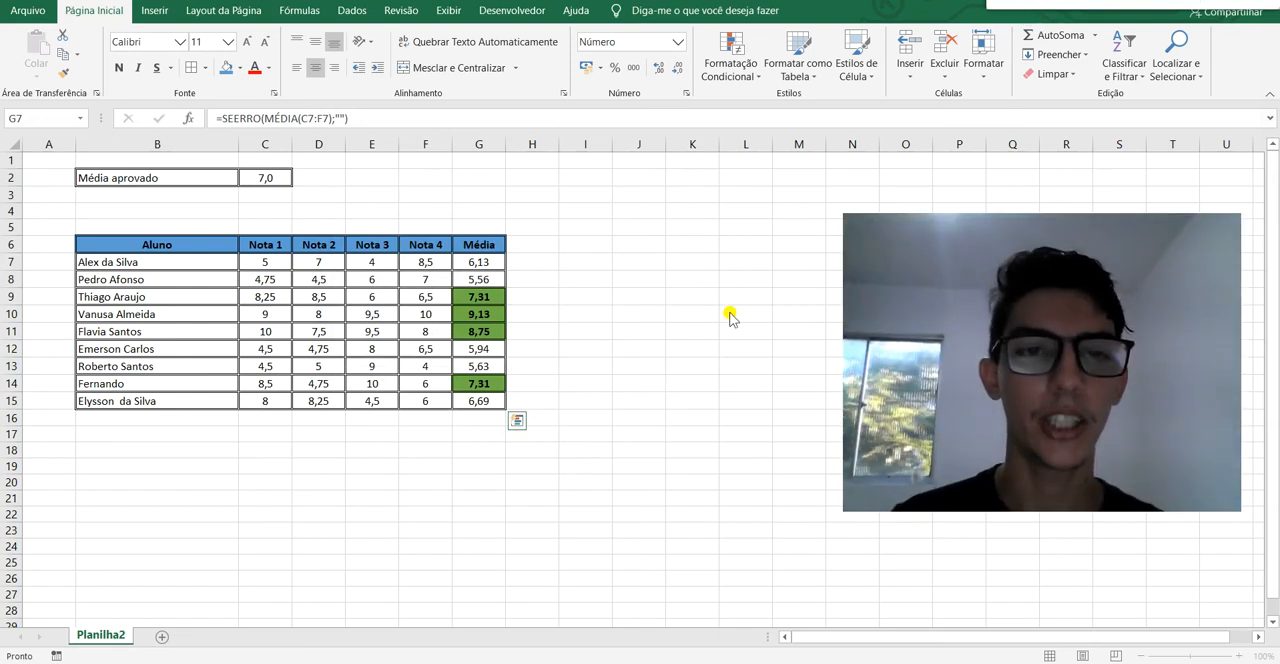
key(ctrl+shift+Down)
click(571, 263)
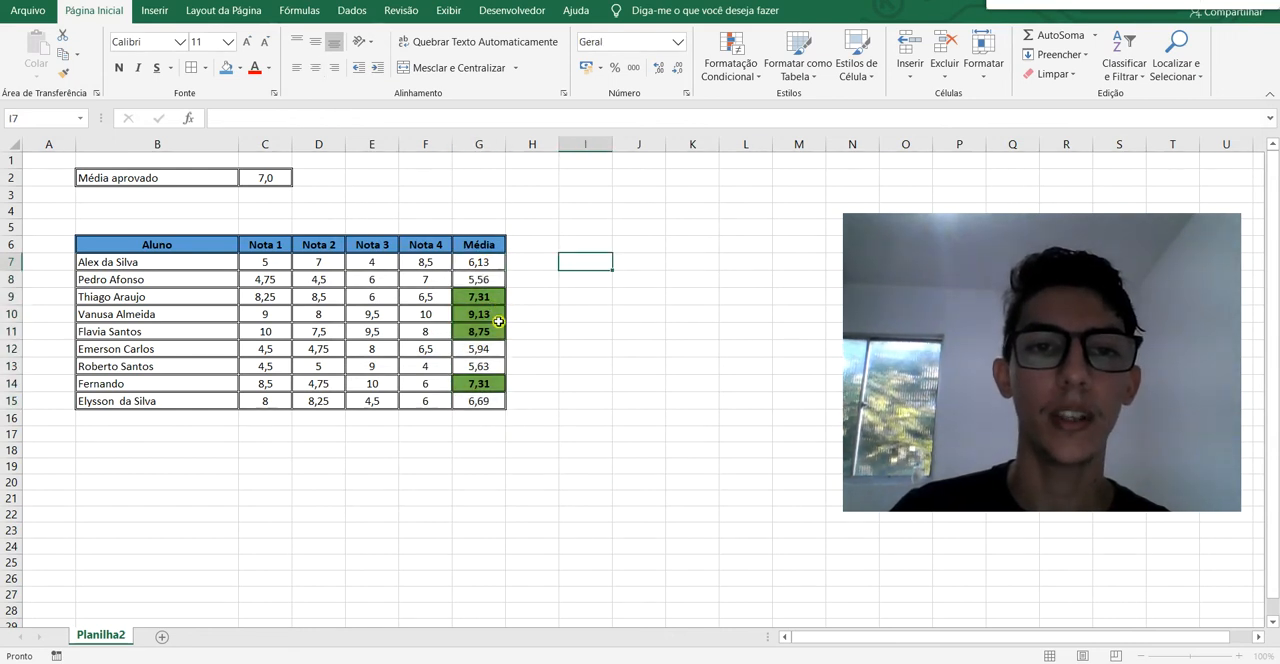
Test the highlighting rule by setting the passing average in C2 to 8 and checking the affected averages.
click(252, 180)
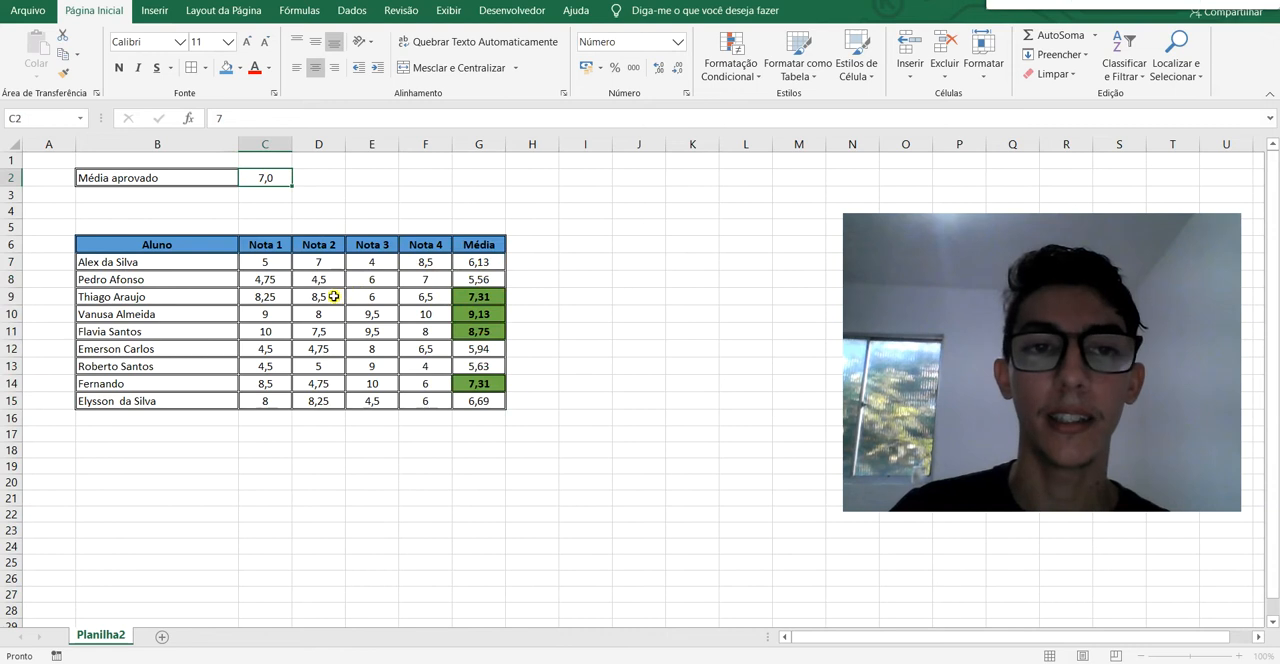
click(352, 328)
click(280, 179)
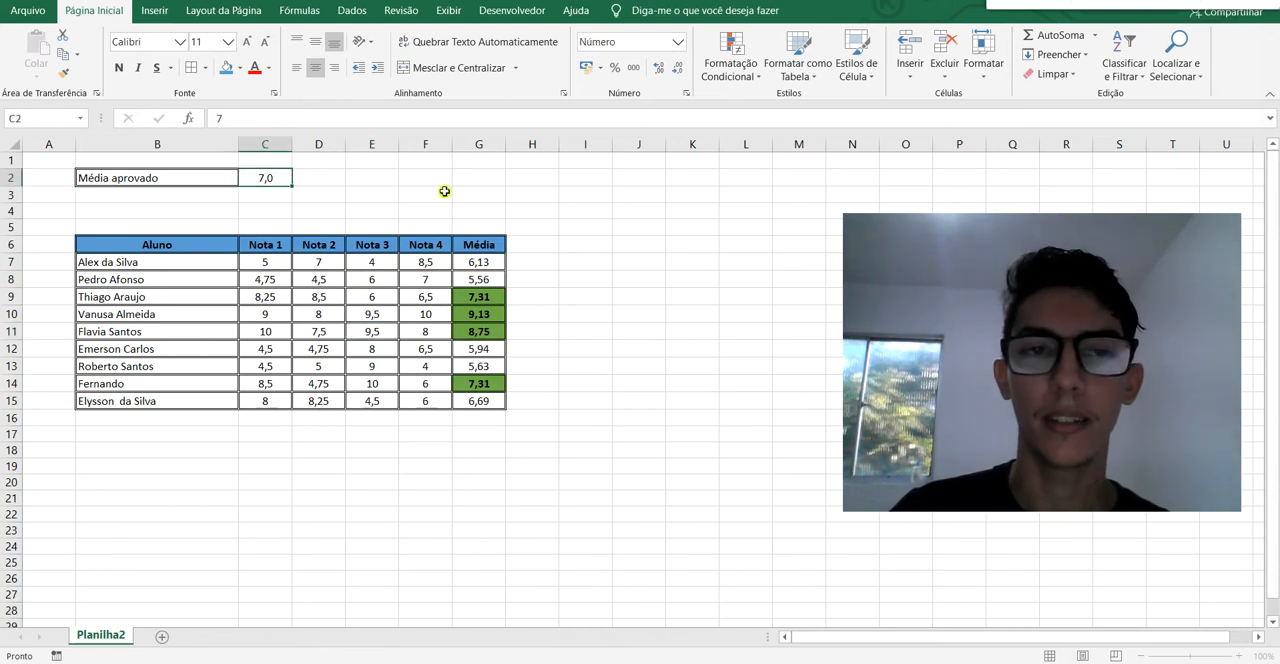
text(8)
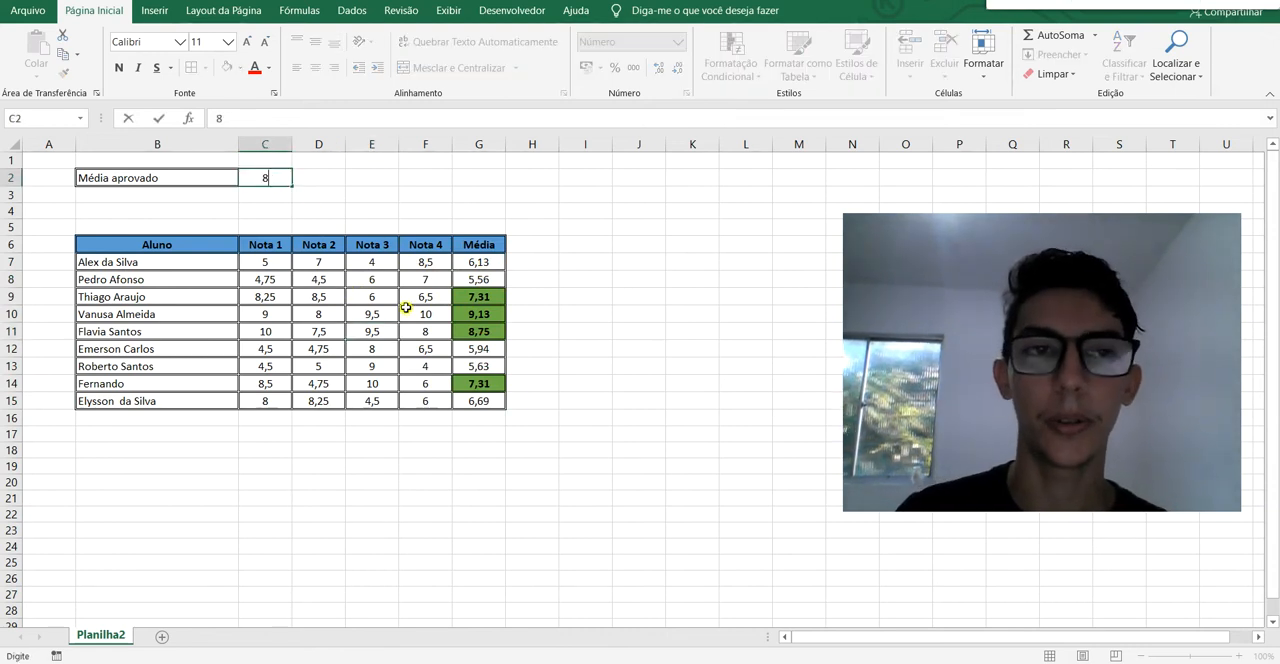
key(Return)
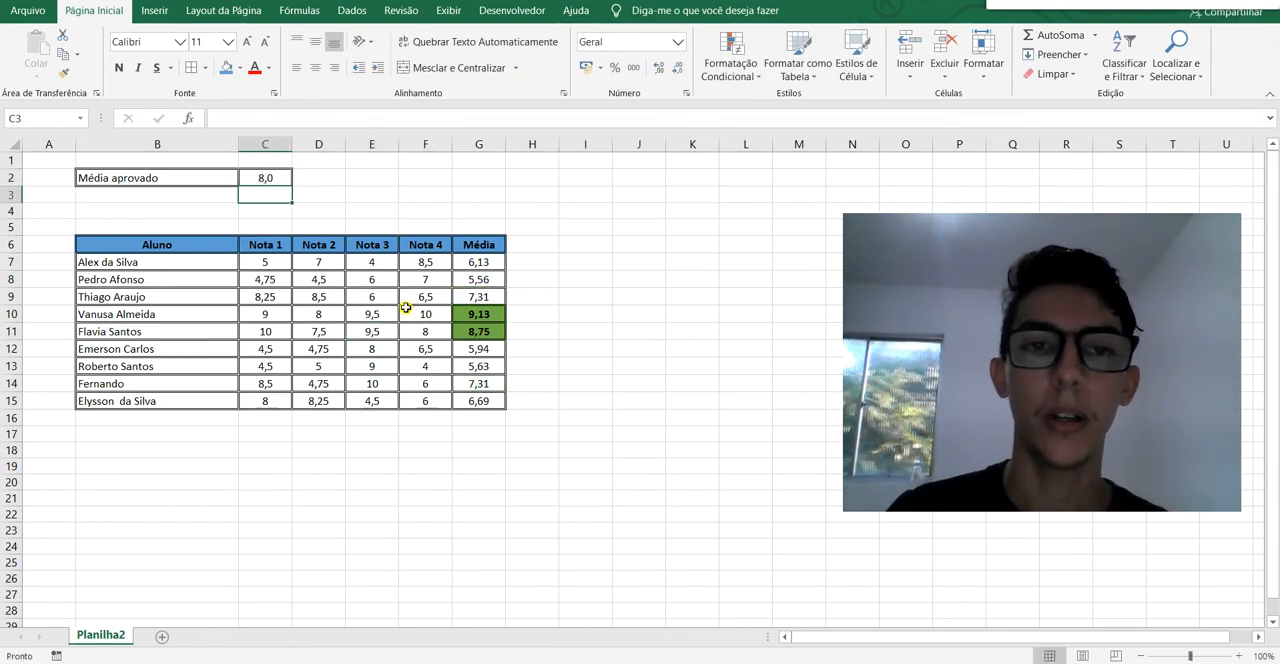
click(490, 296)
click(490, 383)
Set the passing average in C2 back to 7.
click(280, 178)
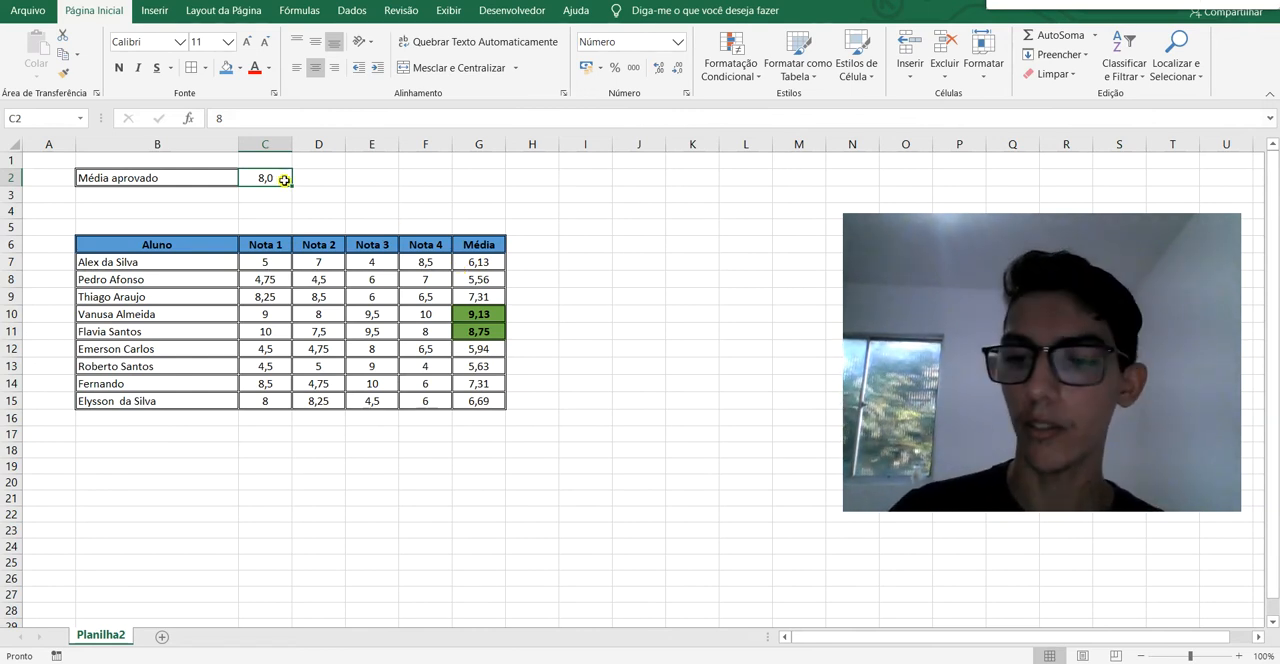
double_click(285, 180)
key(BackSpace)
text(7)
key(Return)
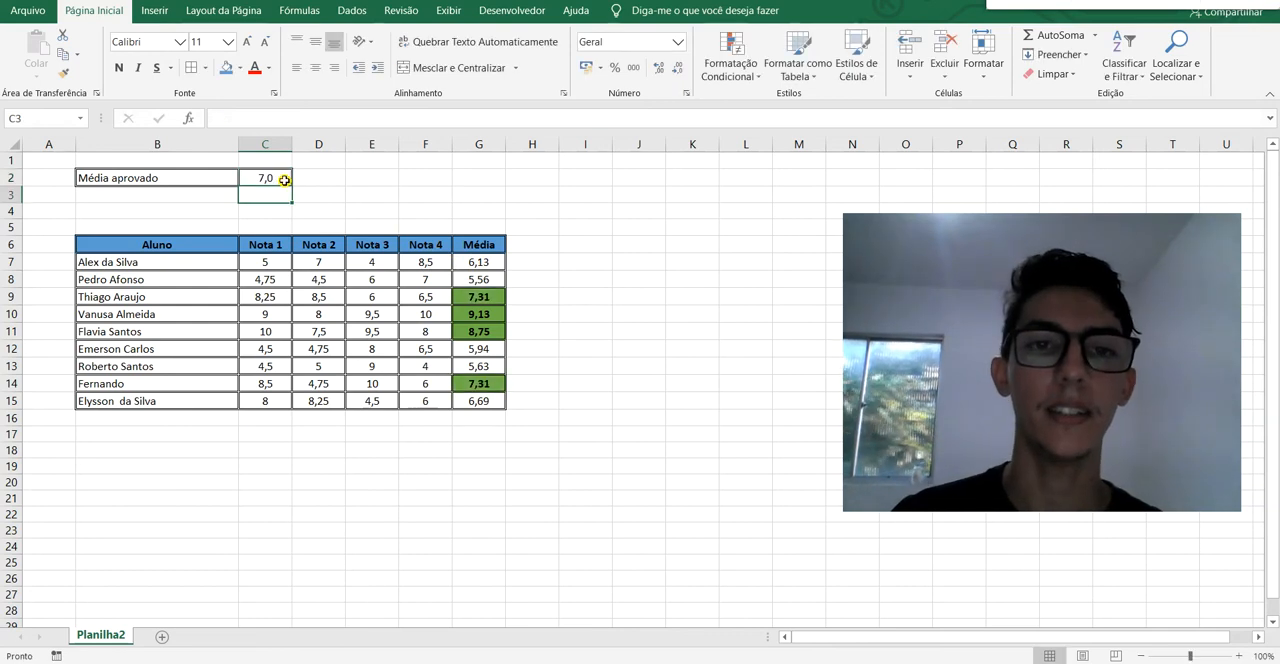
Start a new conditional formatting rule of type "Formatar apenas células que contenham" for the averages in G7:G15.
drag(477, 262, 476, 400)
click(735, 75)
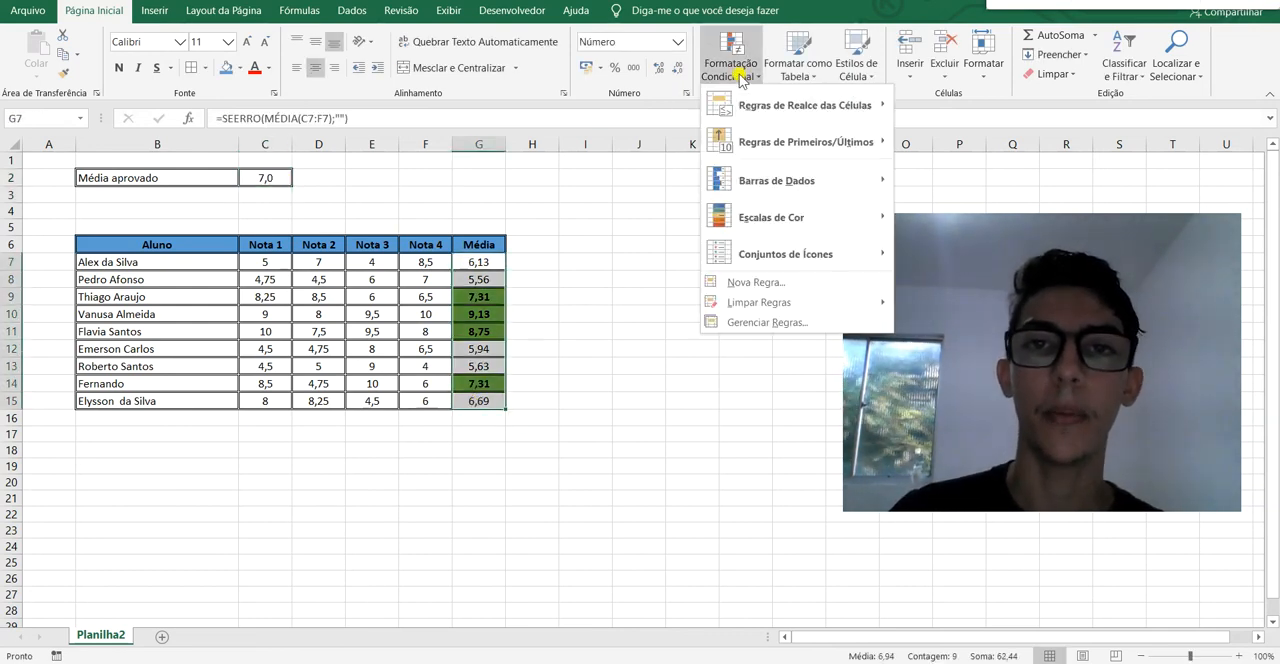
click(800, 283)
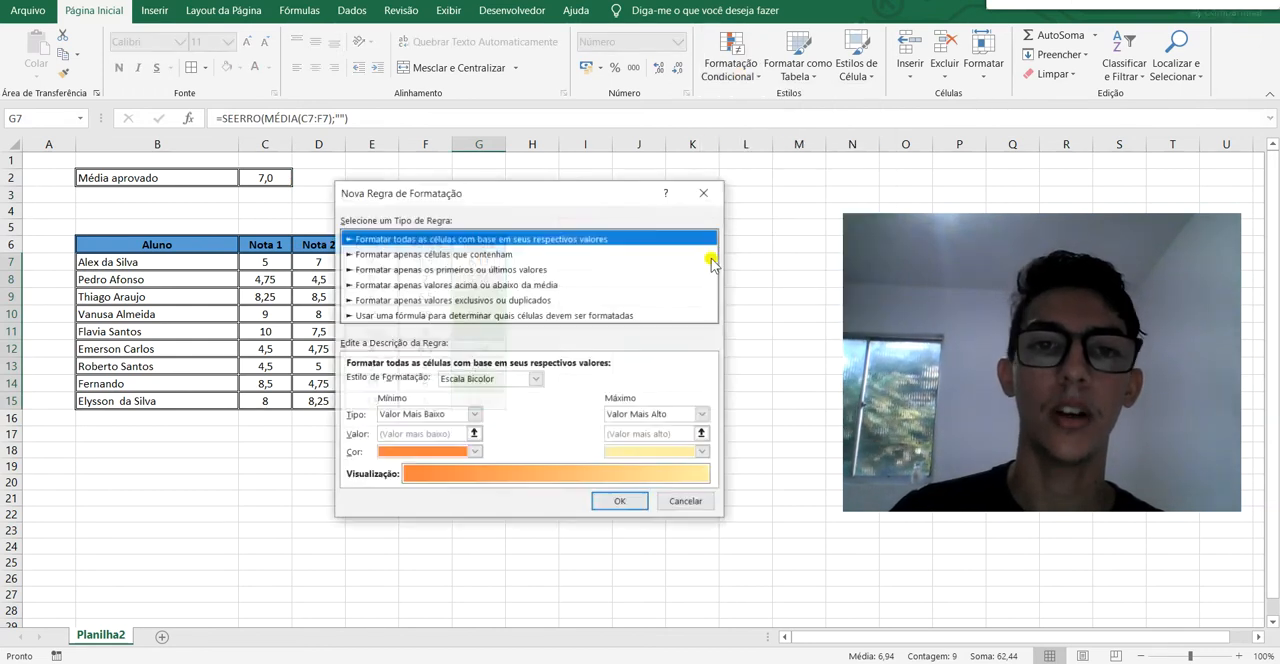
click(537, 256)
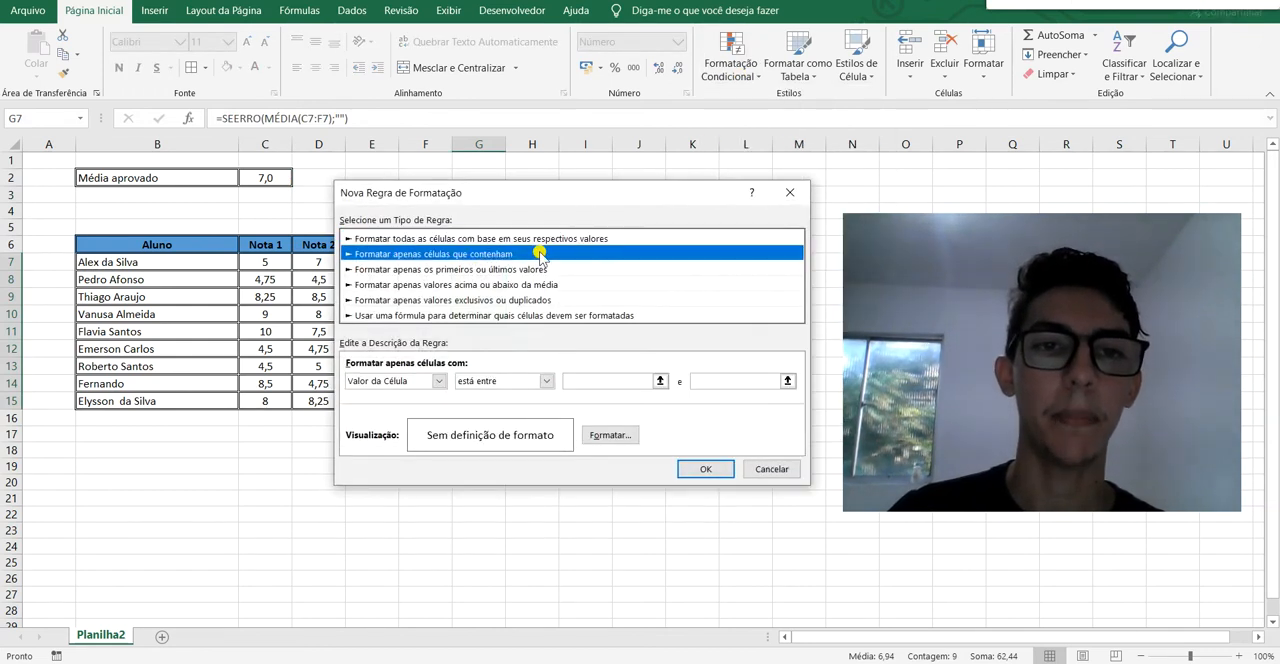
Set the rule condition to "é menor do que" with a reference to the passing average cell, =$C$2.
click(547, 383)
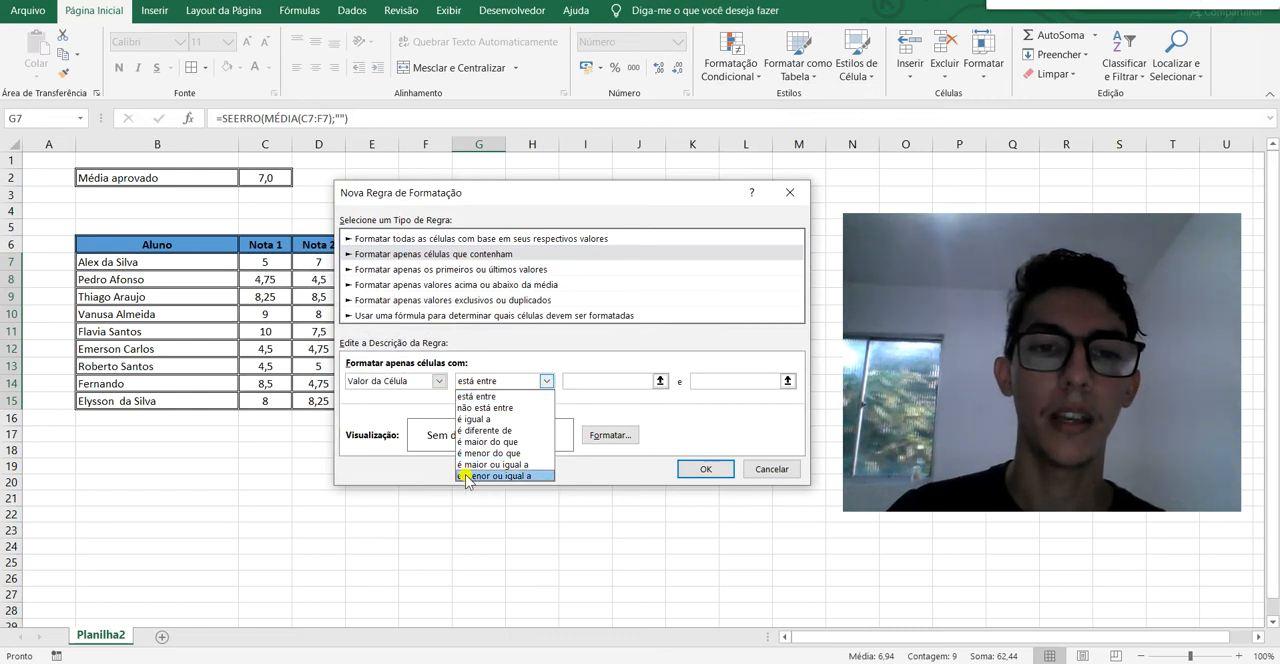
click(537, 455)
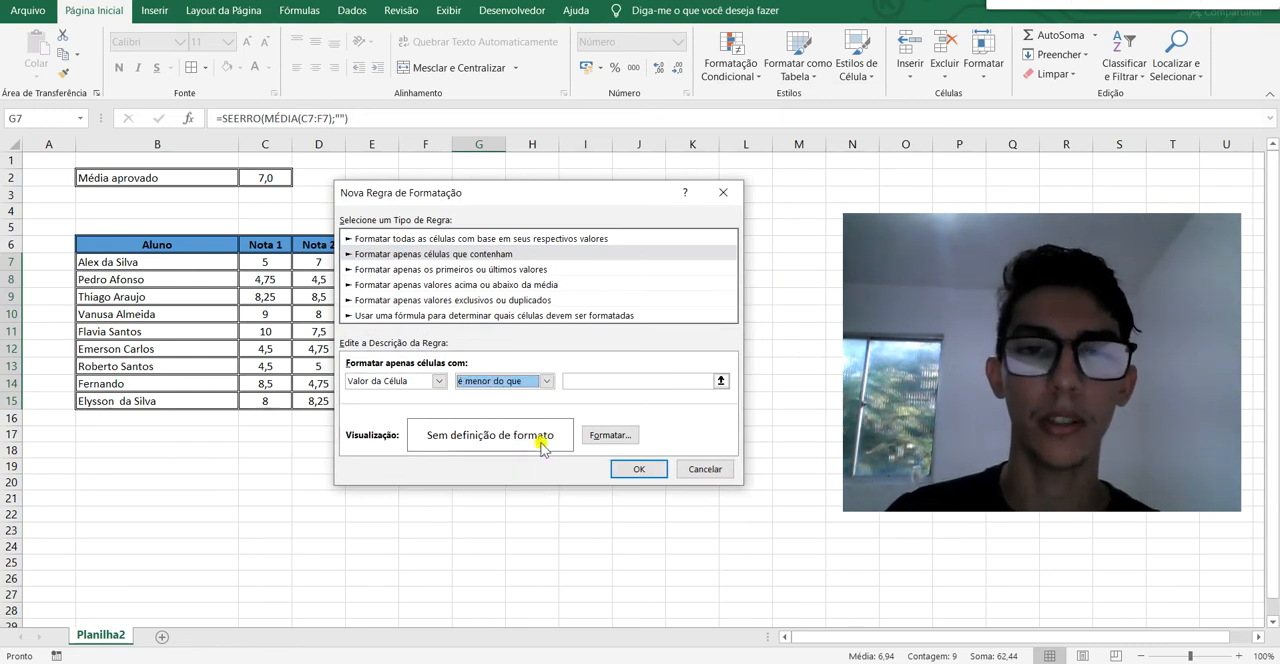
click(721, 382)
click(722, 383)
click(274, 178)
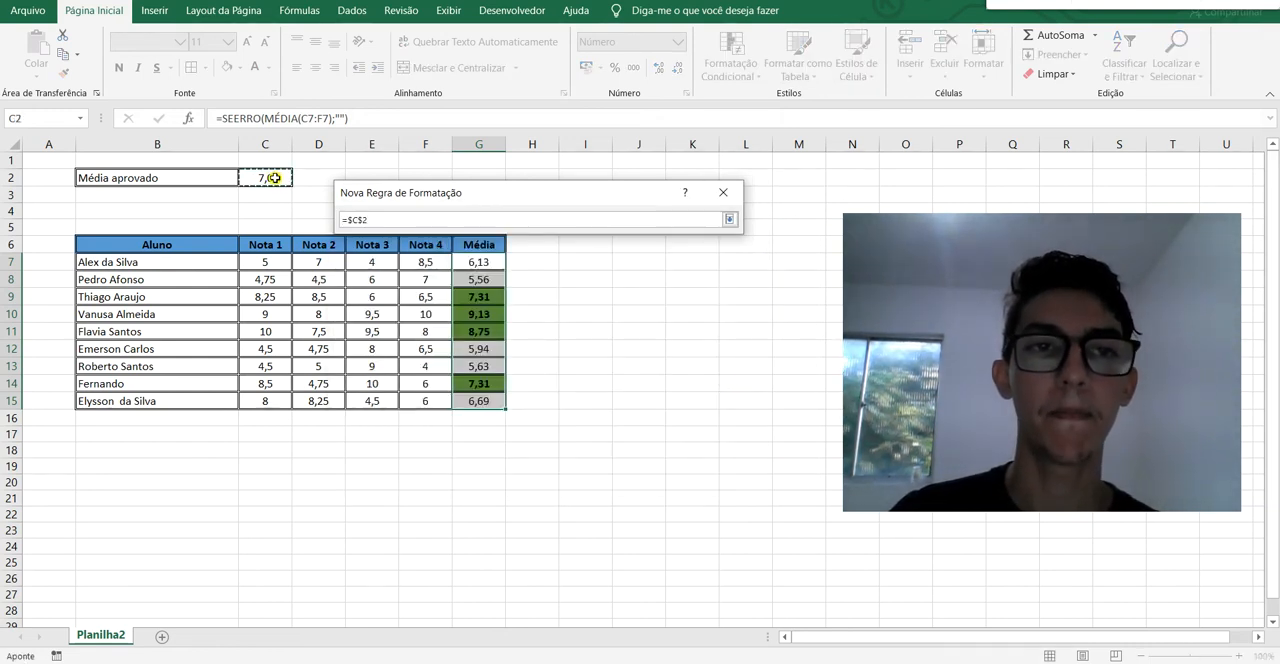
click(729, 219)
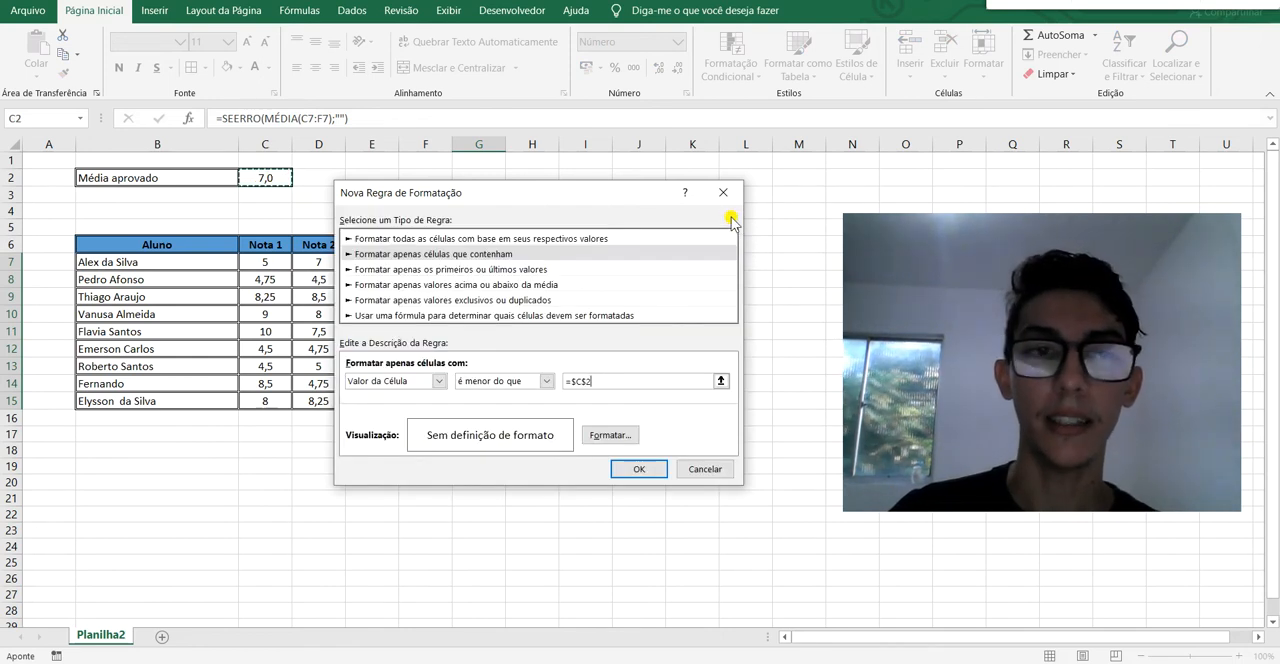
Format the rule with a red fill and a white Negrito font, and apply it to the averages.
click(629, 437)
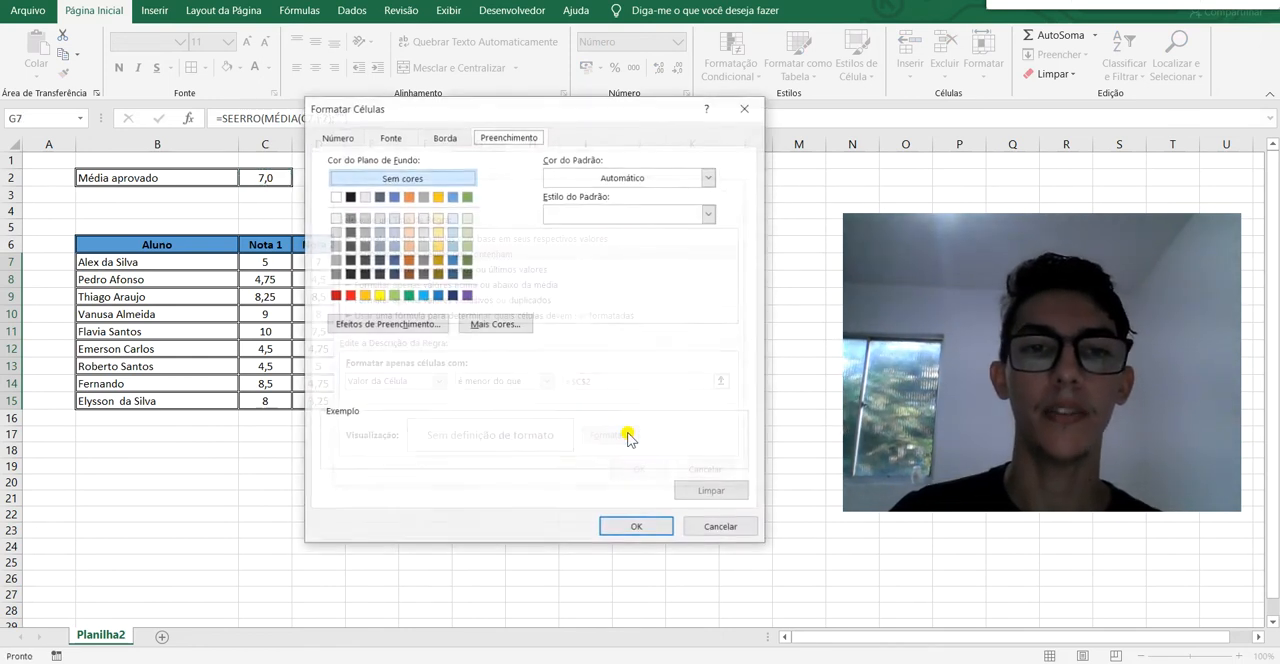
click(349, 296)
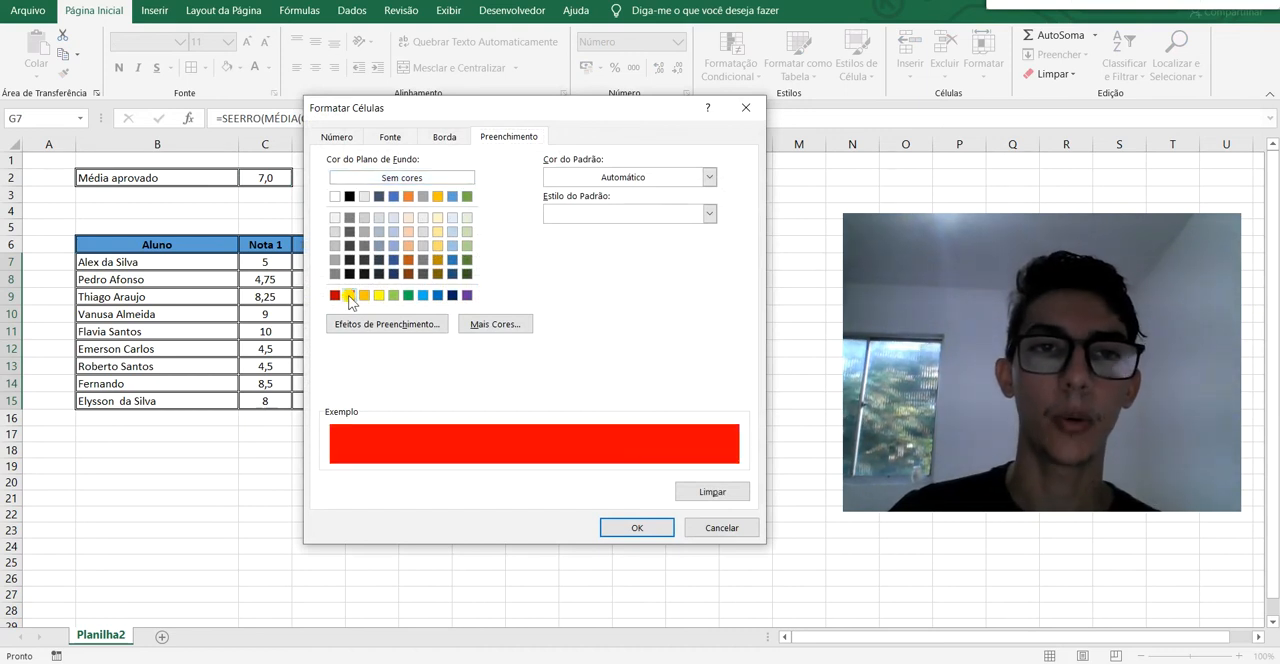
click(409, 137)
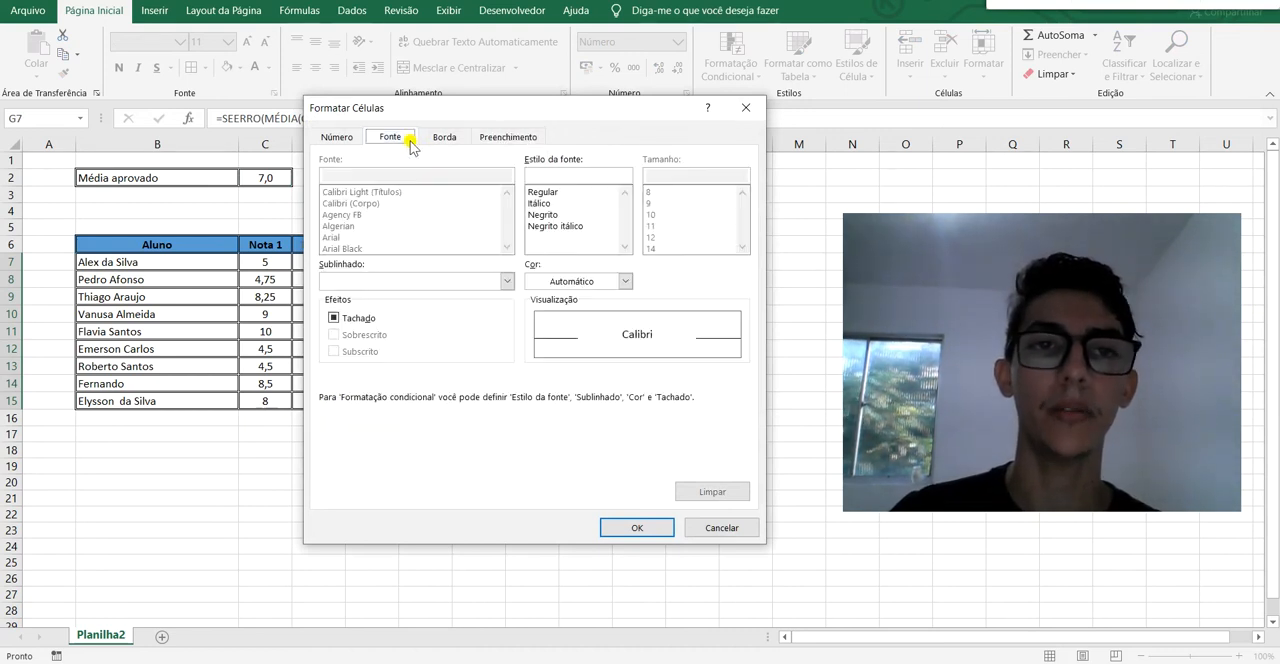
click(630, 281)
click(536, 334)
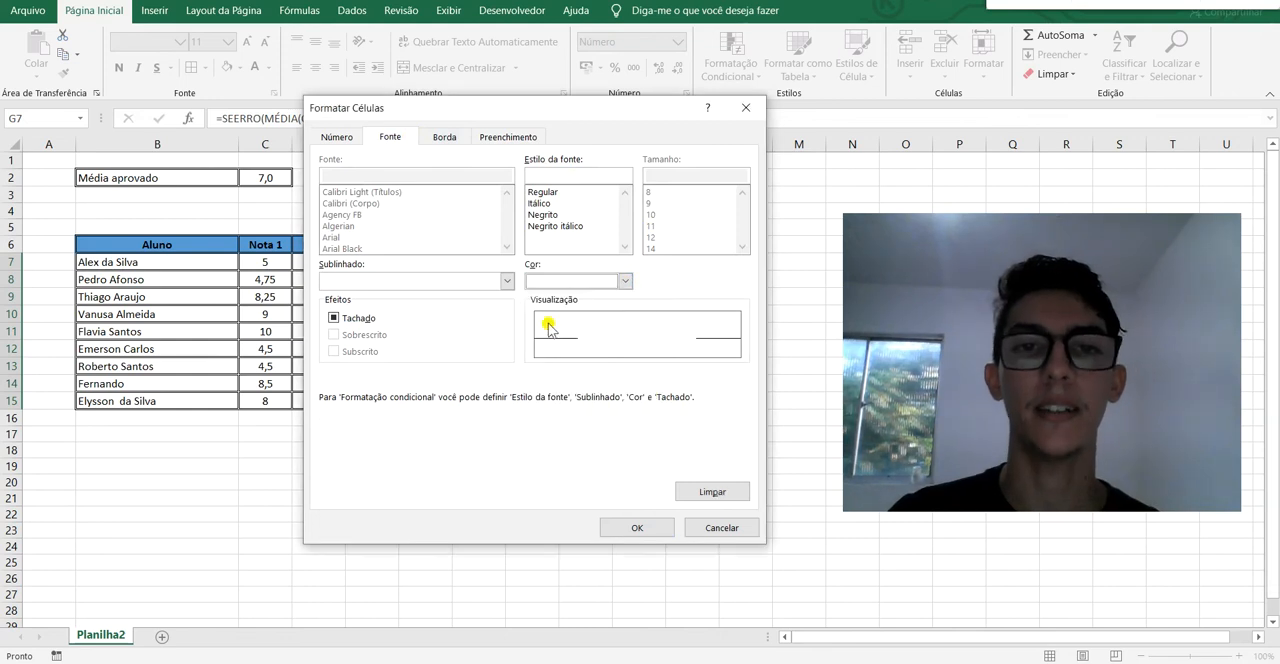
click(545, 215)
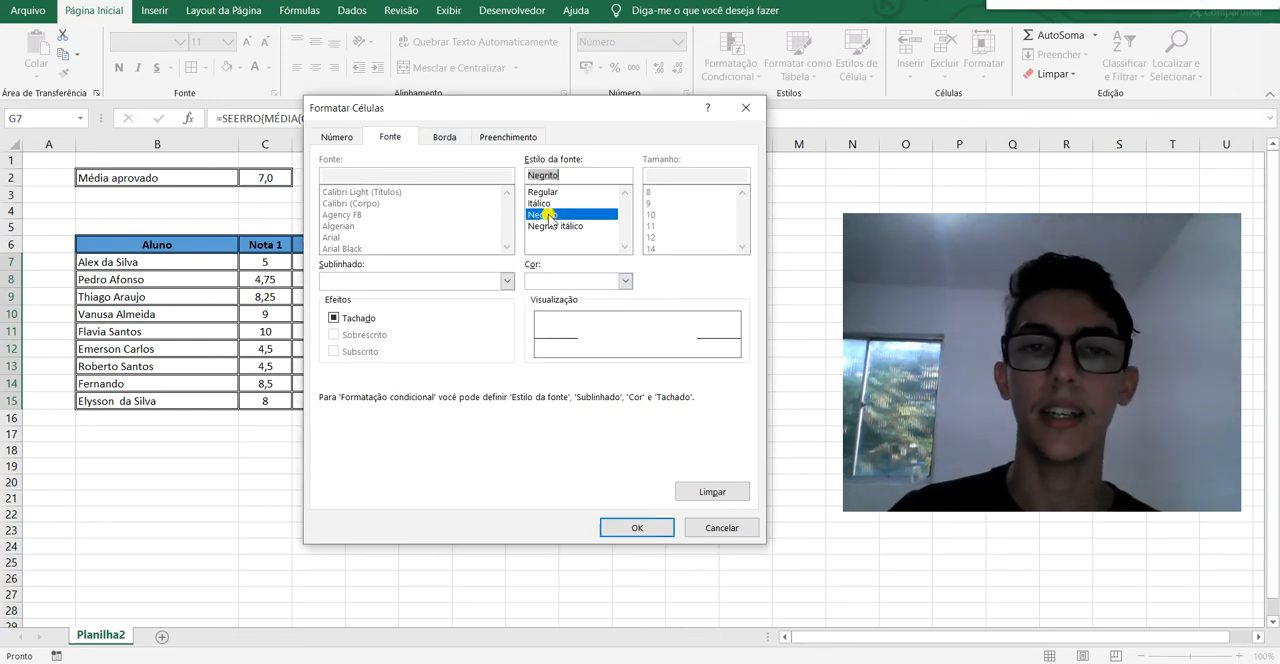
click(657, 533)
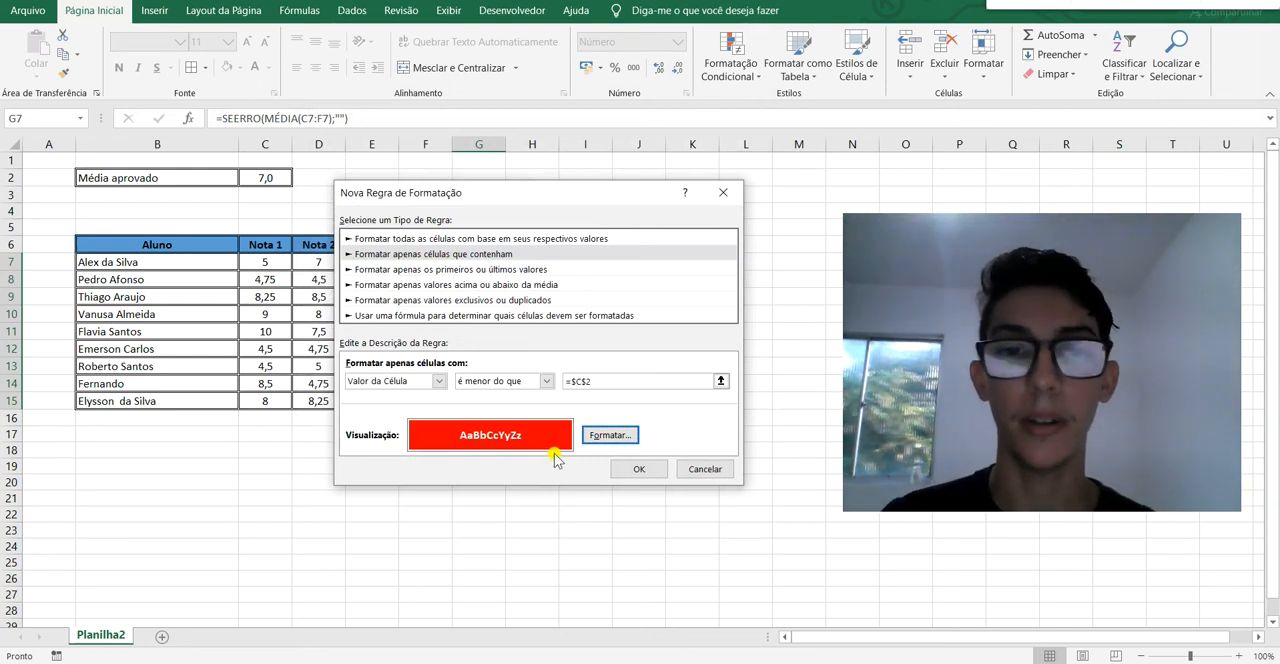
click(645, 470)
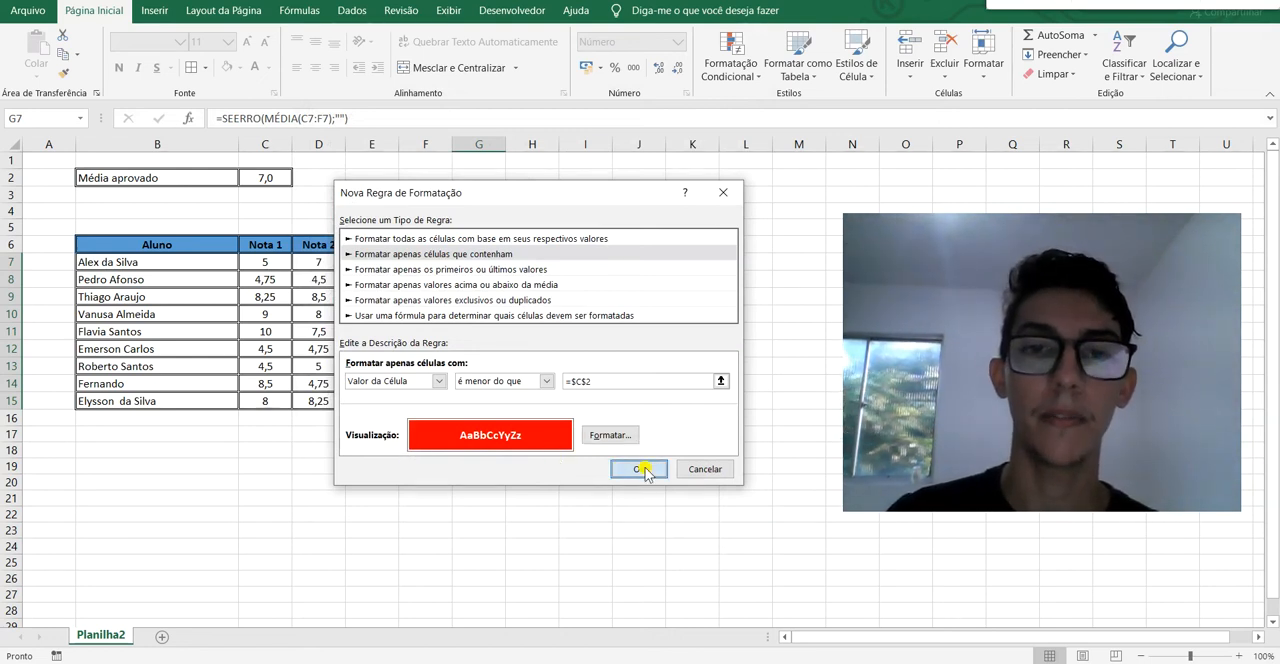
click(617, 396)
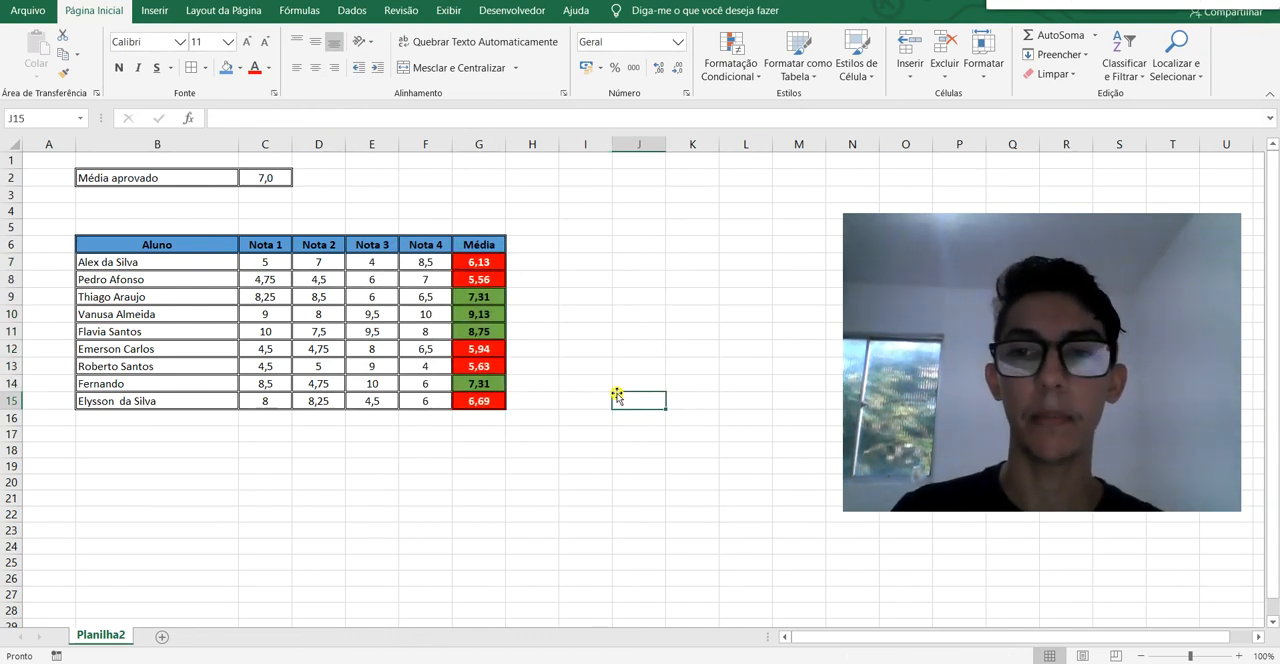
Test both rules by entering 8 and then 9 as the passing average in C2.
click(282, 180)
key(BackSpace)
text(8)
key(Return)
click(273, 177)
text(9)
key(Return)
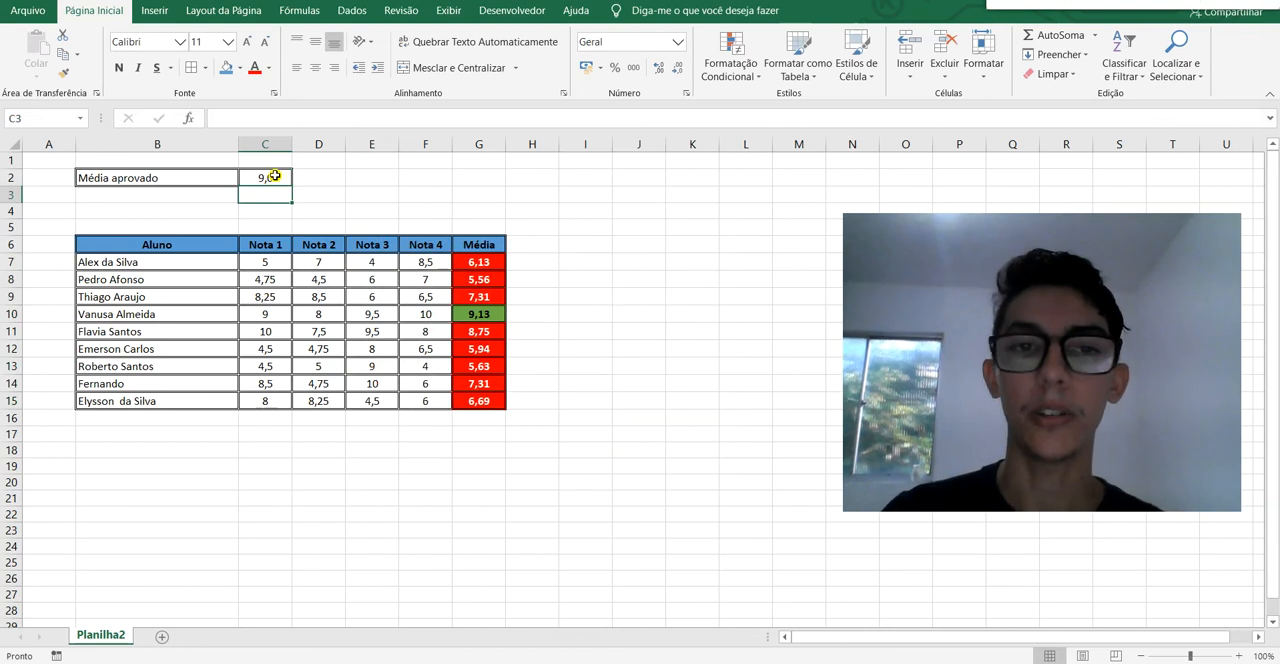
click(629, 334)
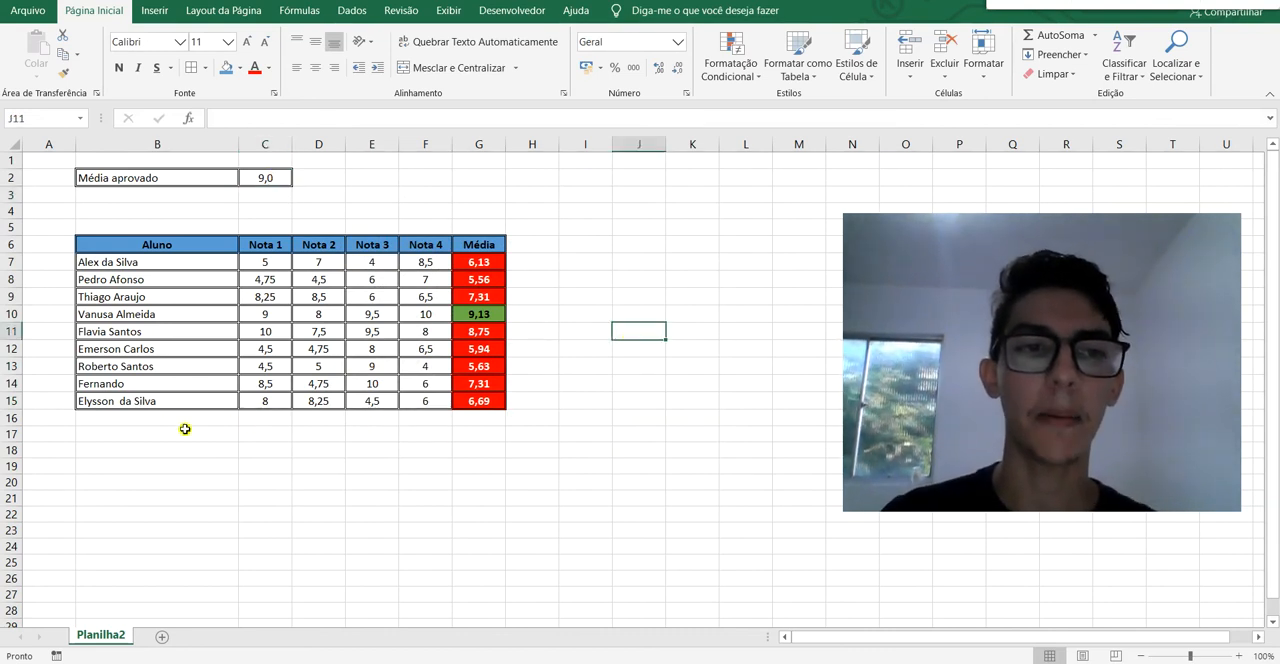
Enter a new student's first name in B16, below the last student, and correct its spelling.
click(201, 418)
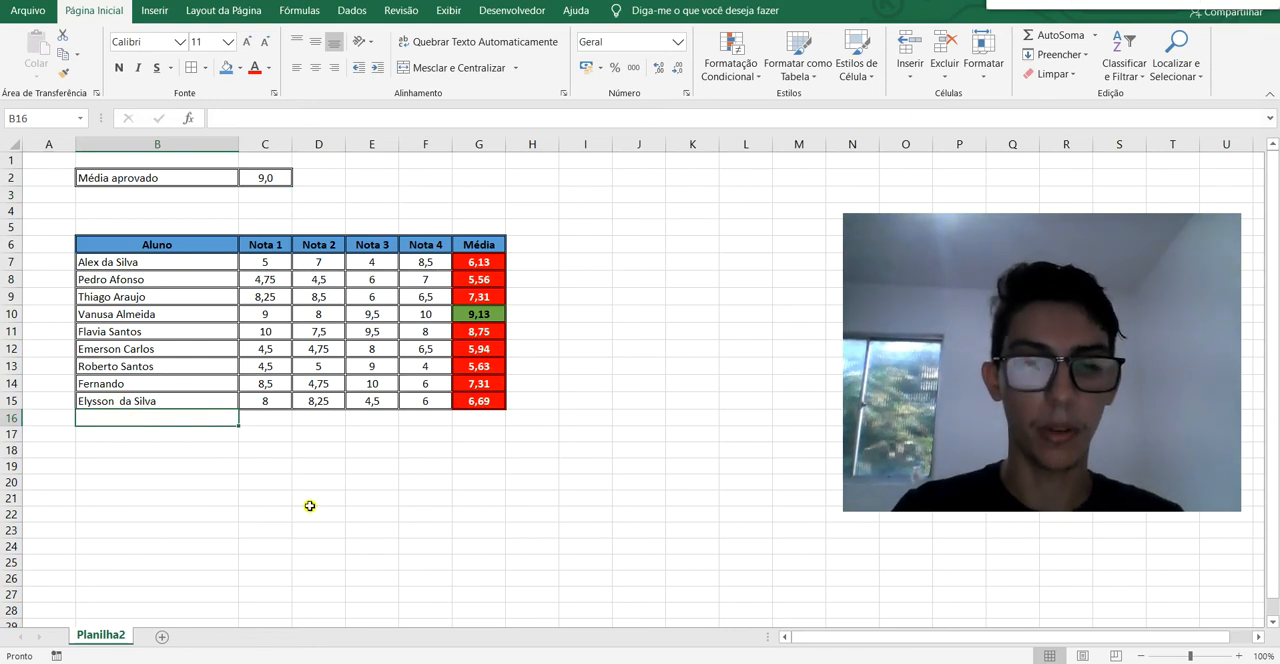
text(Silvoi)
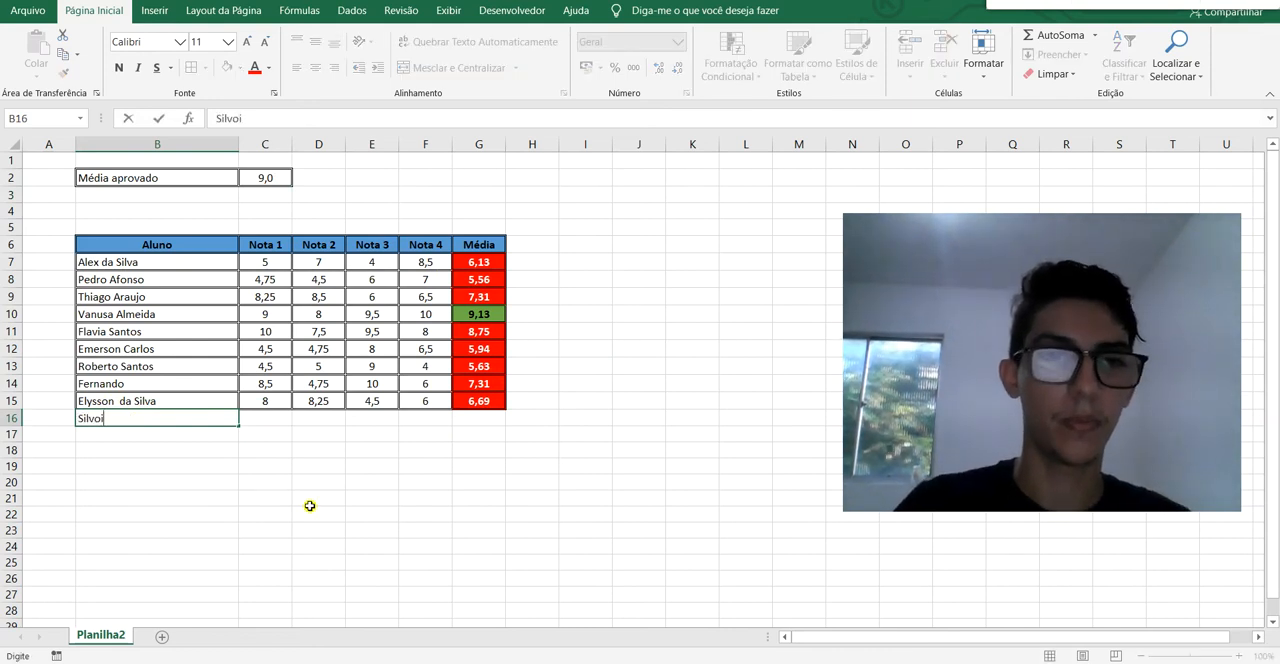
key(Tab)
double_click(172, 418)
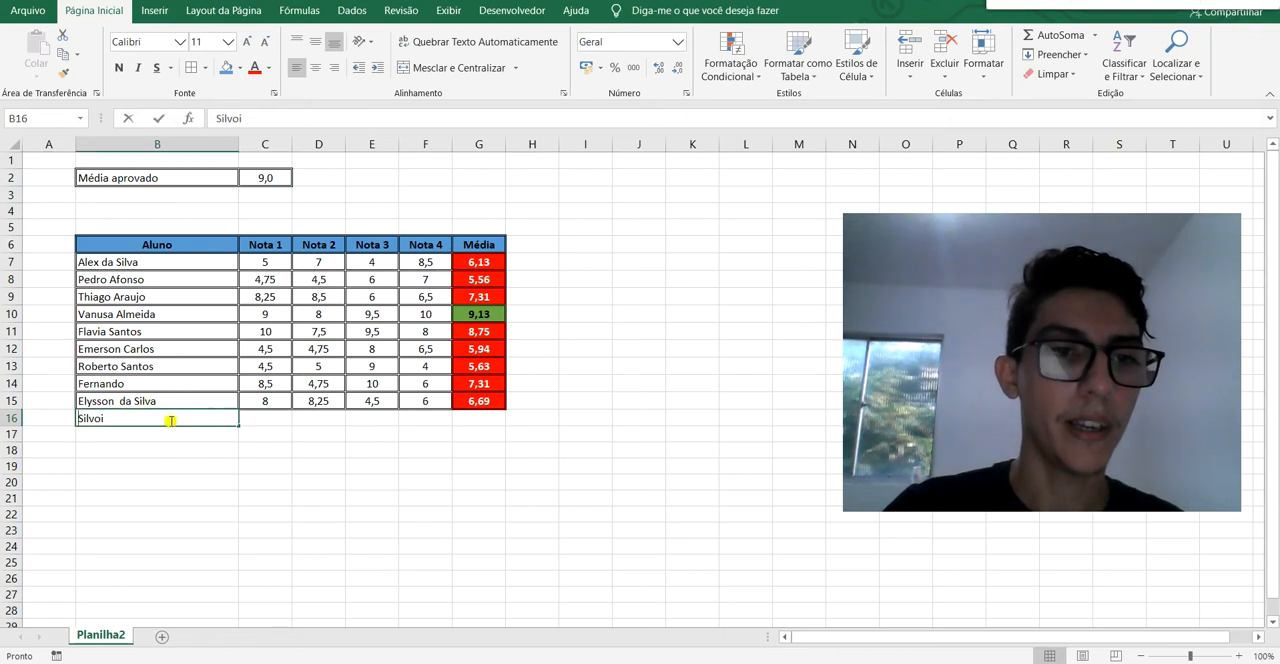
text(io)
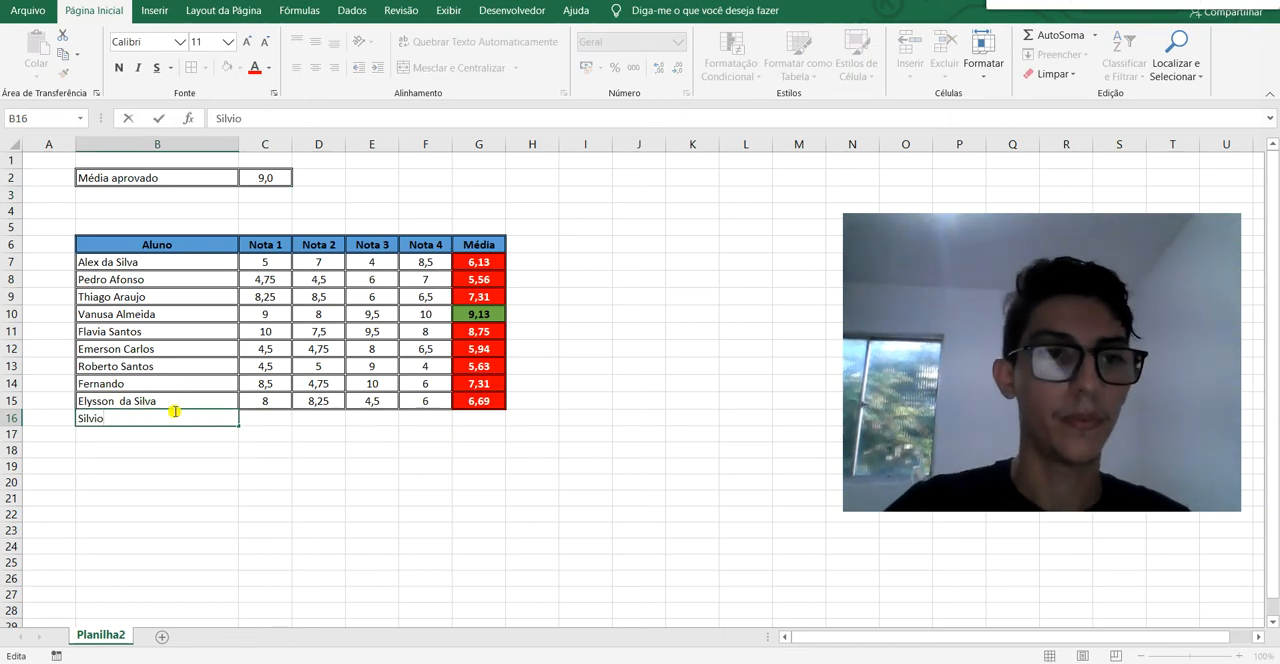
key(Tab)
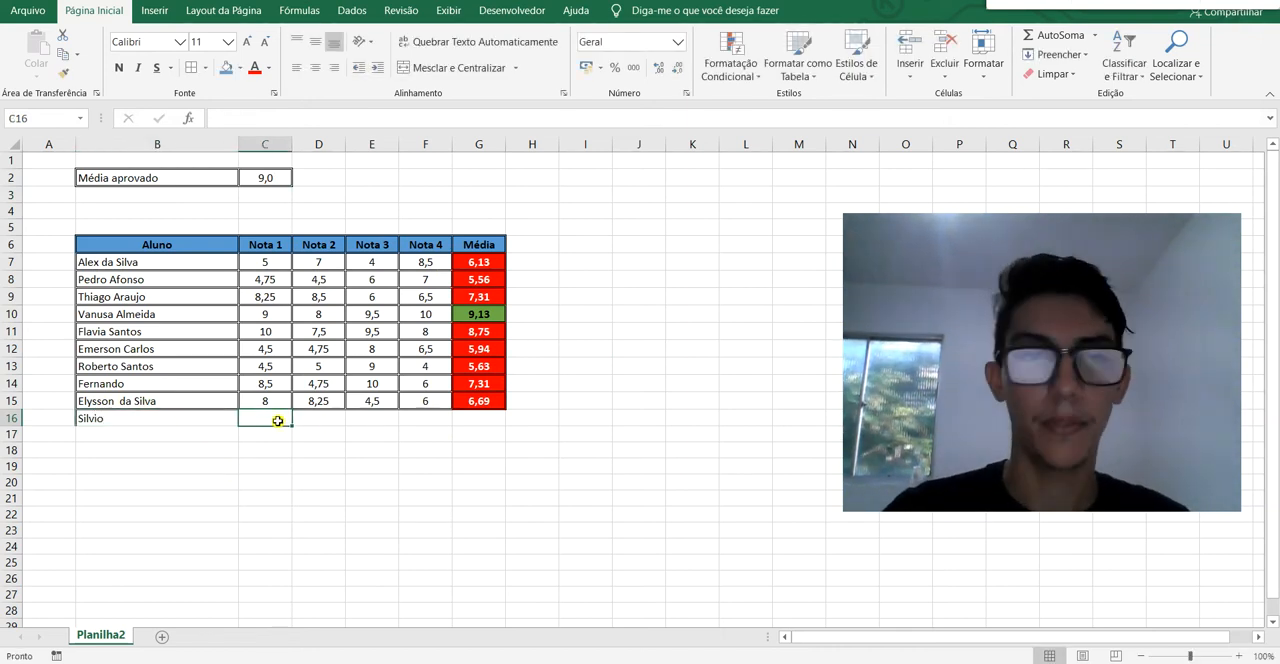
Enter the new student's grades 7, 8, 9 and 5 in C16:F16.
text(7)
key(Tab)
text(8)
key(Tab)
text(9)
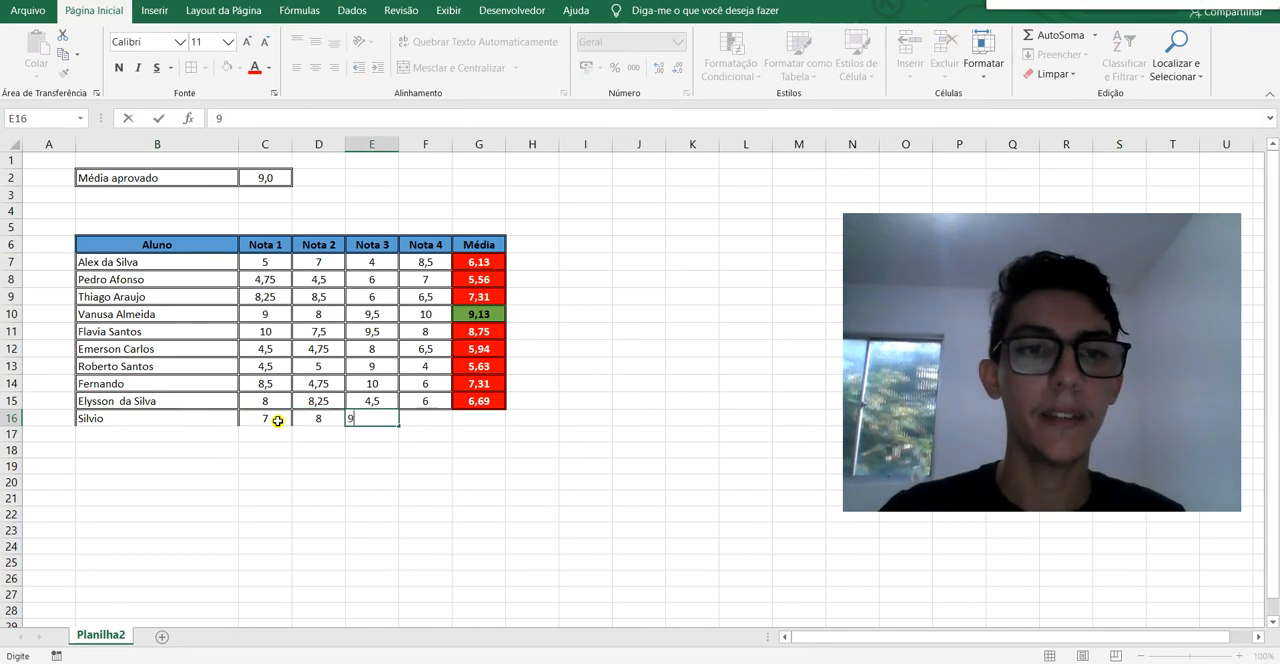
key(Tab)
text(5)
key(Return)
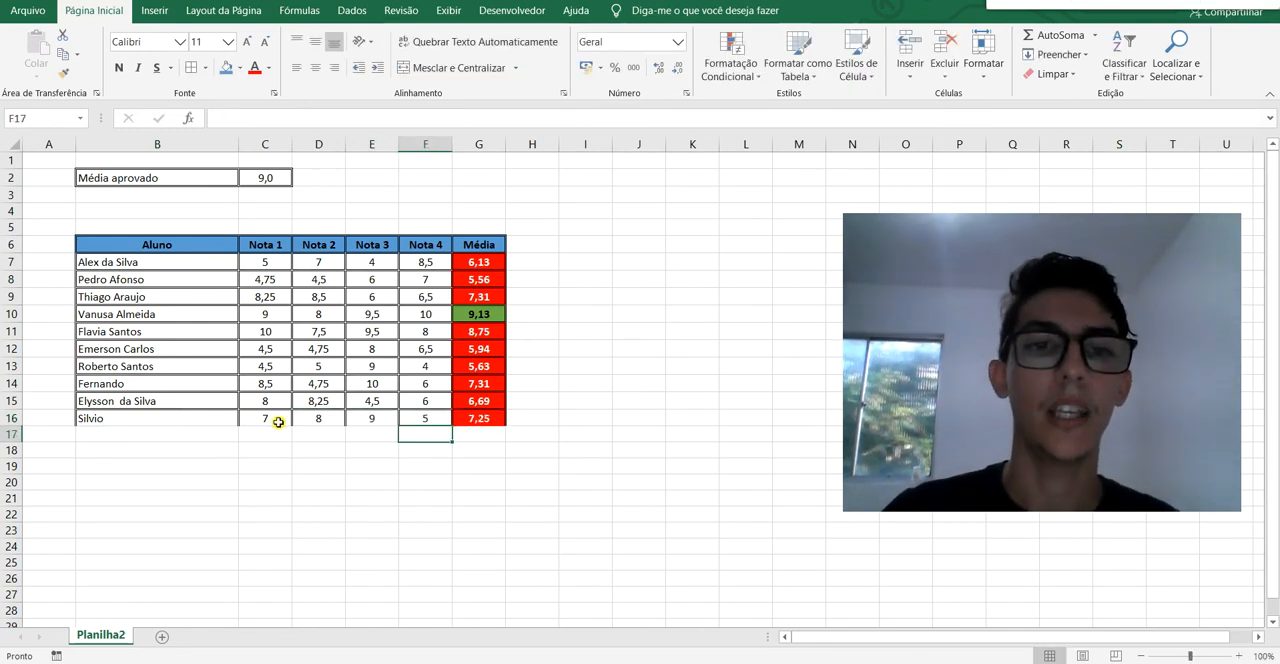
Inspect the new student's row and its average in G16, comparing it with the averages above.
click(479, 420)
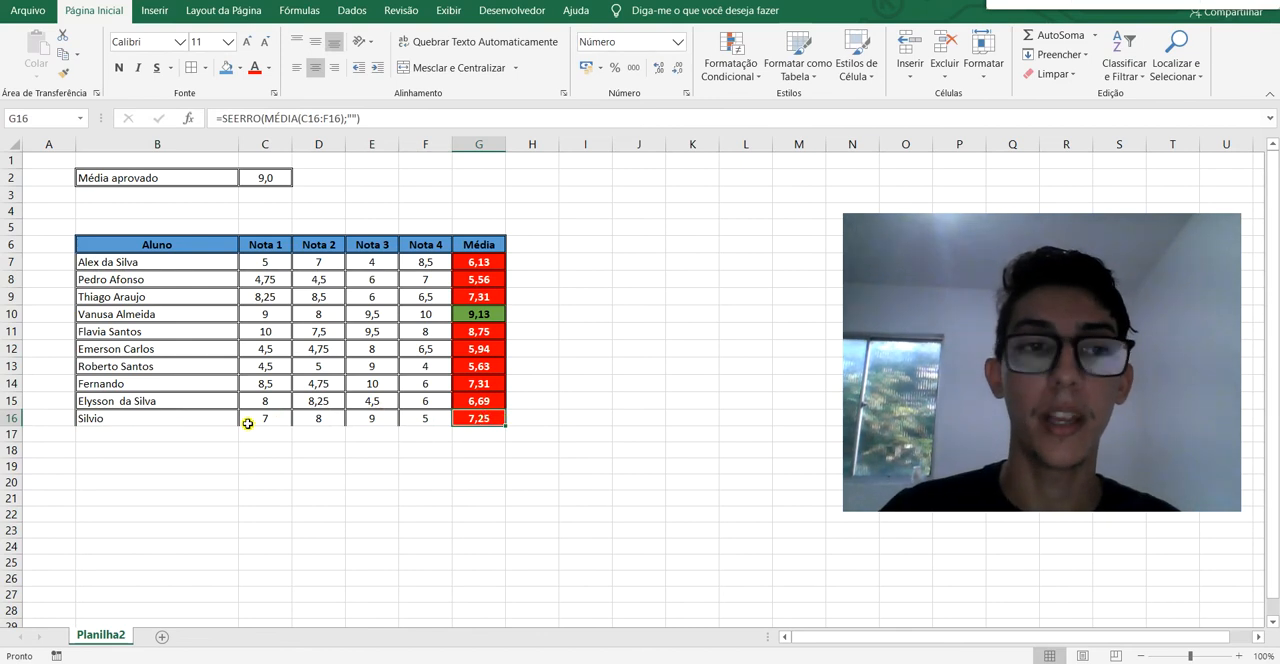
click(185, 418)
click(430, 418)
click(483, 417)
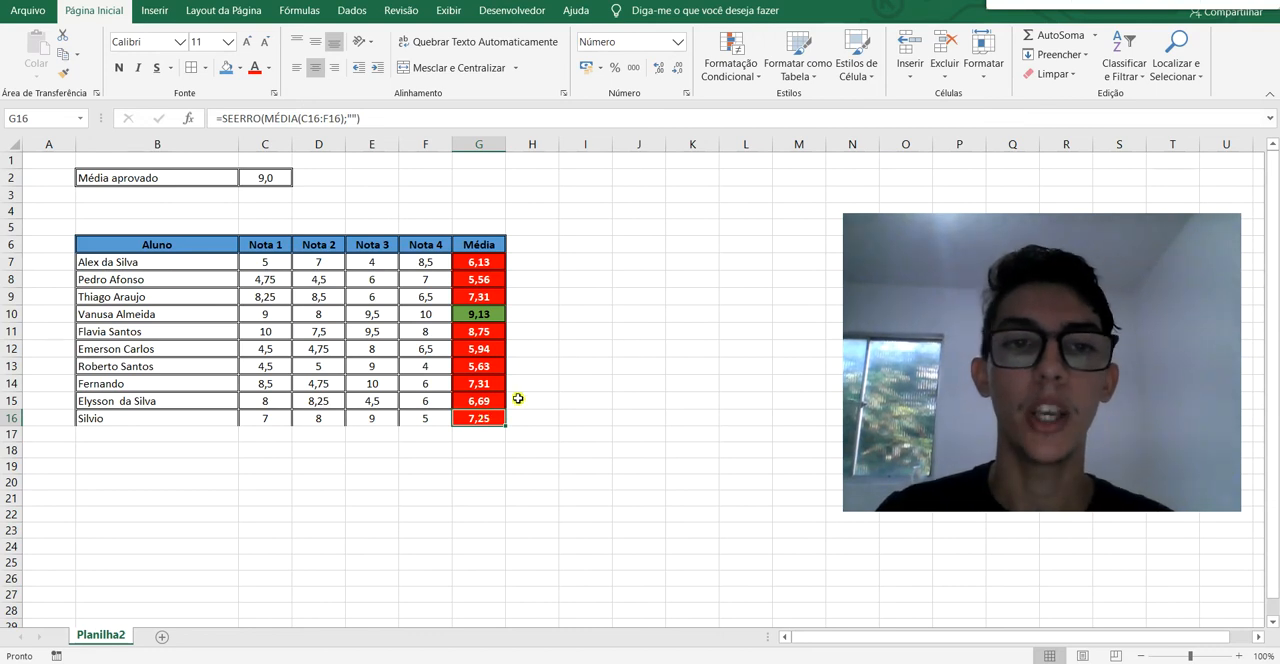
click(485, 297)
click(482, 386)
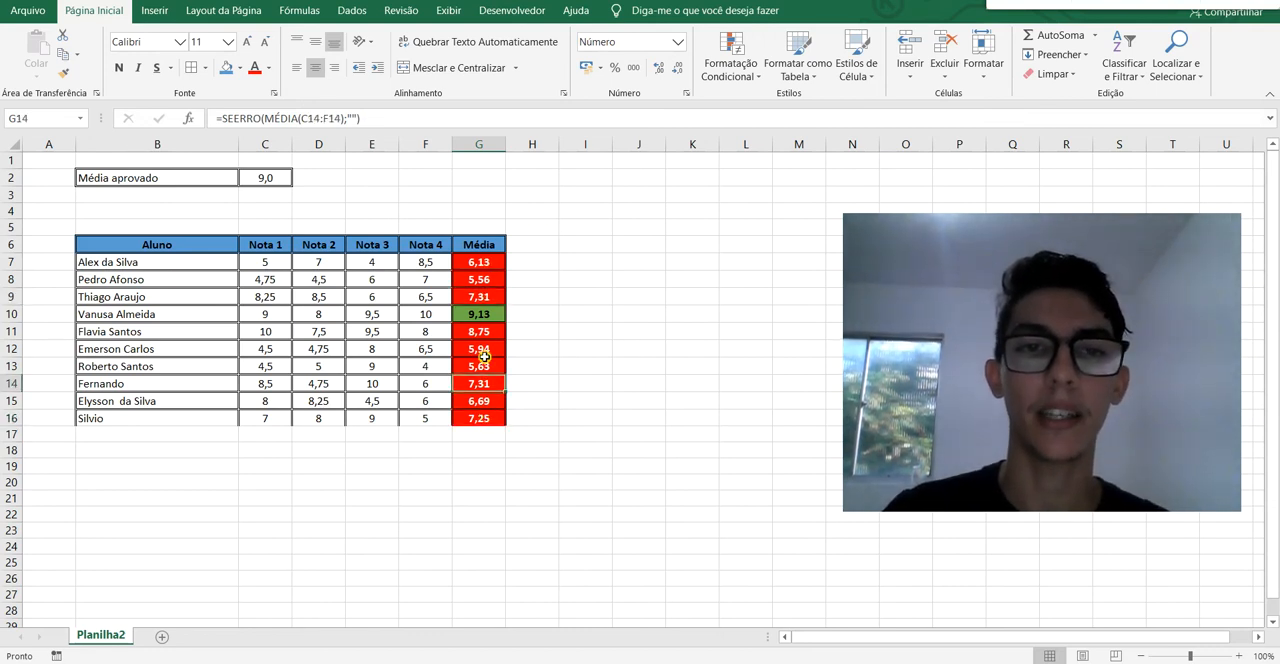
Open the conditional formatting rules manager and review the rules shown for "Seleção Atual".
click(757, 76)
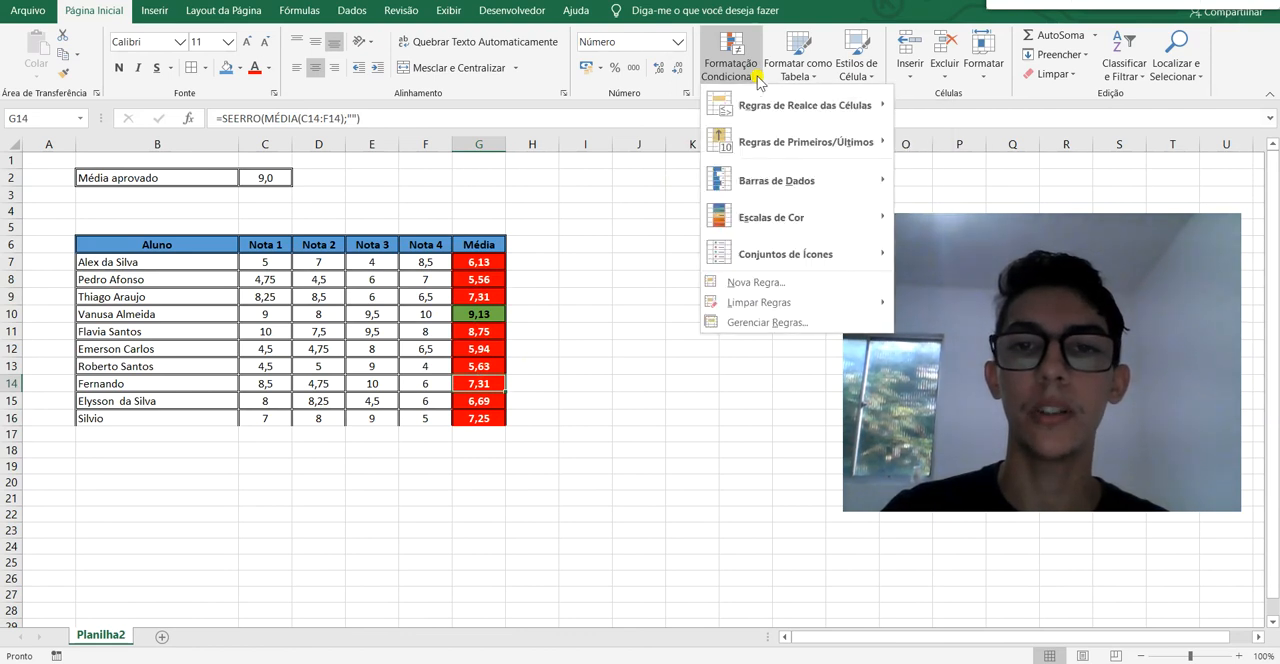
click(816, 323)
drag(628, 214, 525, 269)
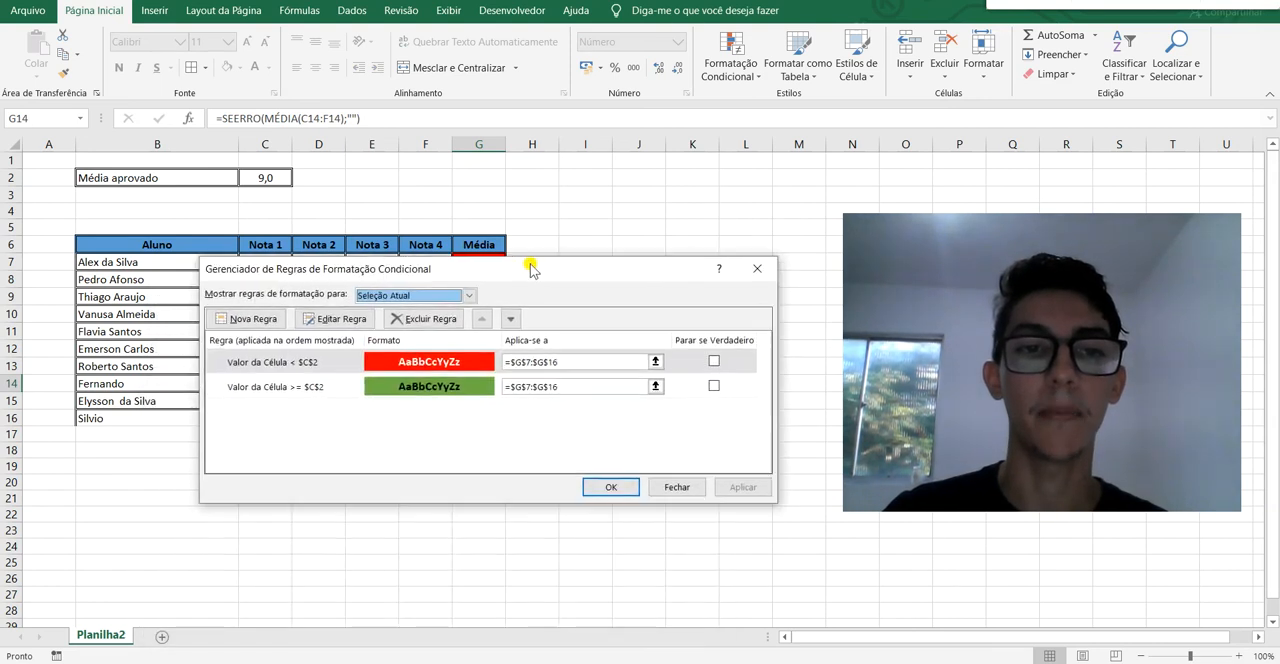
click(468, 296)
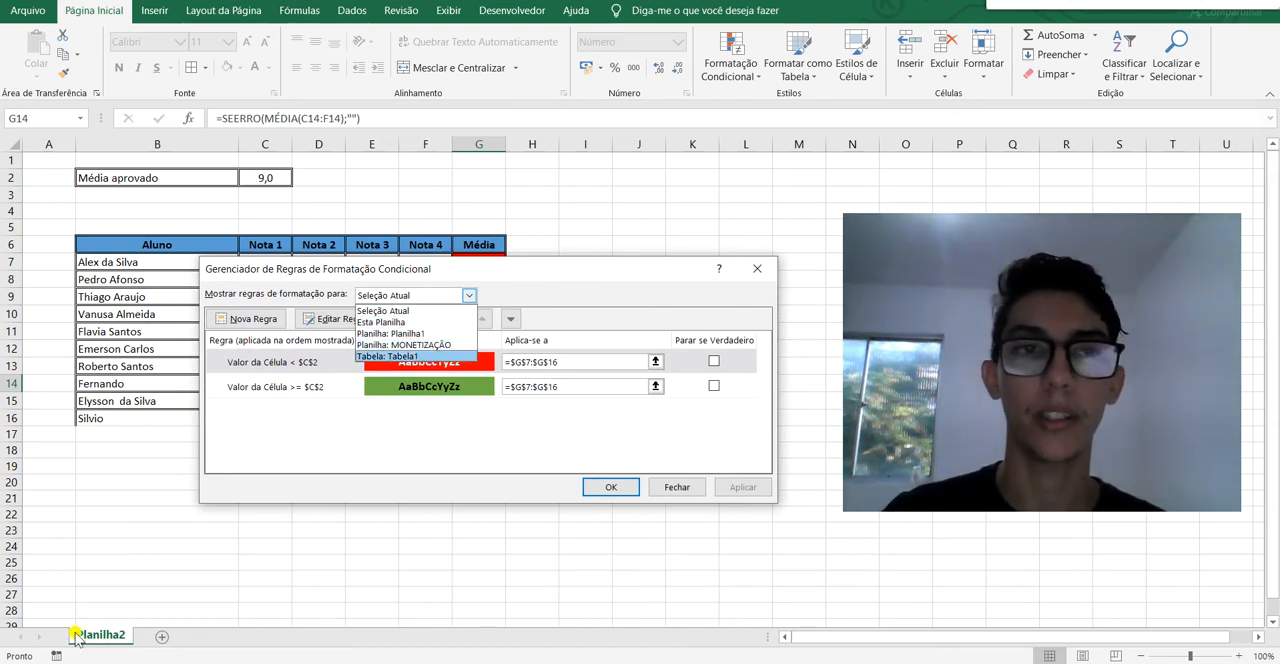
click(445, 311)
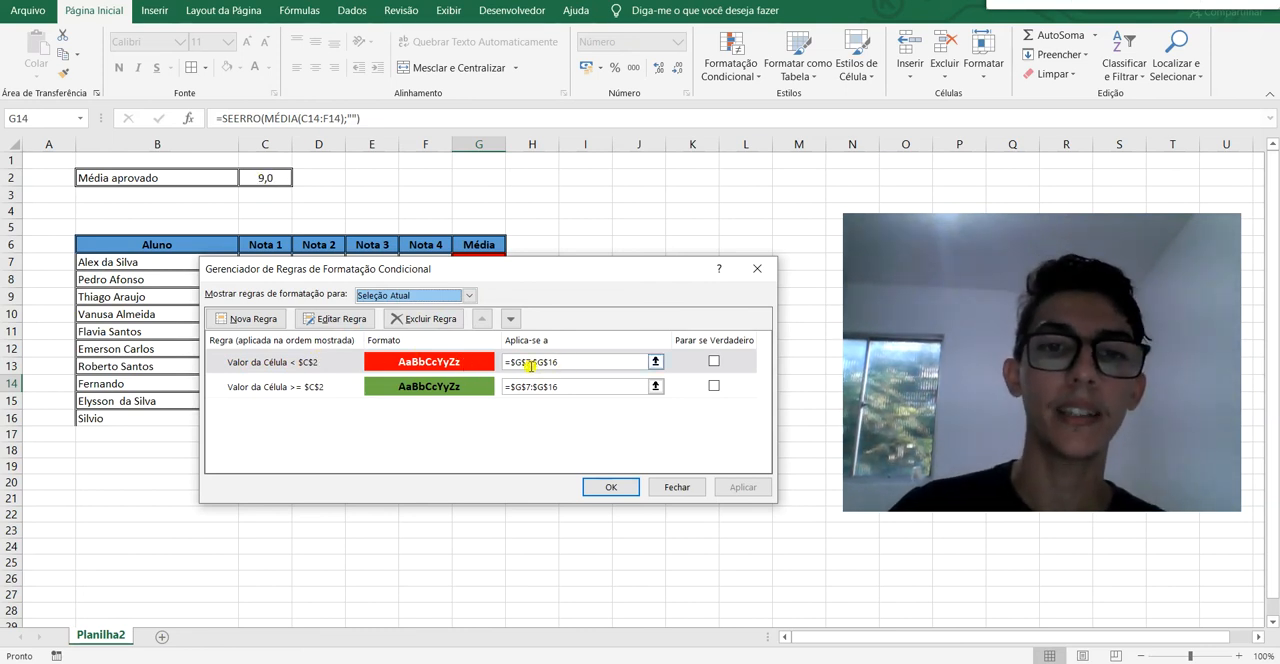
Try extending the red rule's applied range to =$G$7:$G$22, and close the rules manager without applying it.
click(657, 364)
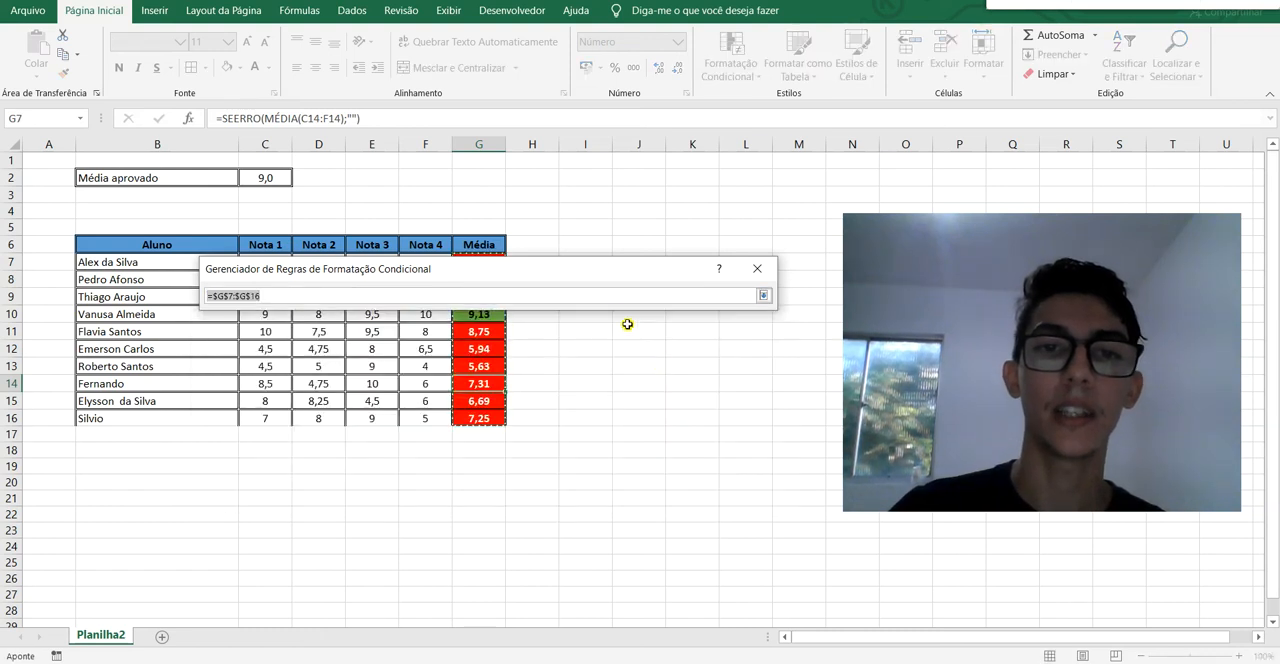
drag(623, 270, 658, 155)
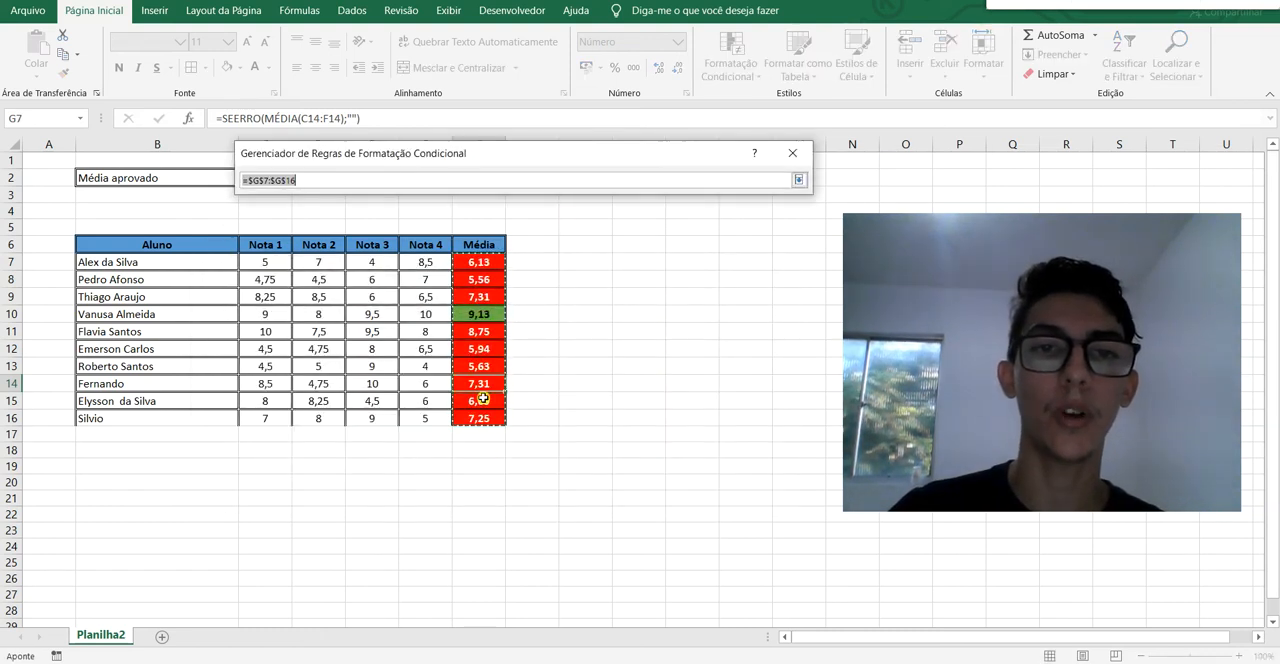
drag(478, 263, 490, 517)
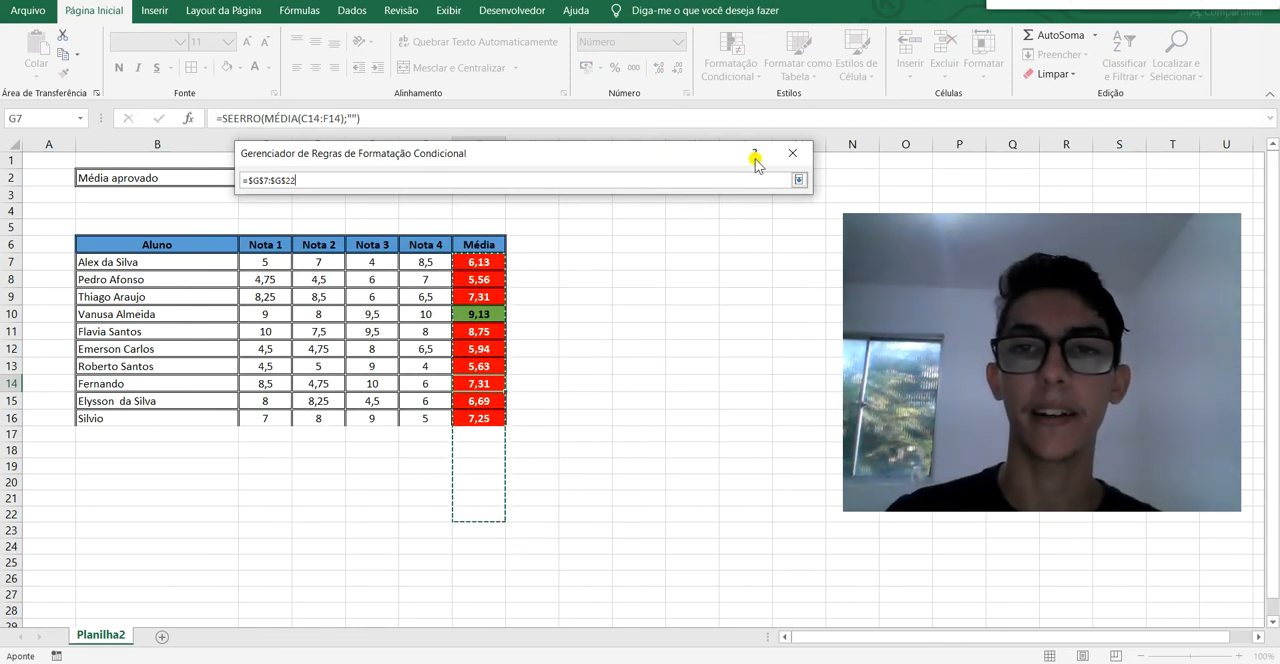
click(799, 180)
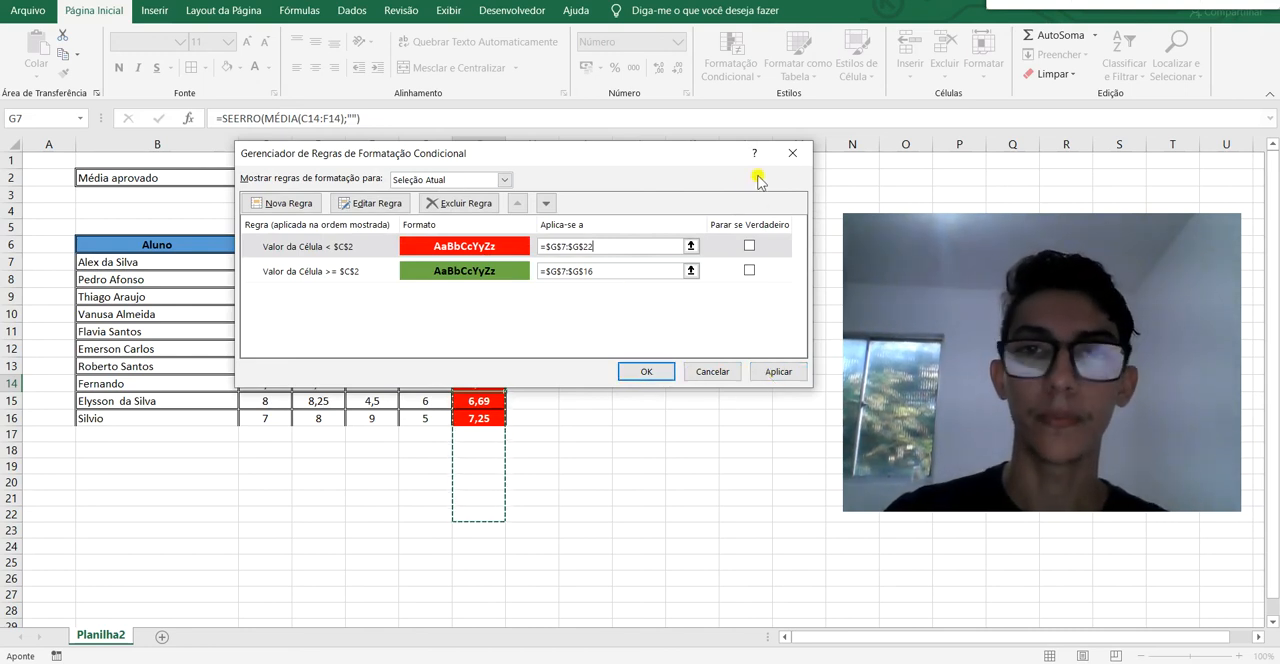
click(797, 154)
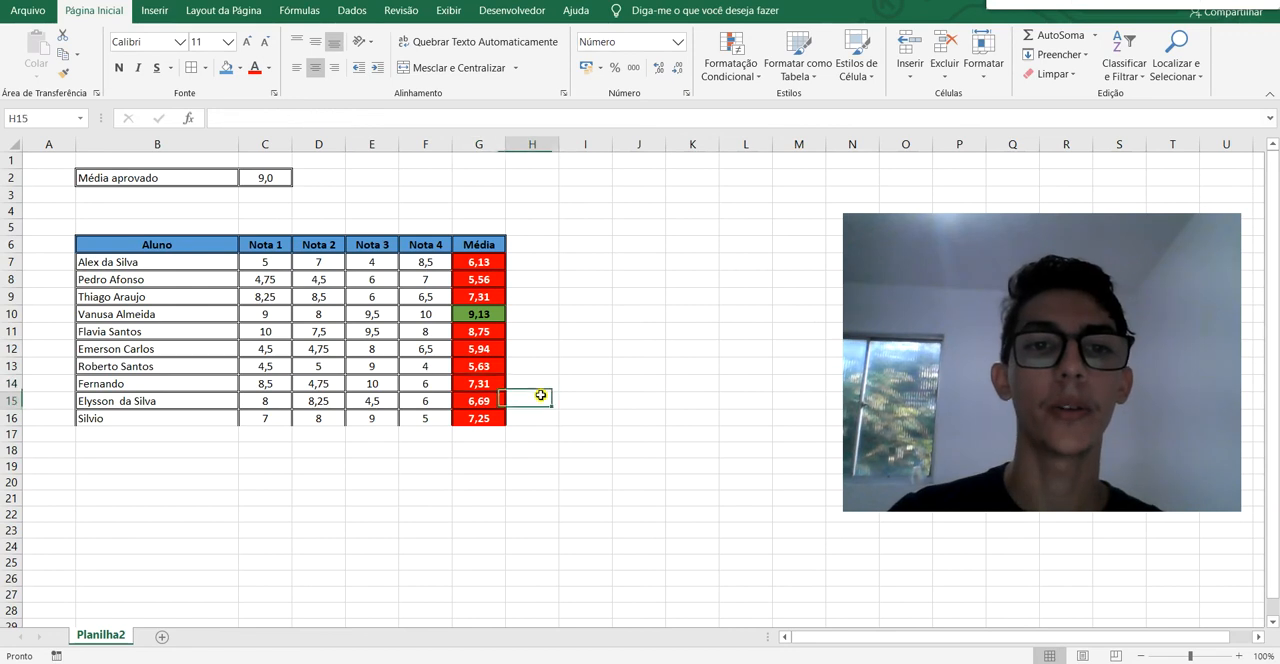
click(669, 380)
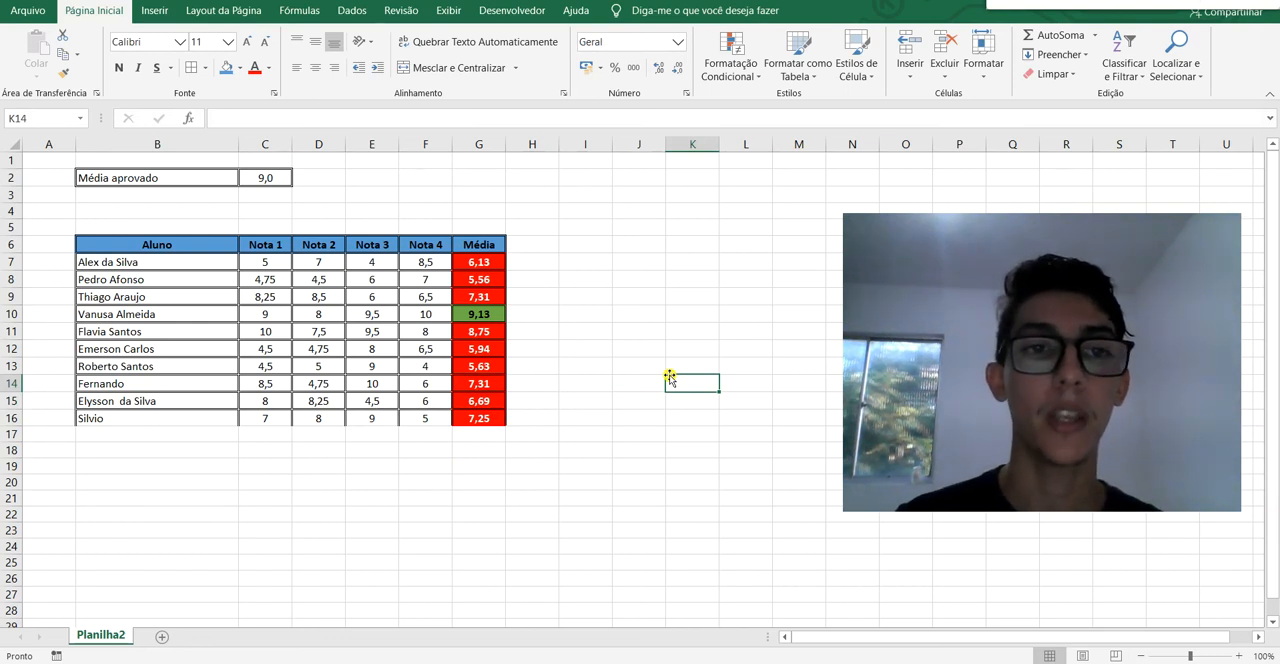
Start a new conditional formatting rule of type "Formatar apenas células que contenham" for the grades in C7:F16.
drag(265, 254, 428, 418)
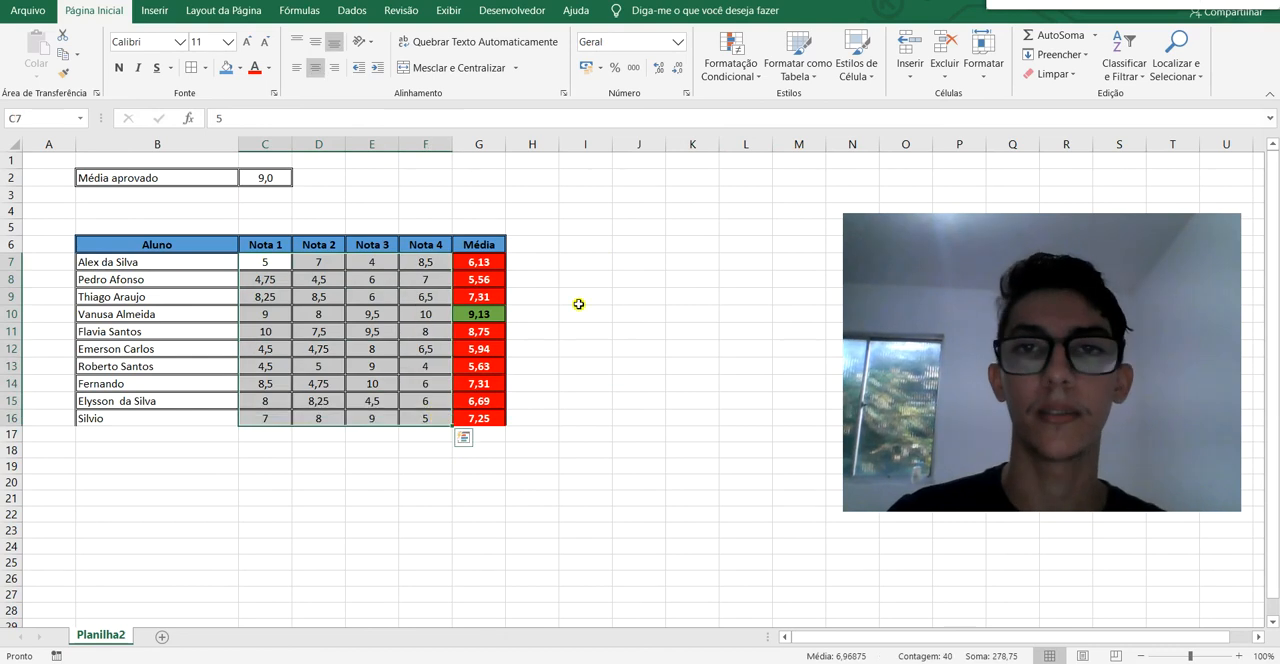
click(735, 72)
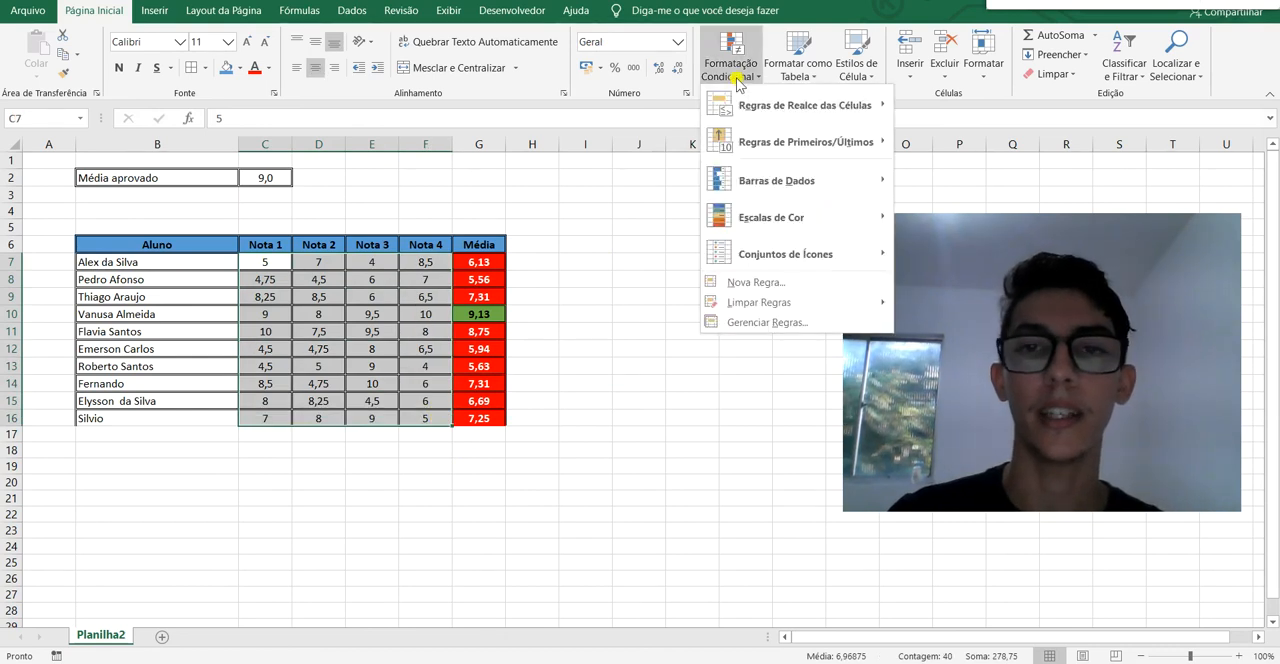
click(786, 284)
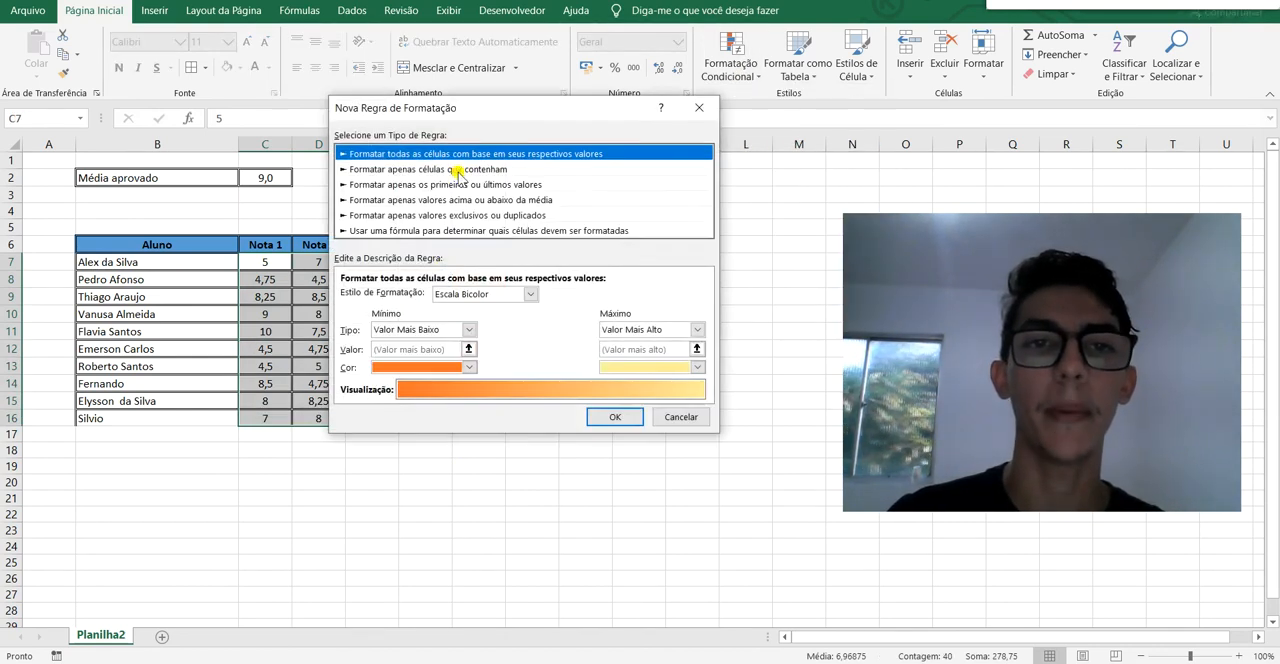
click(457, 172)
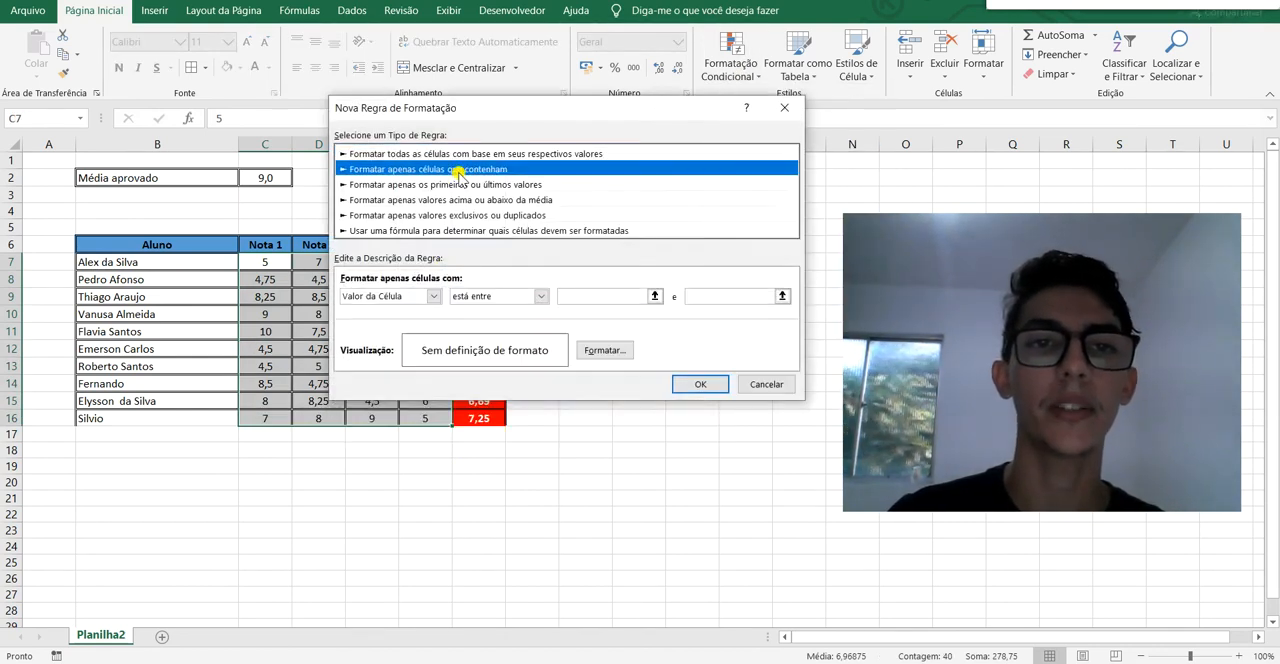
Set the rule condition to "Valor da Célula" "é maior ou igual a" with a reference to the passing average, =$C$2.
click(433, 297)
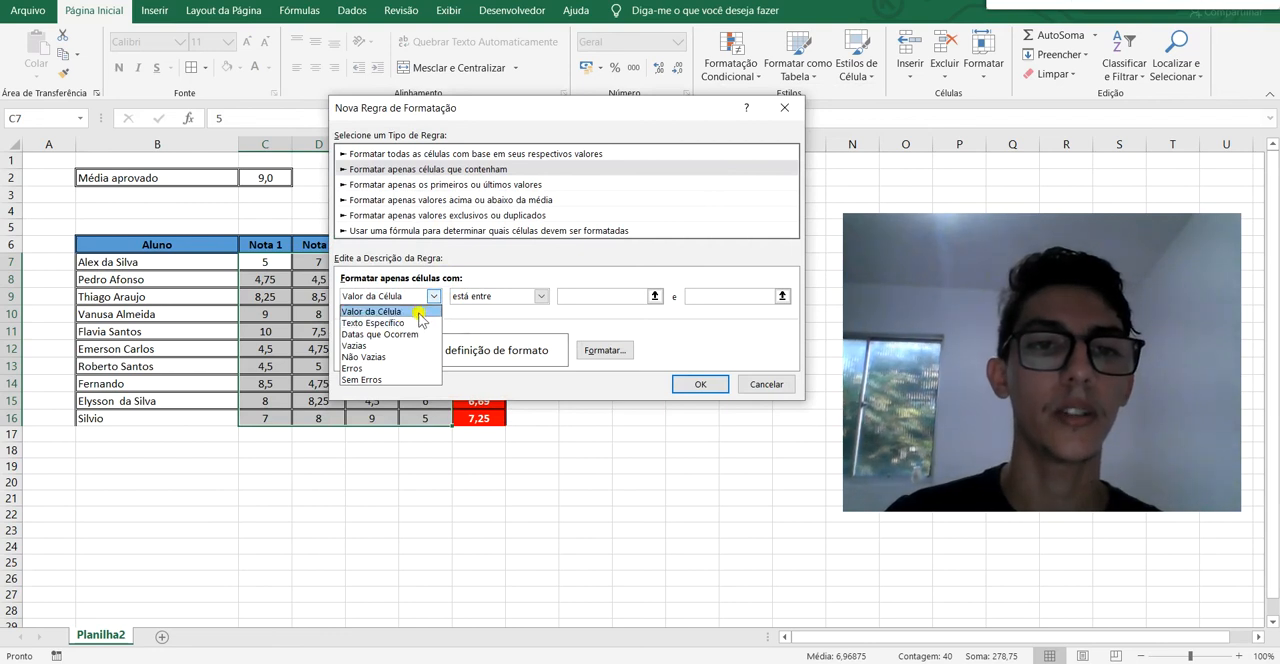
click(372, 311)
click(517, 298)
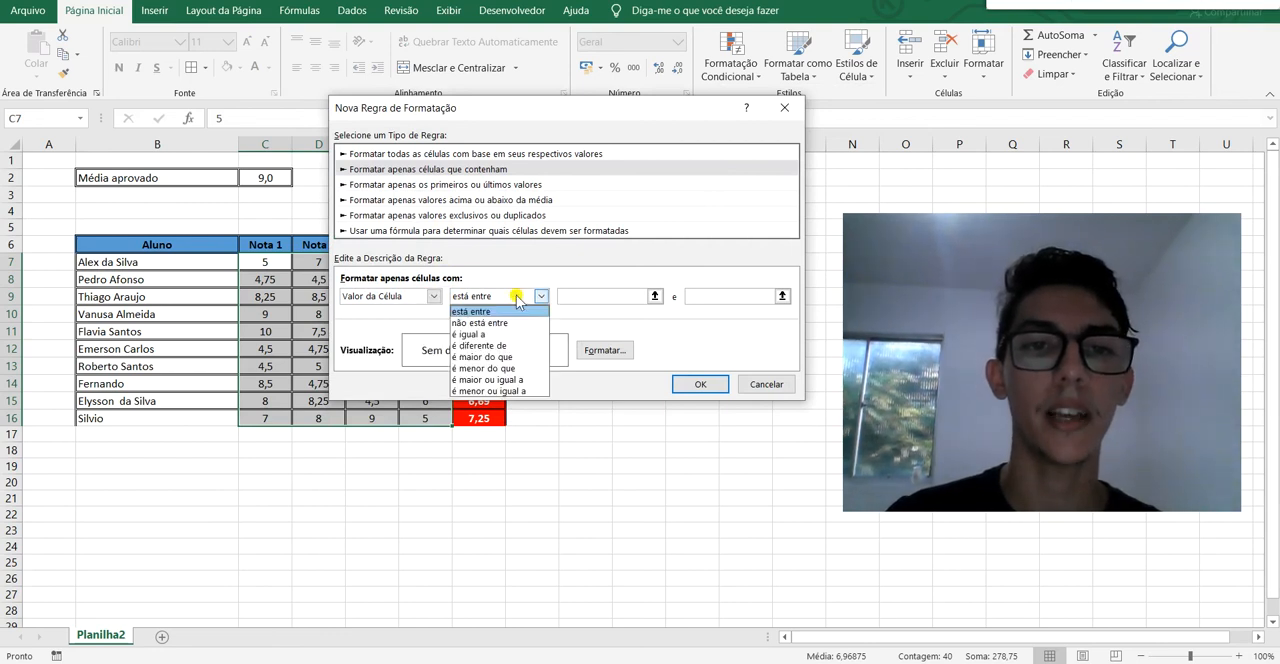
click(529, 381)
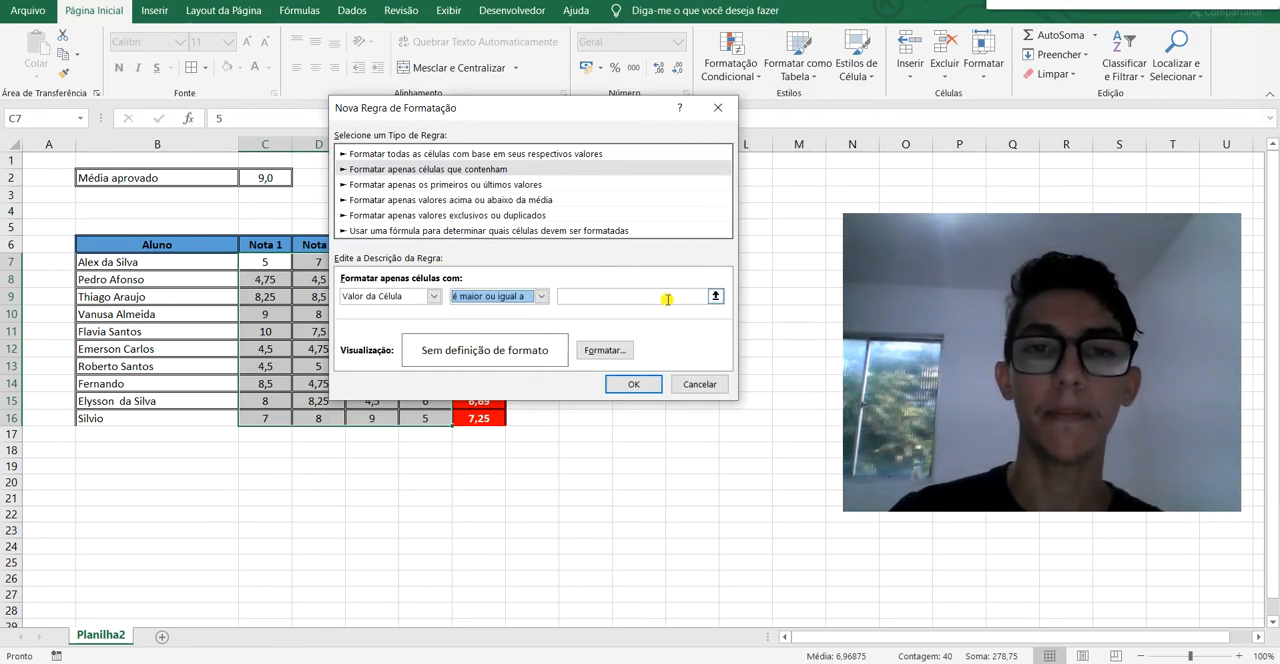
click(720, 297)
click(273, 178)
click(724, 134)
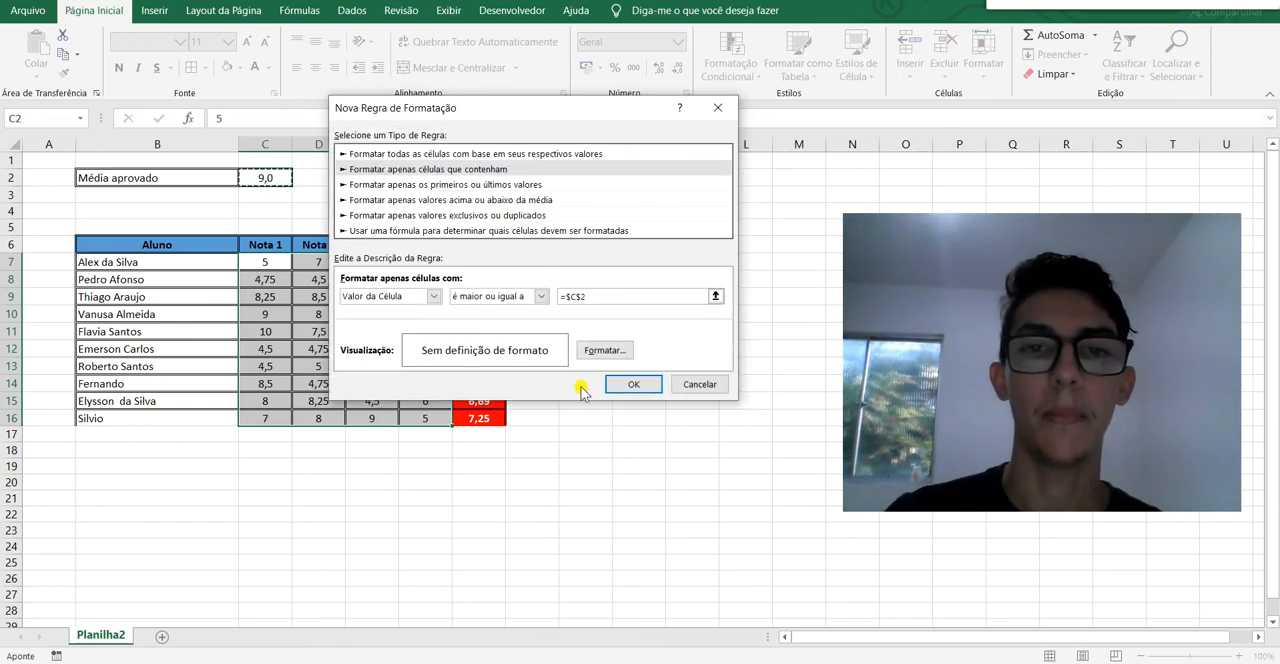
Format the rule with a blue fill and apply it to the grades.
click(606, 351)
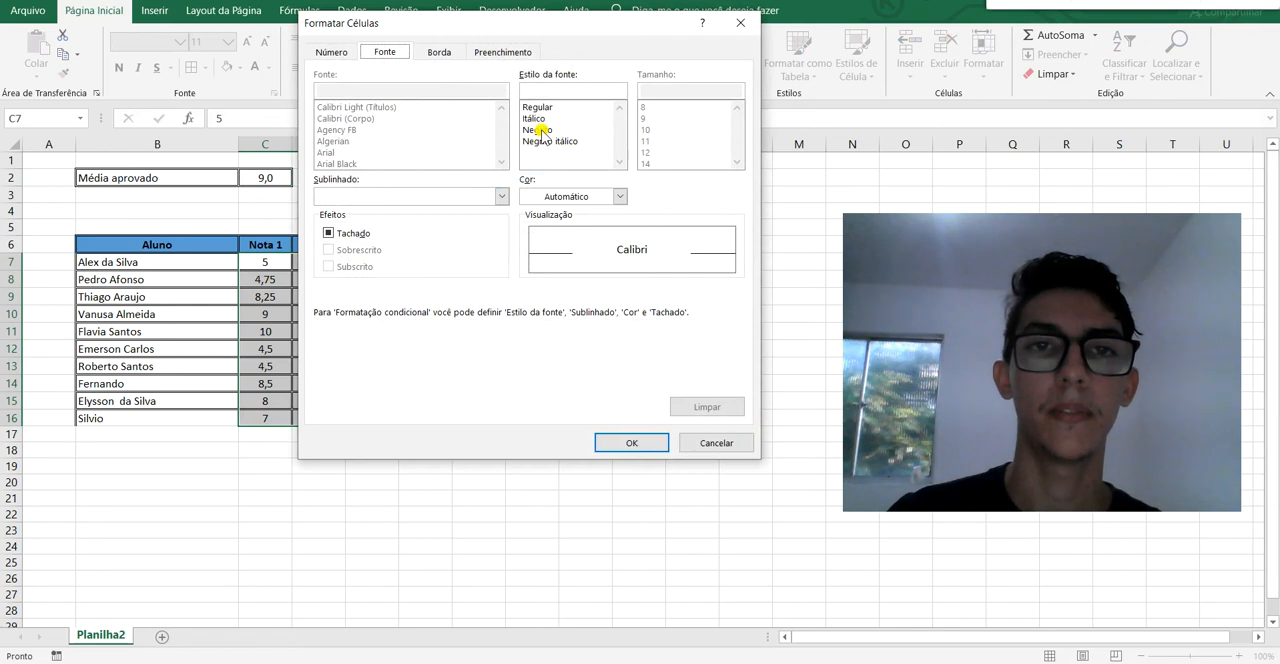
click(516, 50)
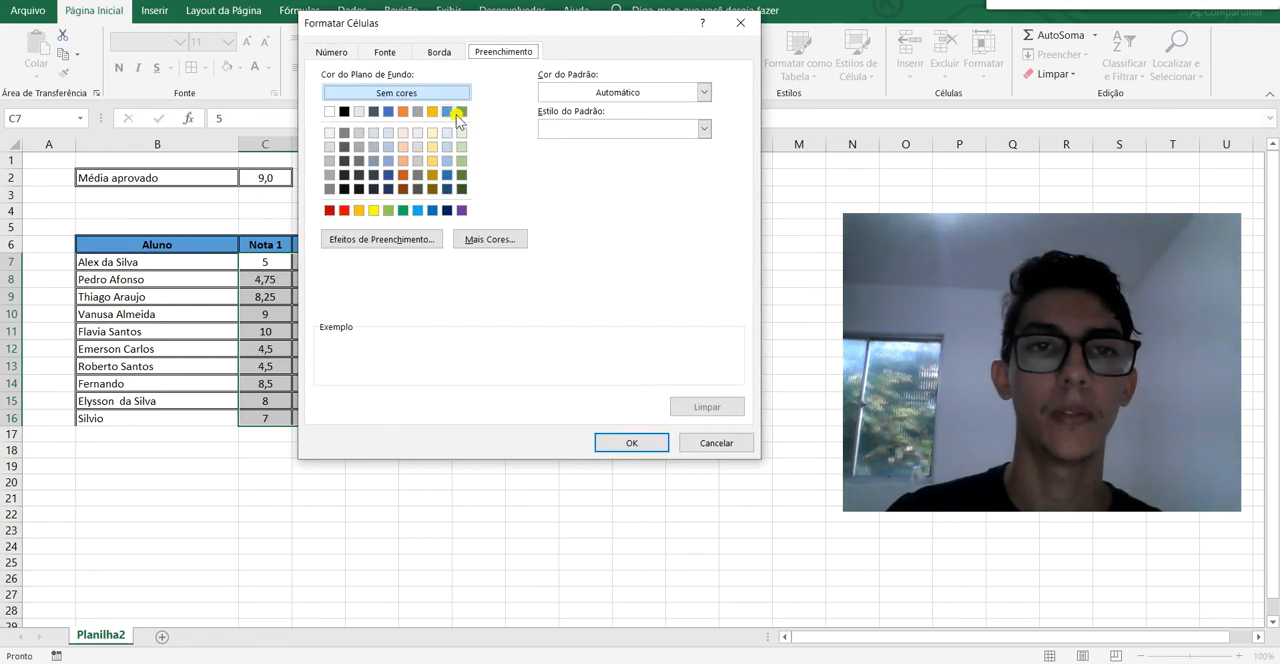
click(449, 112)
click(612, 443)
drag(580, 125, 582, 313)
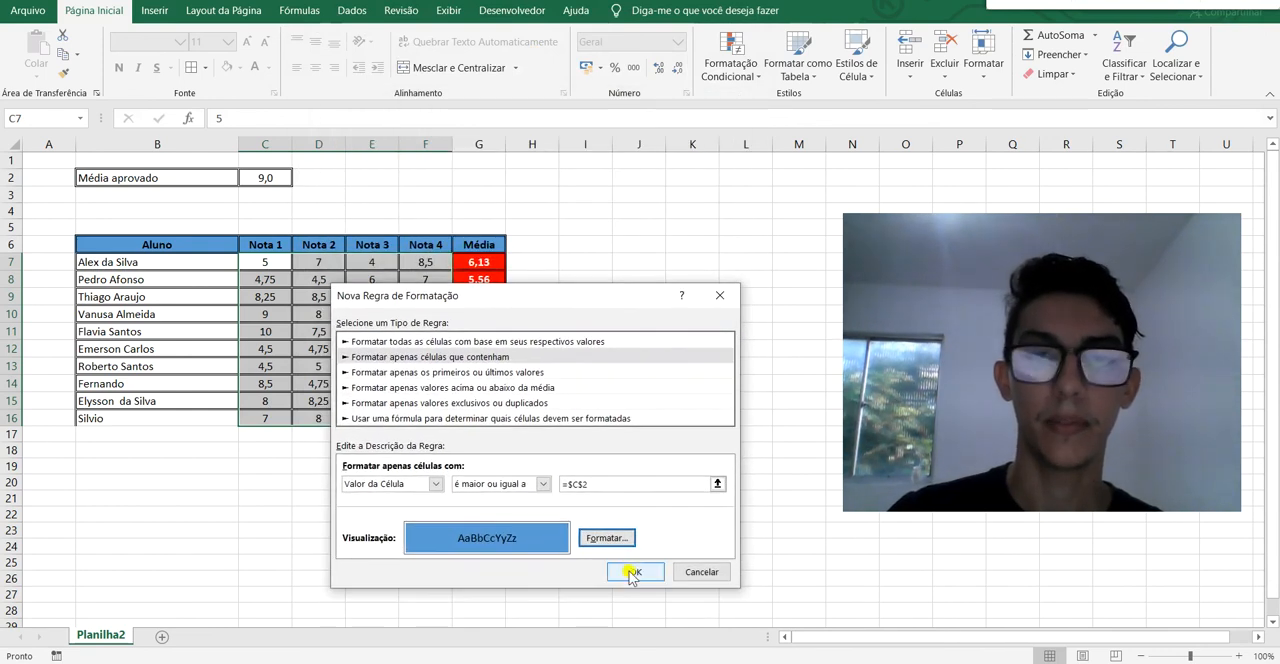
click(632, 572)
click(580, 280)
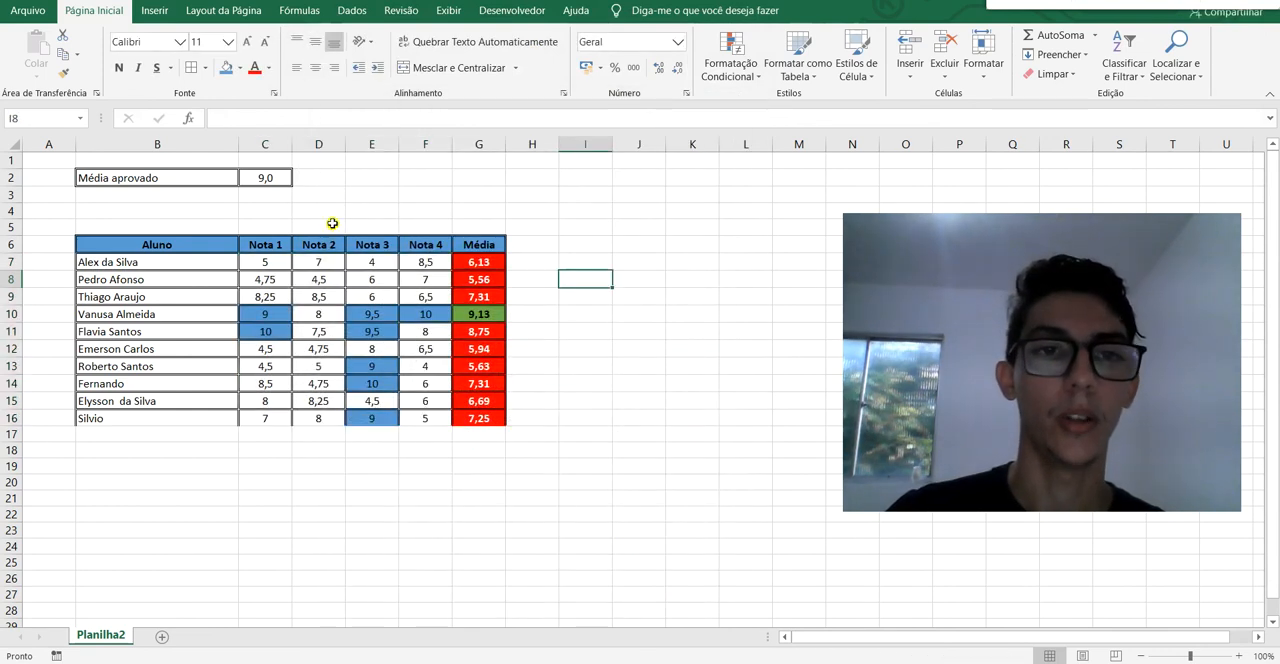
Set the passing average in C2 to 7.
click(264, 178)
text(7)
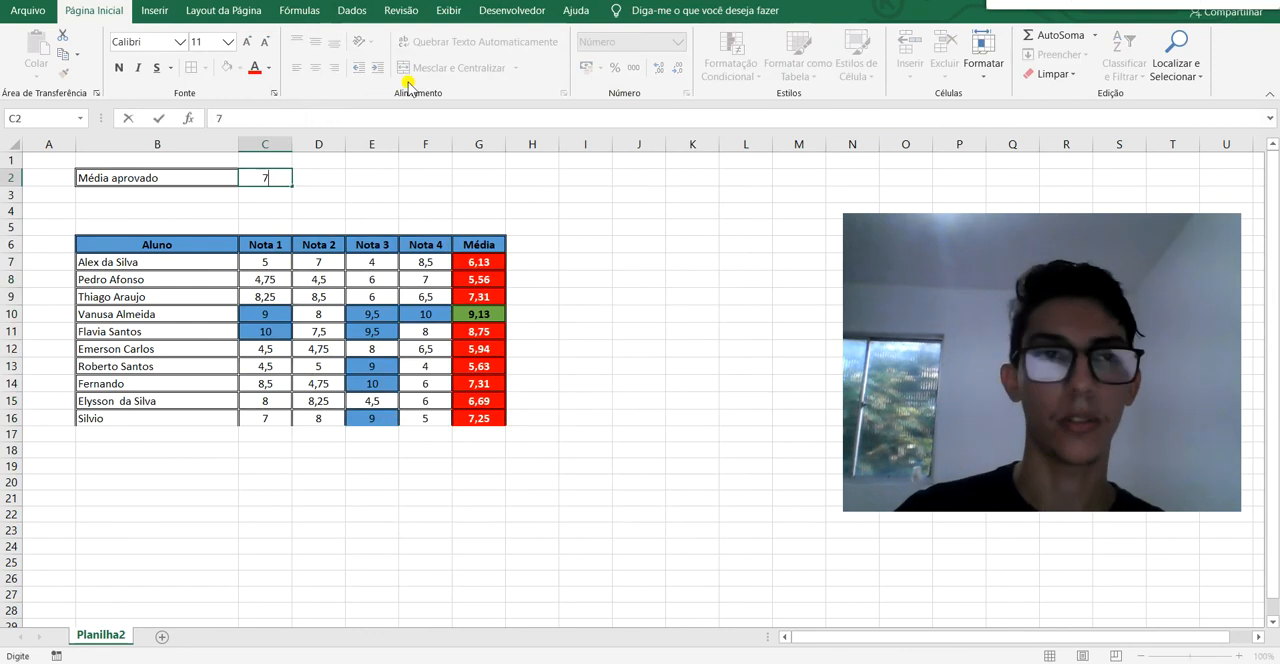
key(Return)
click(660, 318)
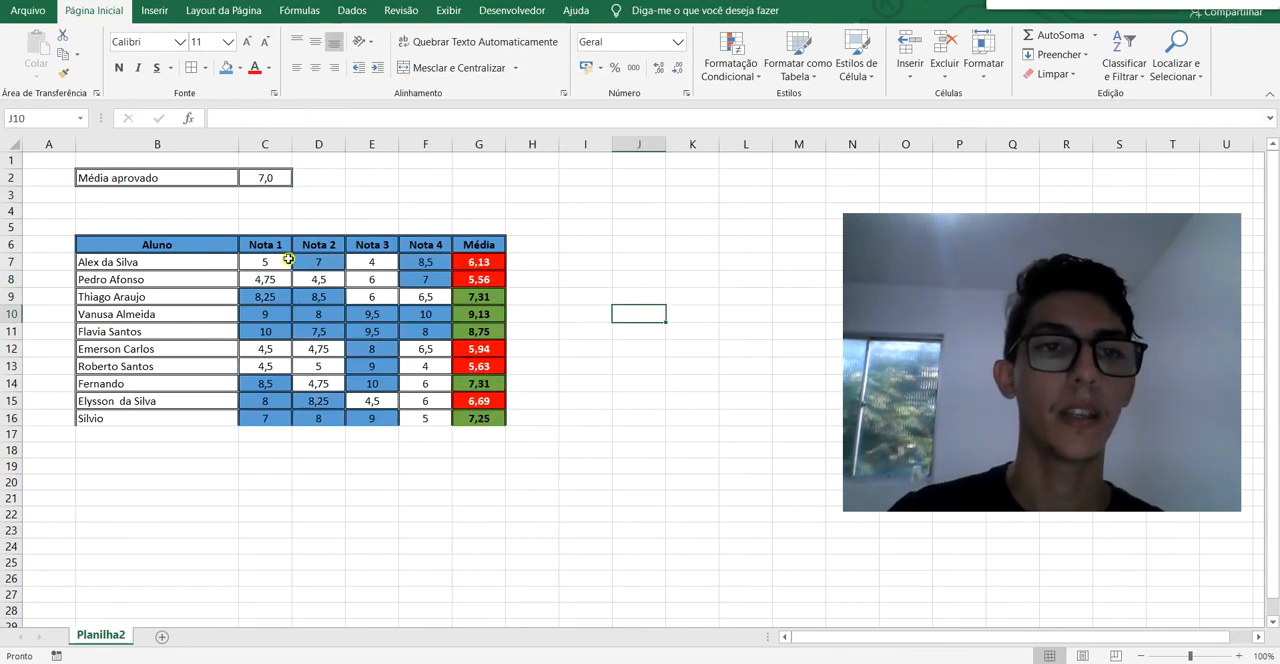
Start a second rule of type "Formatar apenas células que contenham" for the same grades, C7:F16.
drag(265, 260, 425, 418)
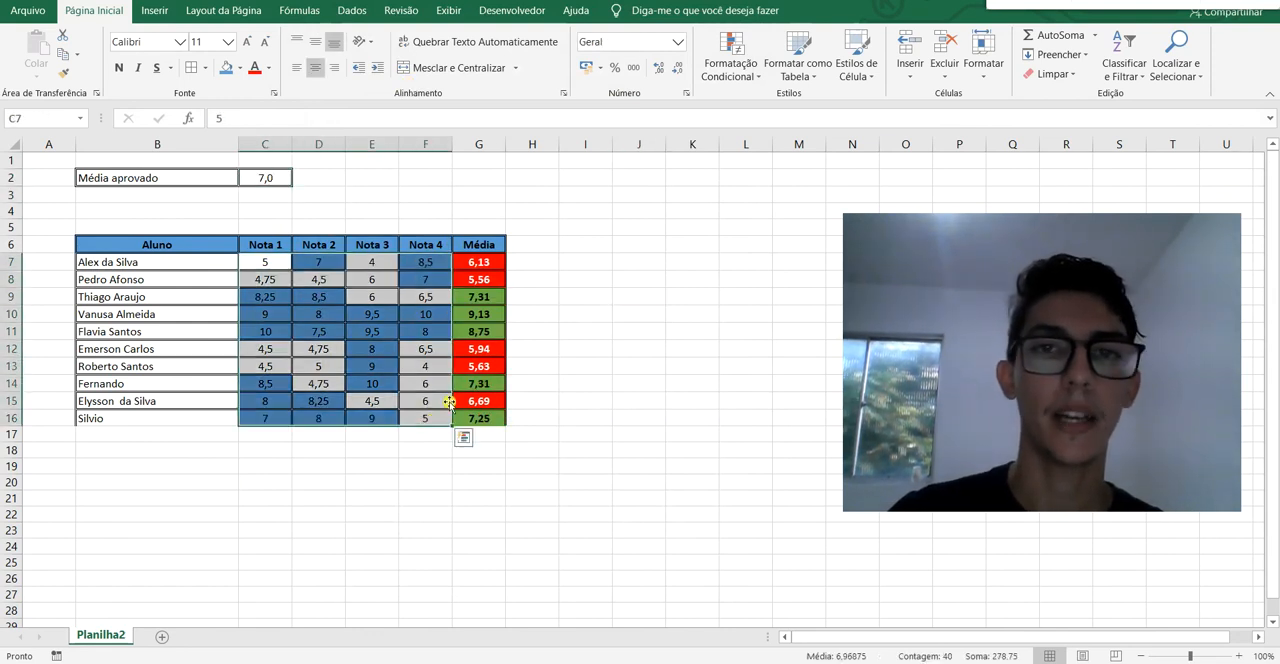
click(730, 65)
click(756, 282)
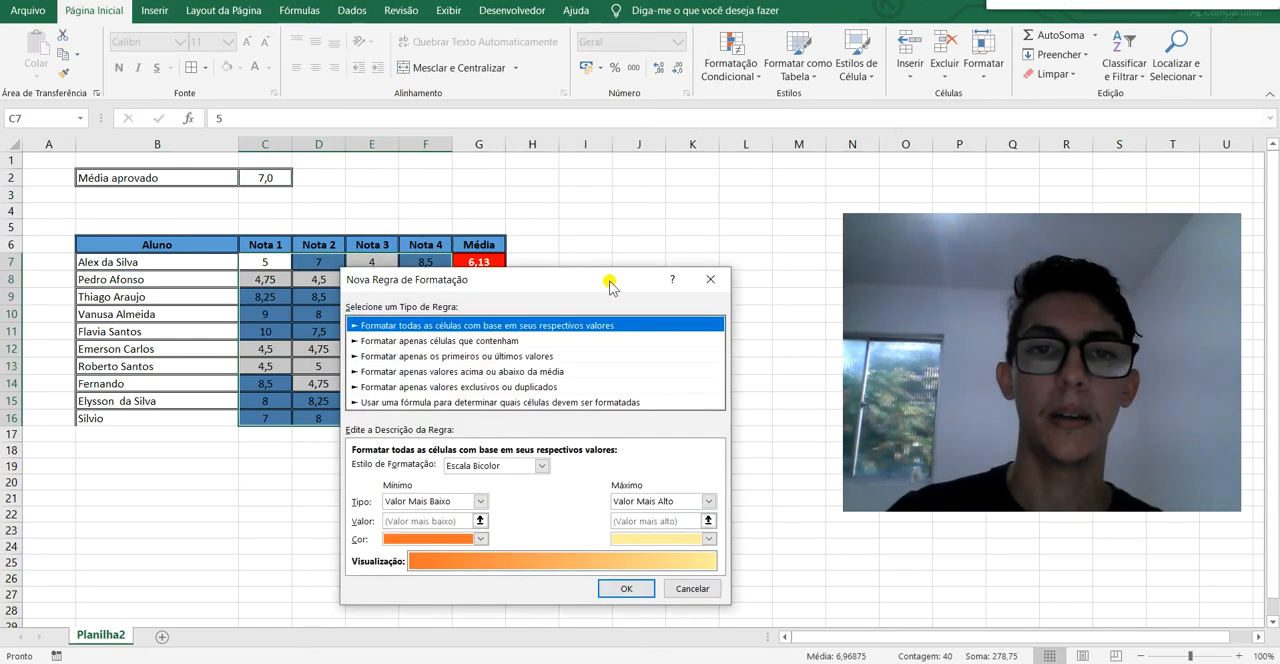
drag(607, 274, 650, 190)
click(550, 248)
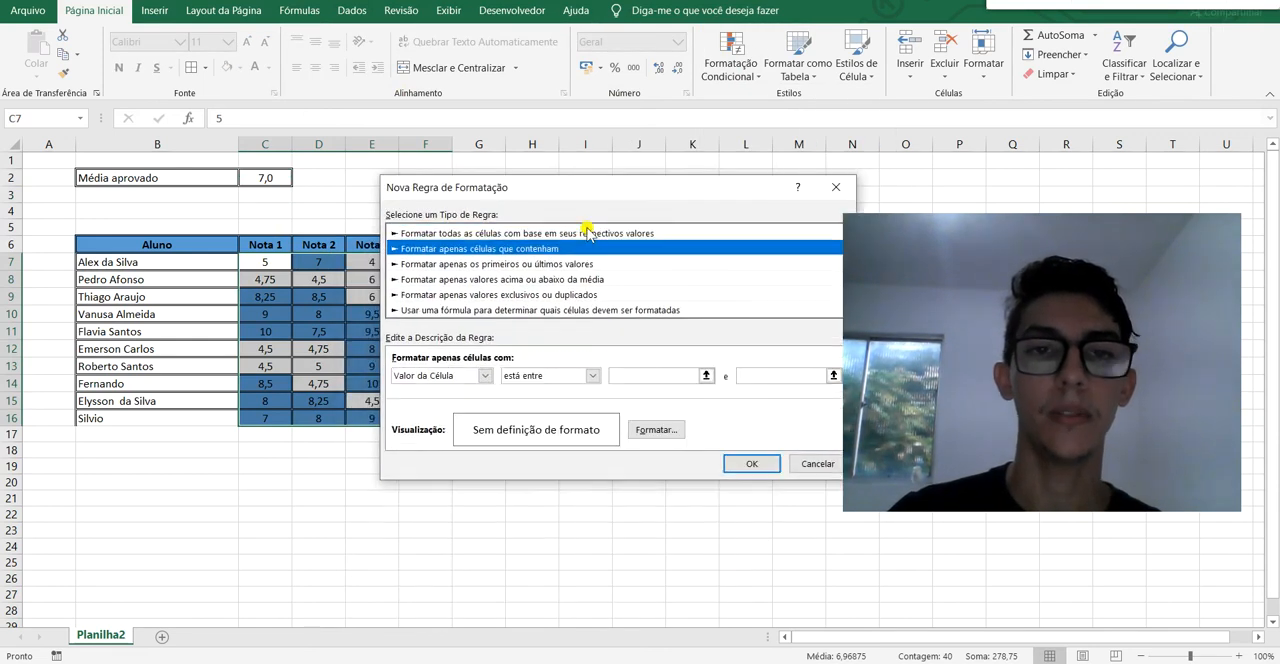
Set the second rule's condition to "Valor da Célula" "é menor do que" with a reference to the passing average, =$C$2.
click(592, 375)
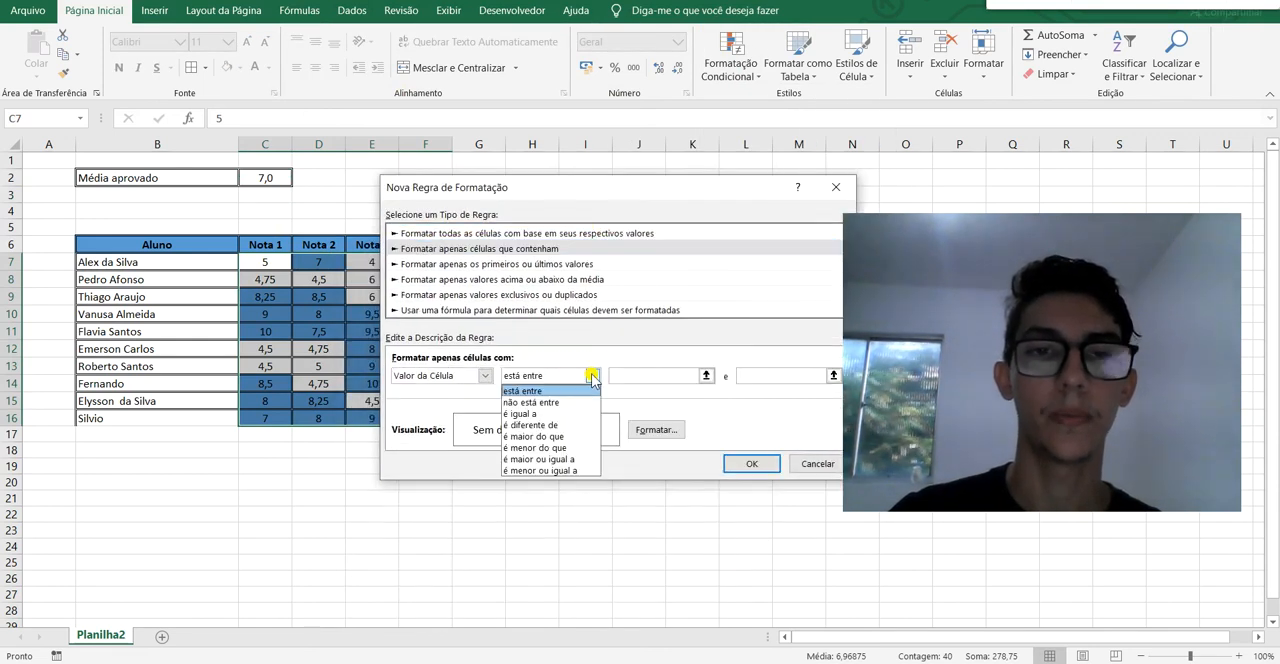
click(586, 450)
click(766, 375)
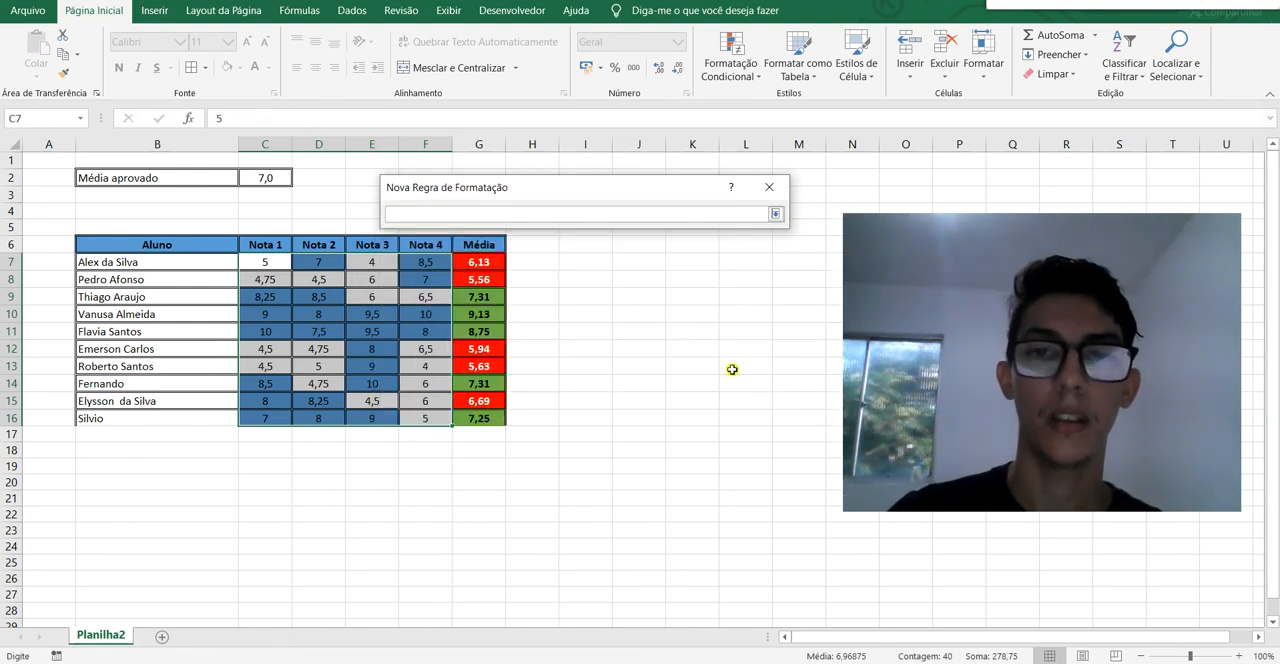
click(283, 181)
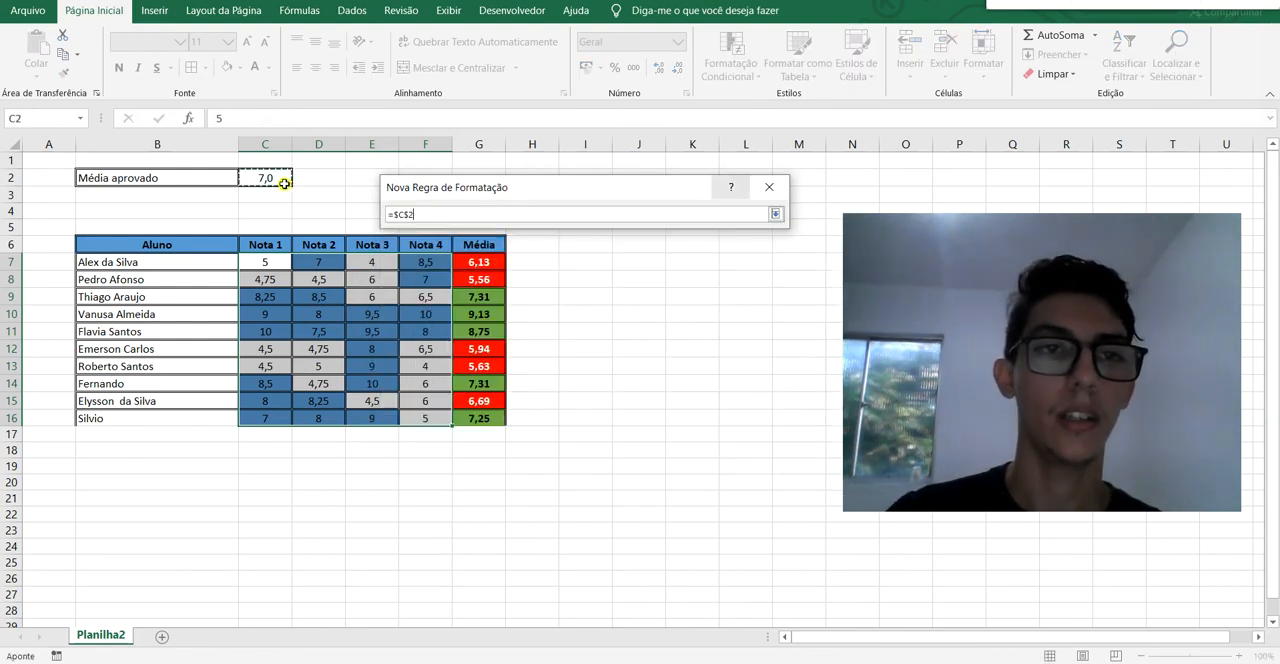
click(775, 214)
Give the below-average rule a gold fill and apply it to the grades.
click(656, 430)
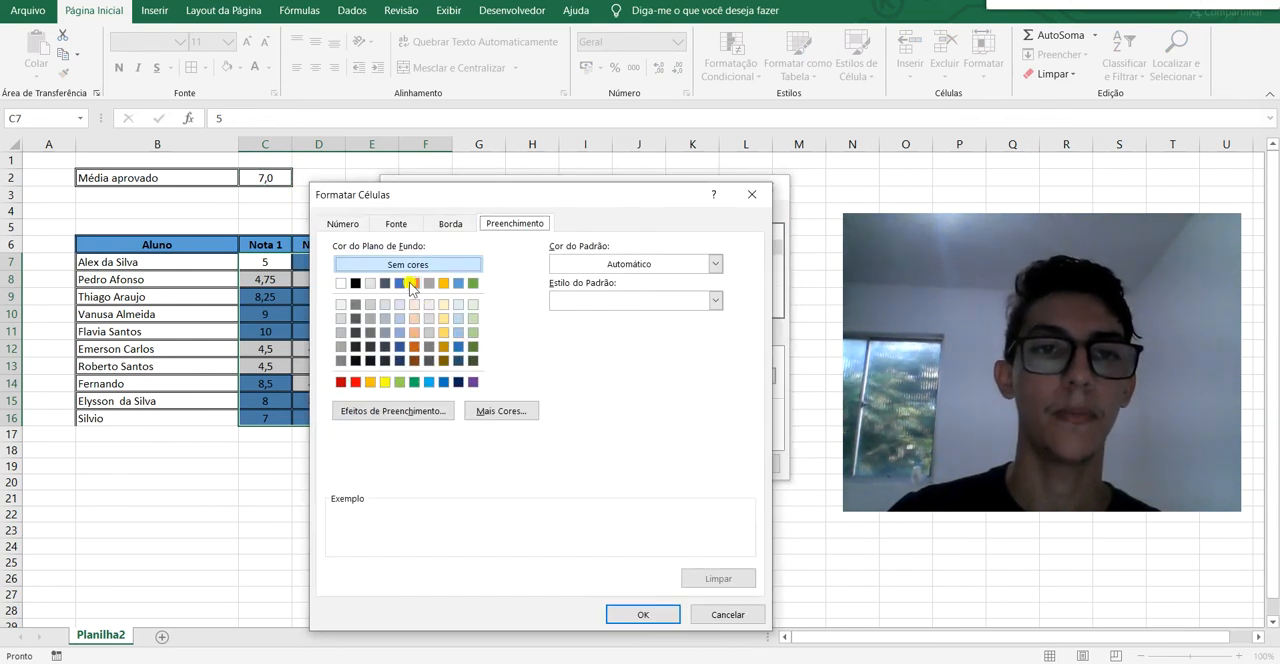
click(443, 284)
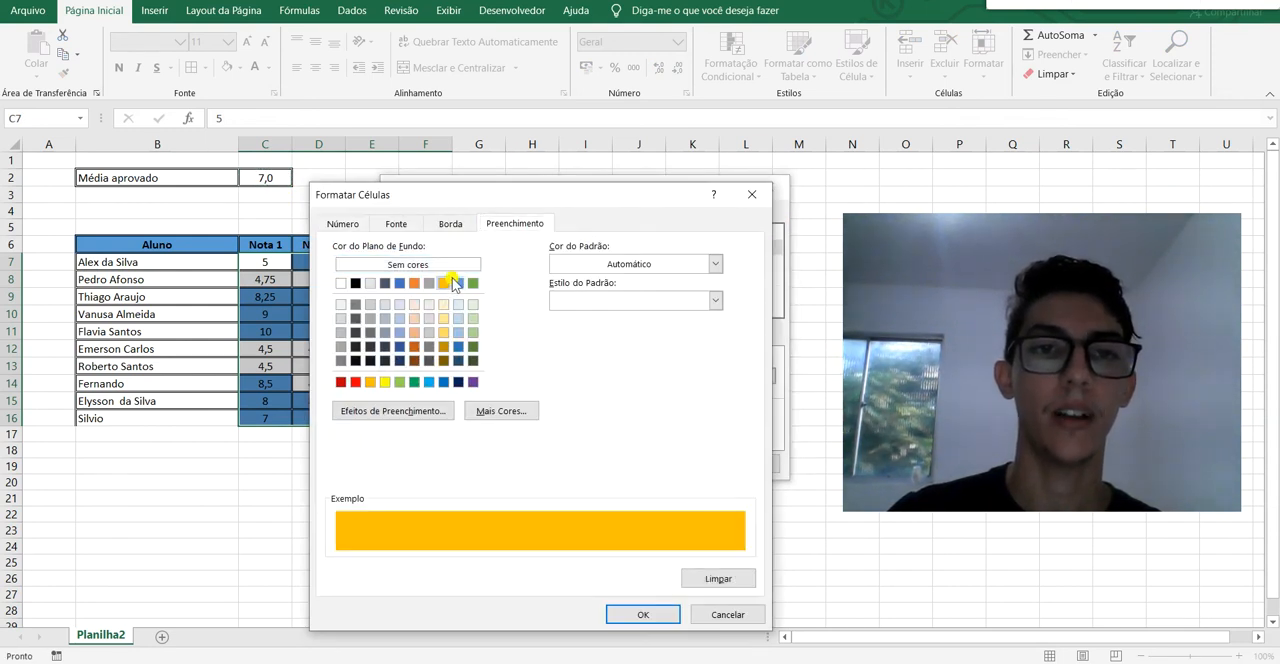
click(644, 614)
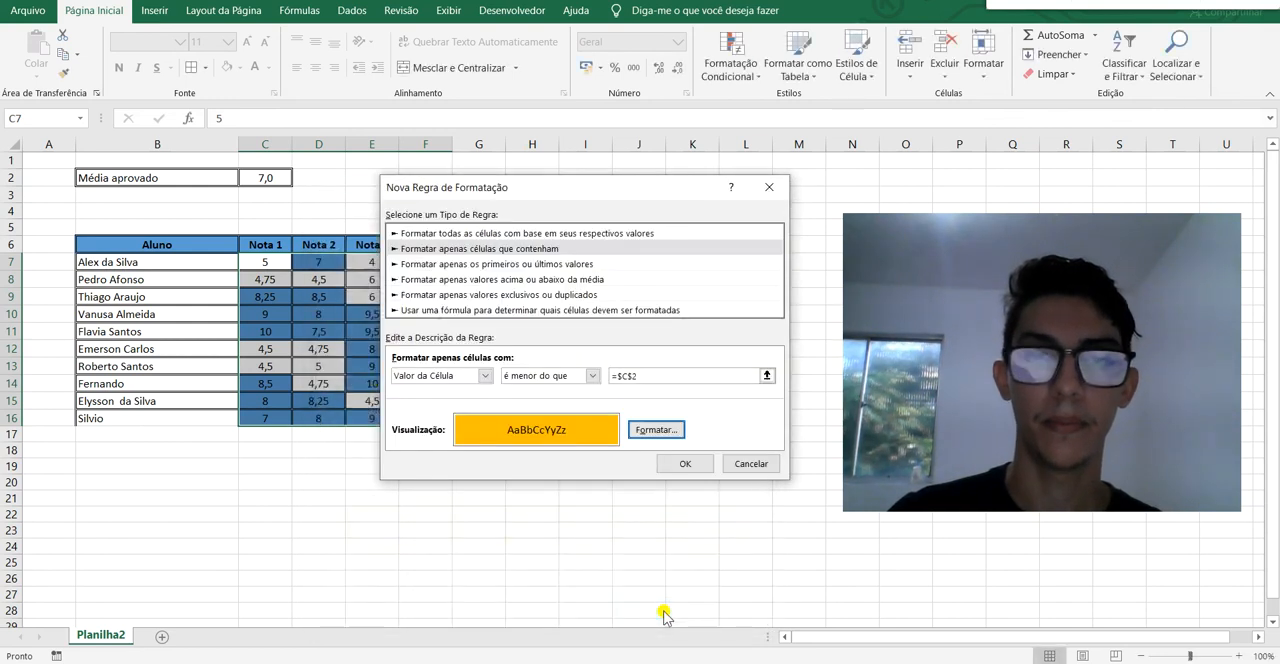
click(685, 464)
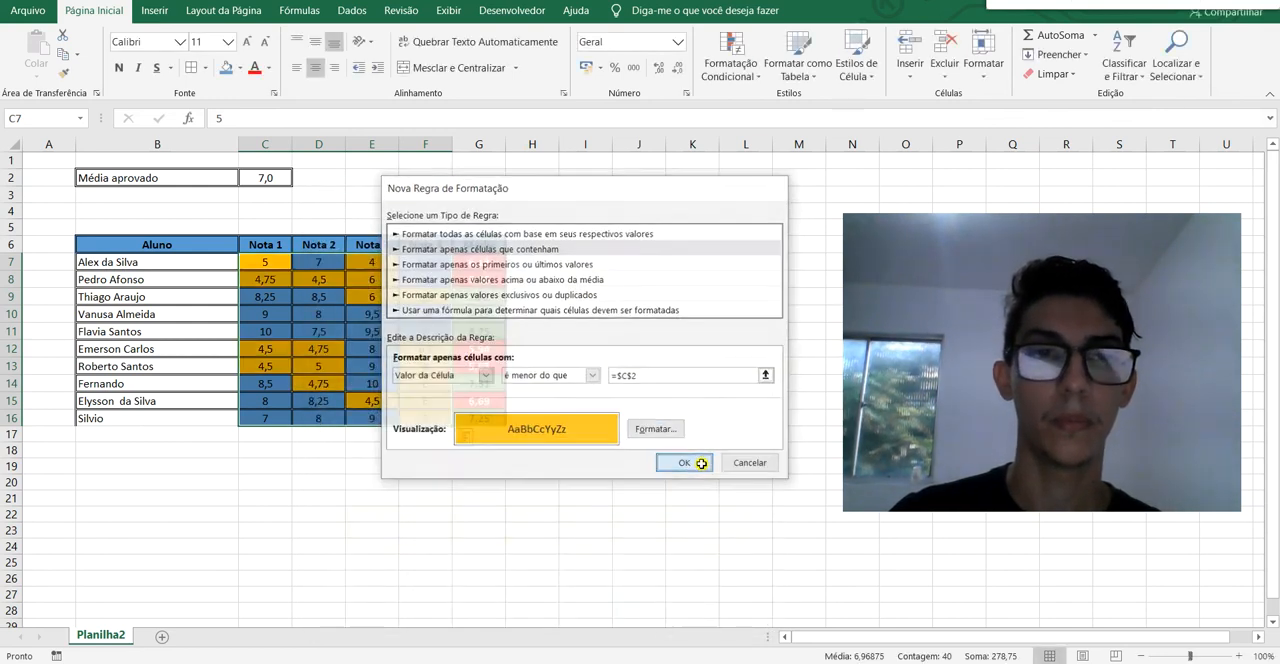
click(699, 435)
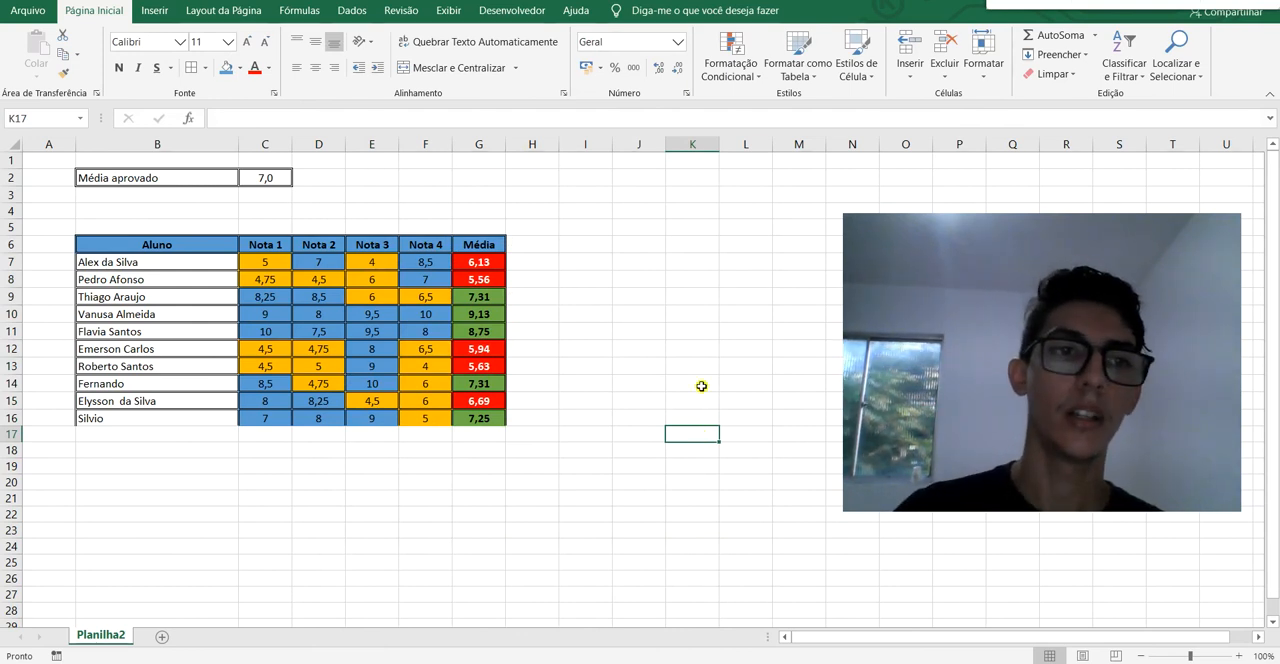
Examine the highlighted grades and averages of several students against the passing average.
click(170, 263)
click(270, 261)
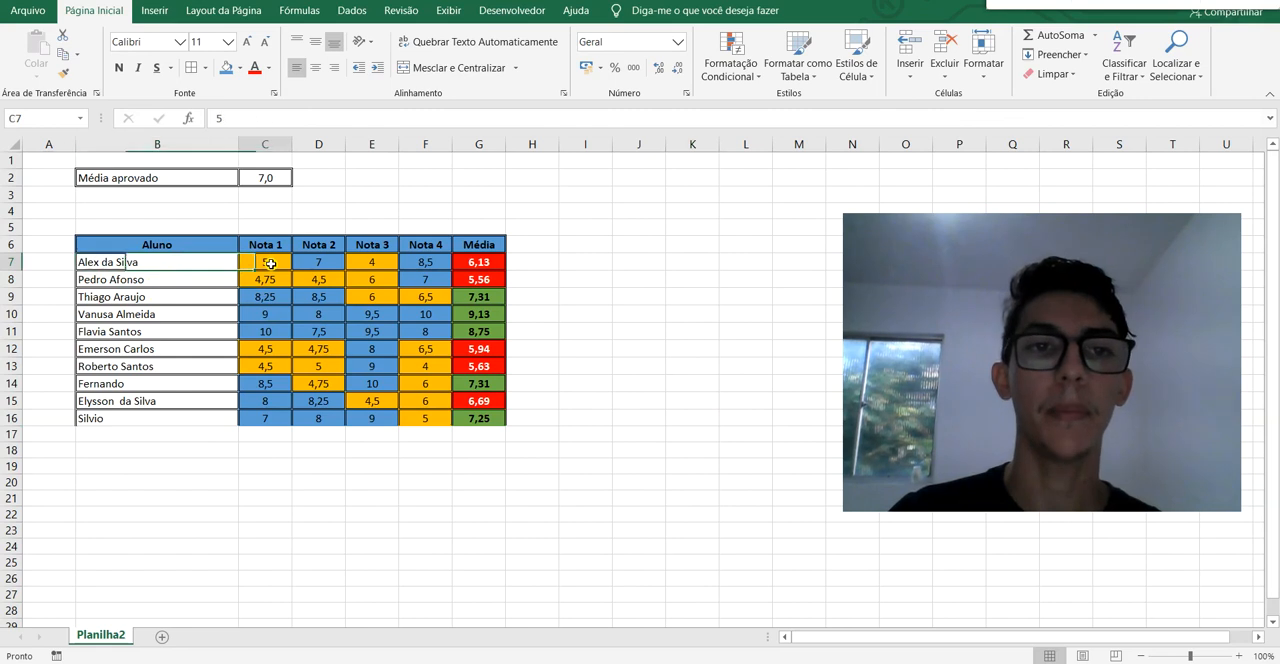
click(388, 271)
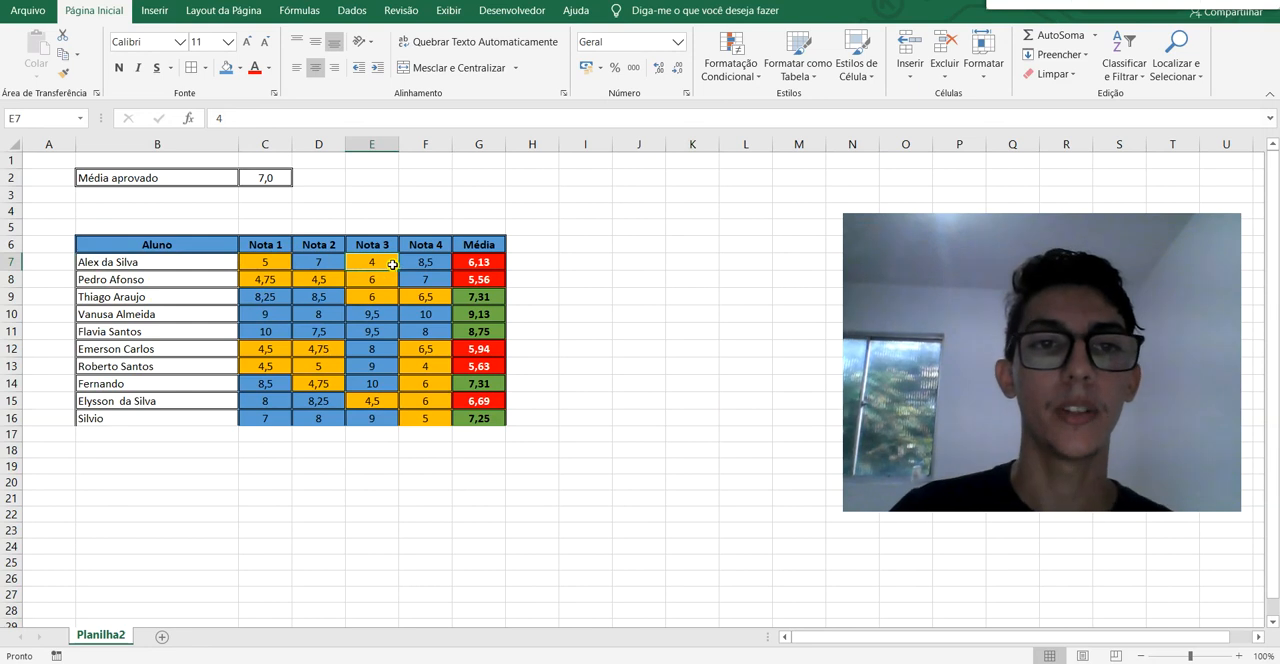
click(484, 263)
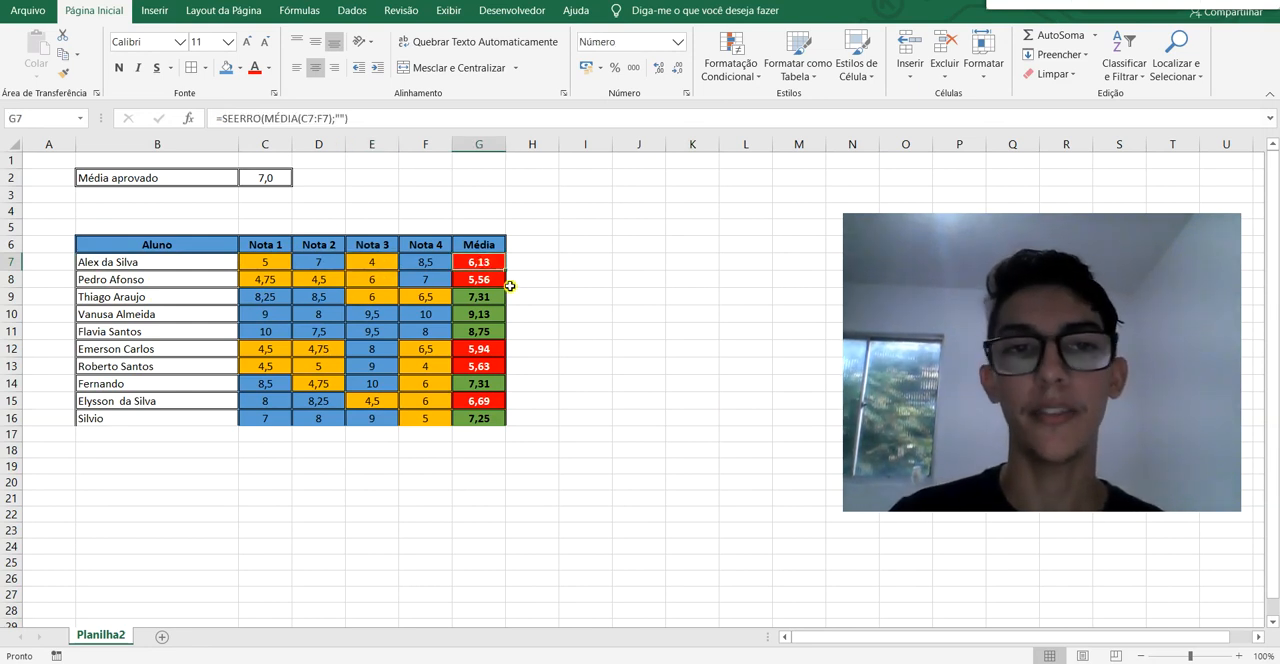
click(250, 298)
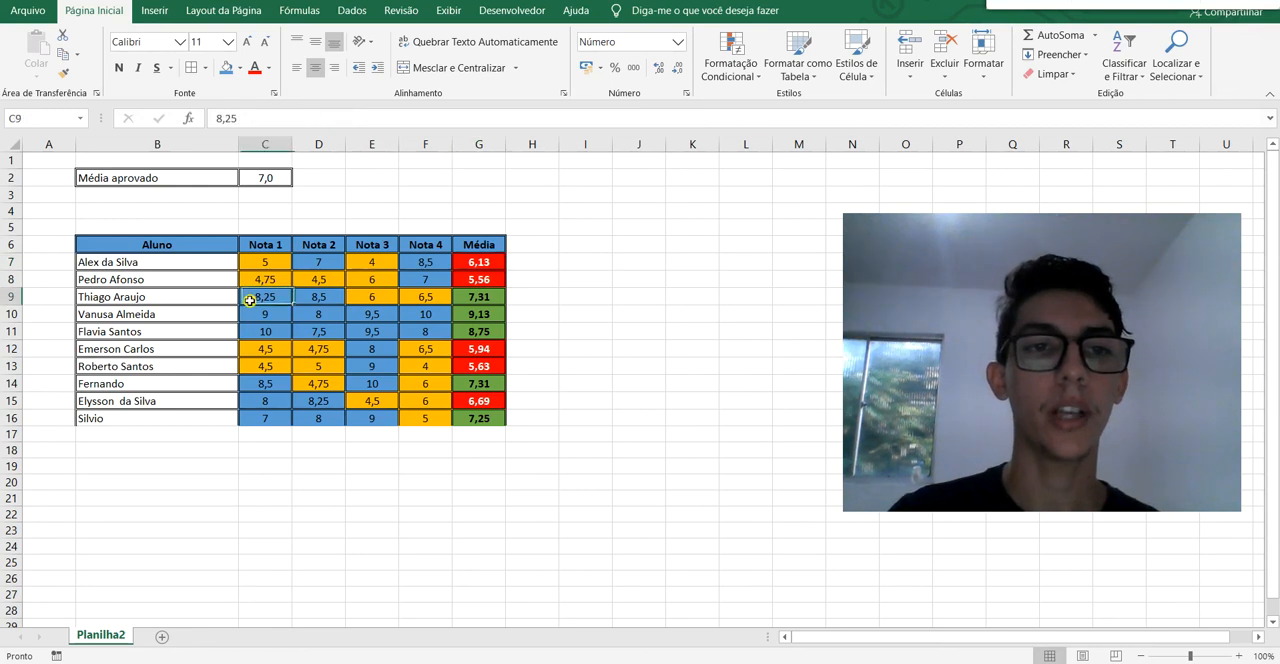
click(405, 348)
click(718, 316)
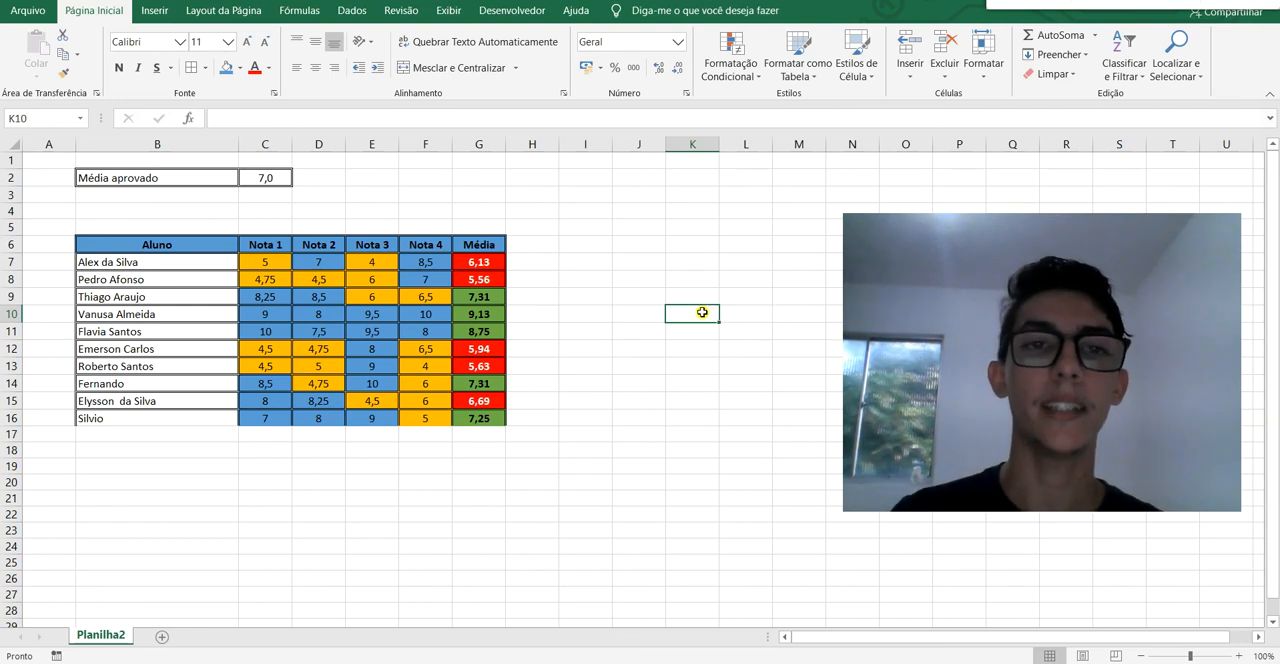
Open a new conditional formatting rule to view the available rule types.
click(750, 78)
click(740, 283)
drag(686, 170, 722, 210)
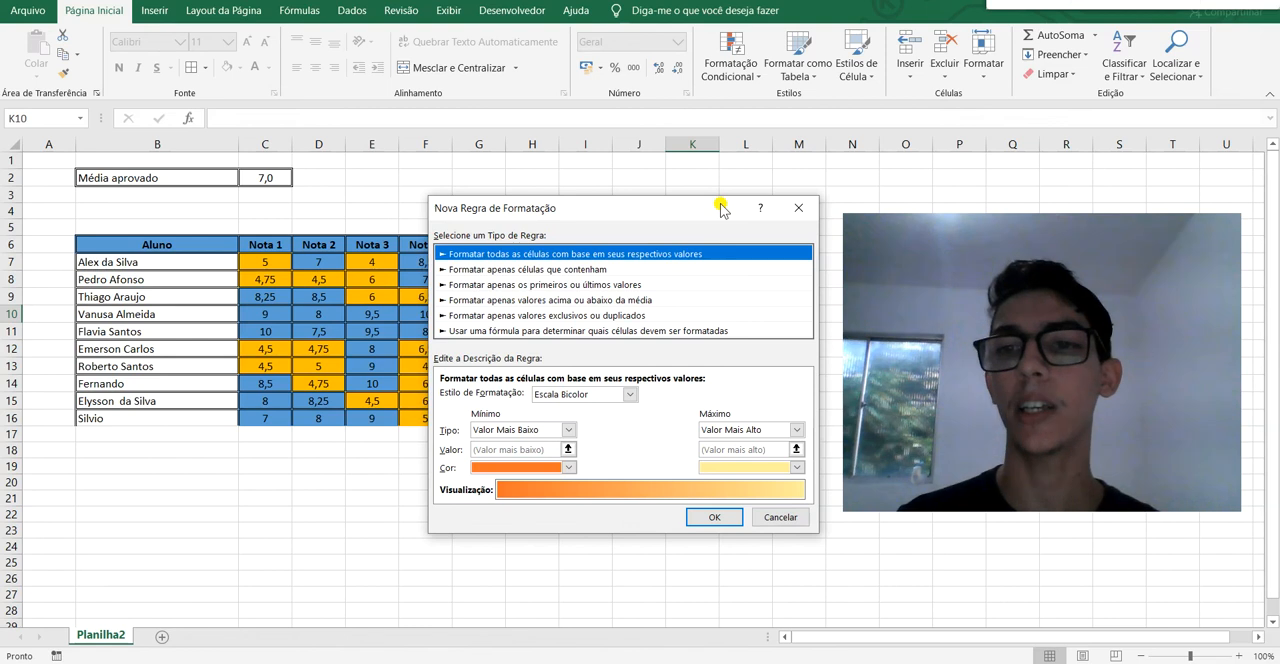
click(985, 252)
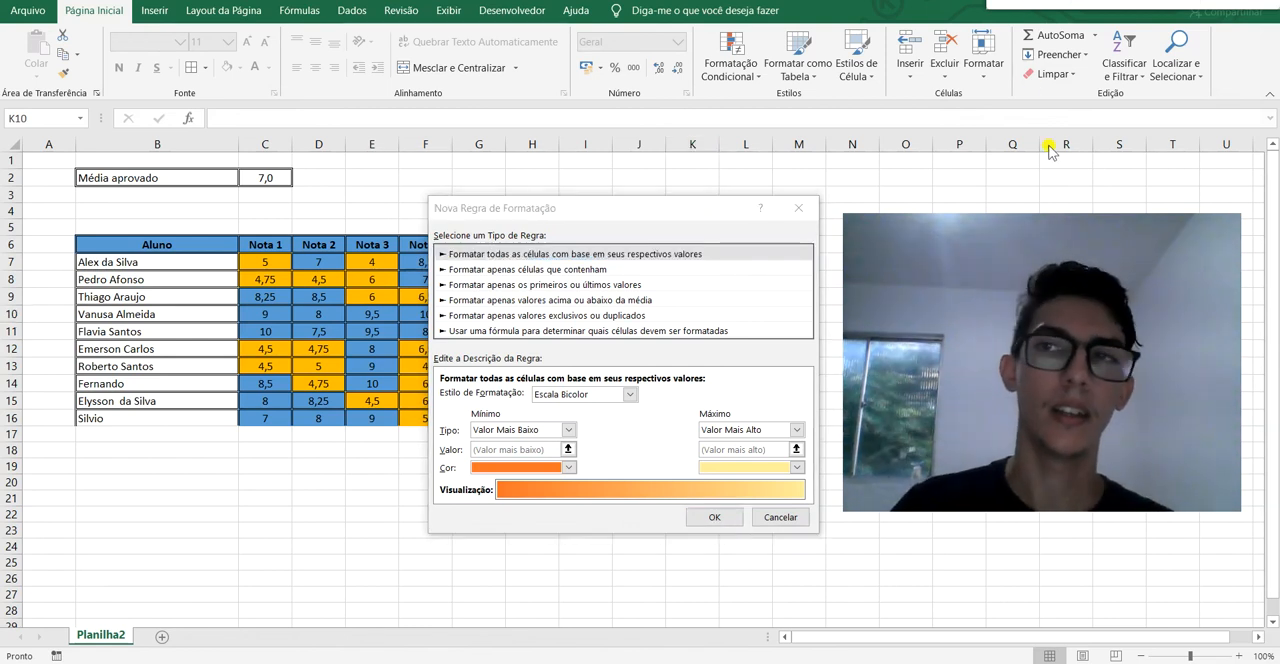